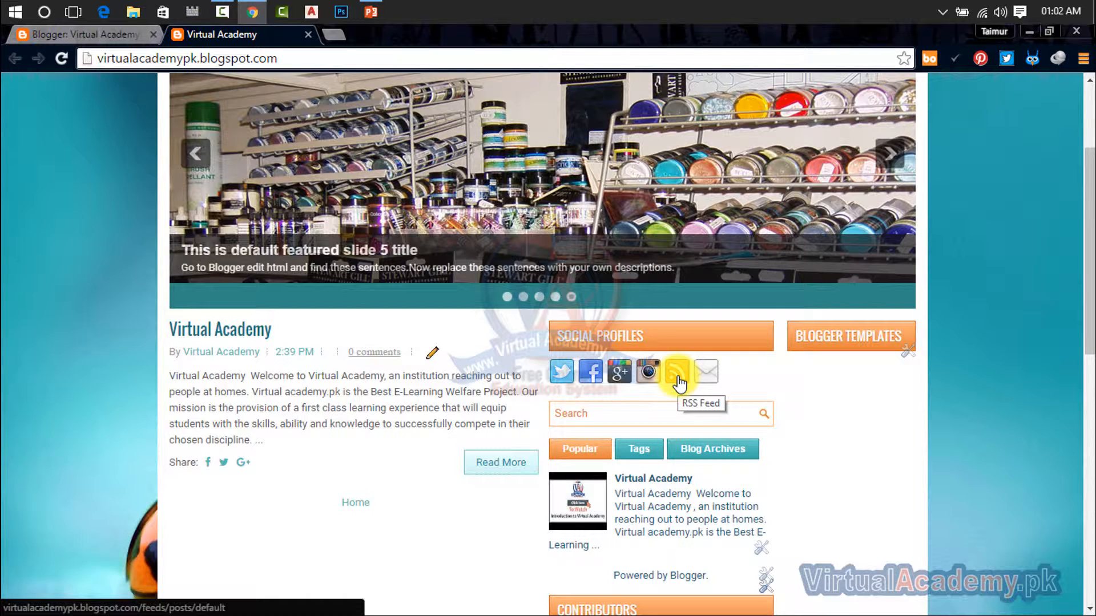
# - Open the blog's RSS feed to examine its raw XML content, and go back to the blog's home page
pyautogui.click(677, 377)
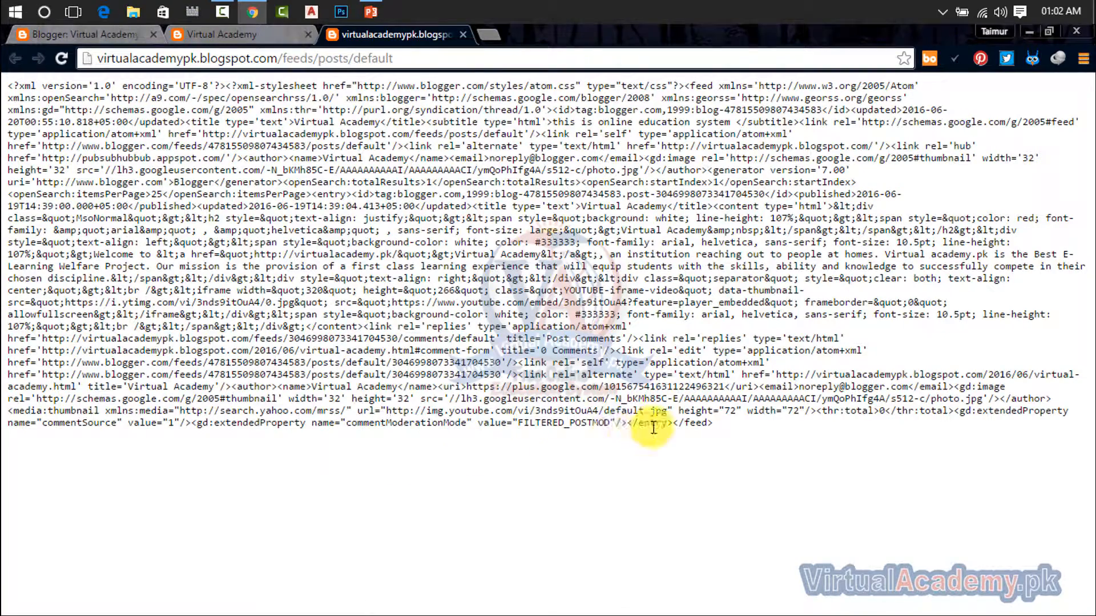
pyautogui.moveTo(712, 423); pyautogui.dragTo(8, 86)
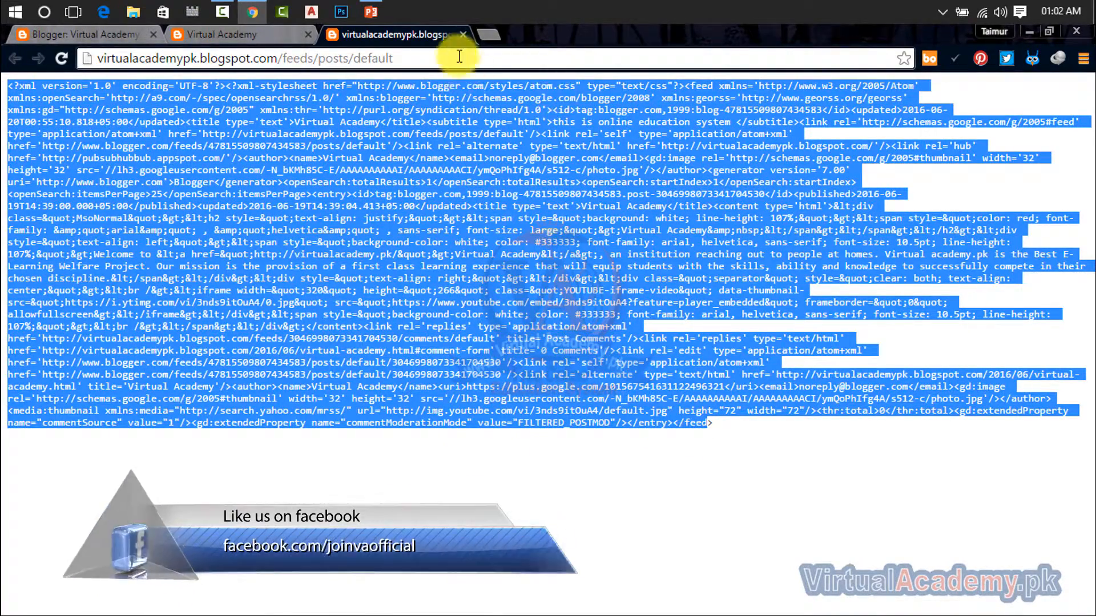
pyautogui.click(244, 34)
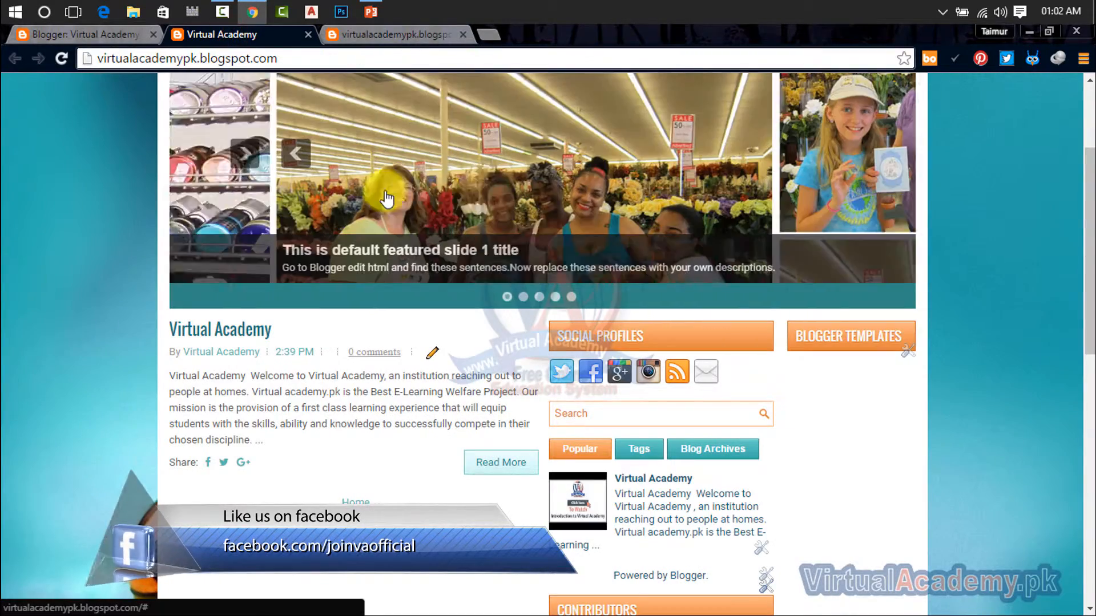
pyautogui.scroll(-2, 628, 319)
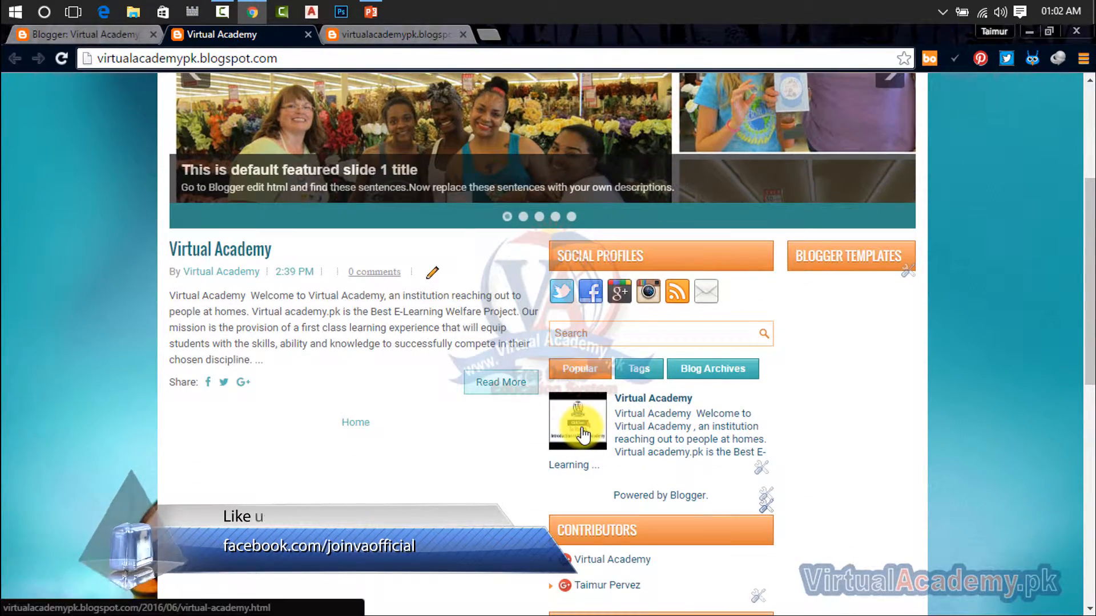
pyautogui.scroll(5, 90, 93)
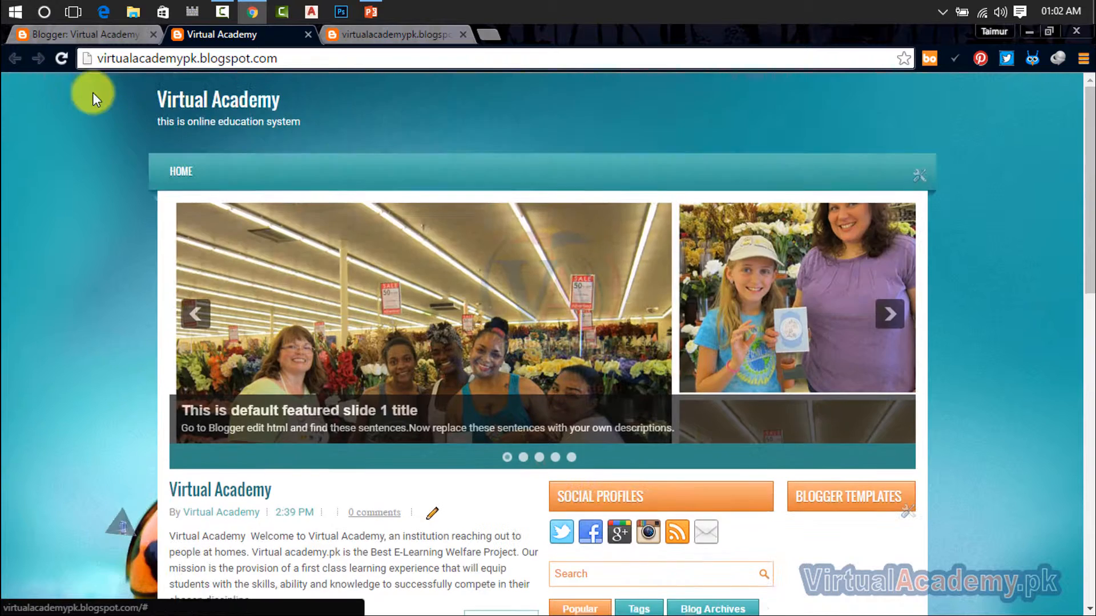
# - Switch to the Blogger settings, show the help for Post Feed Redirect URL and follow its FeedBurner link
pyautogui.click(75, 36)
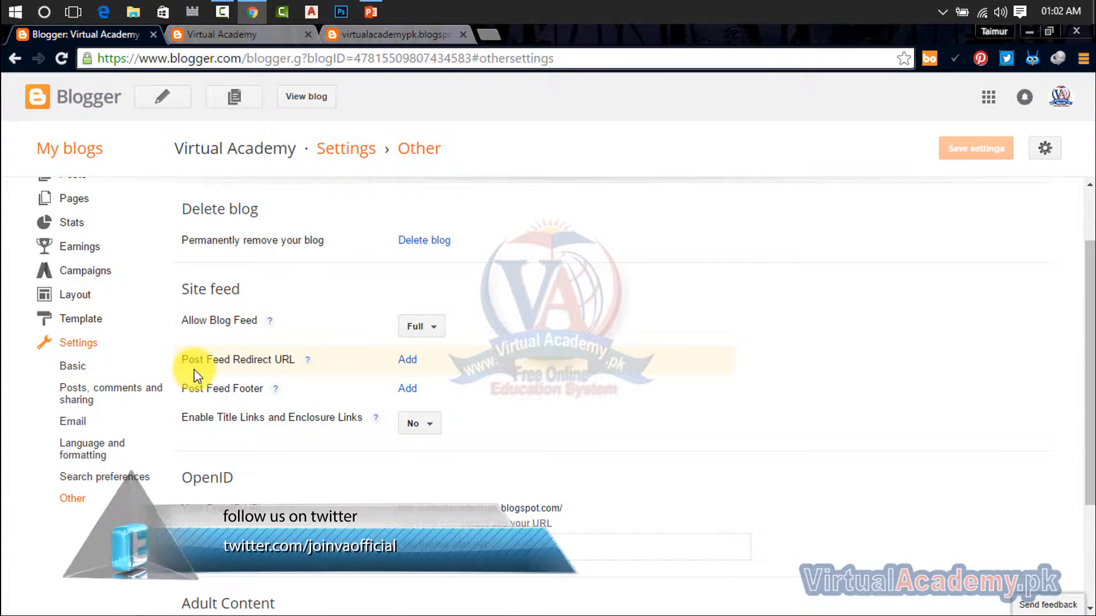
pyautogui.click(307, 360)
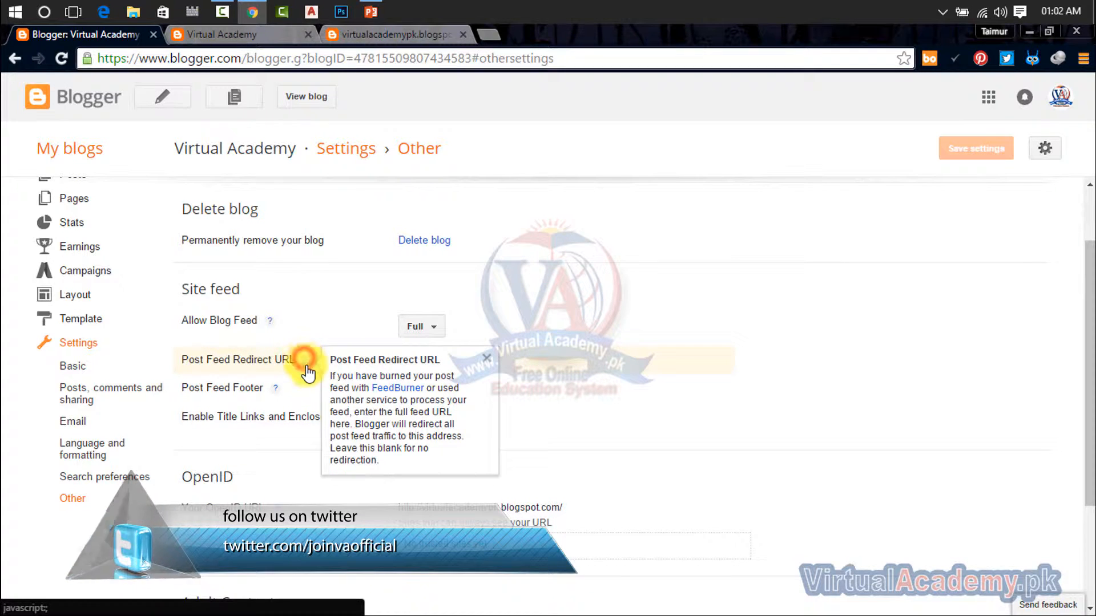
pyautogui.click(396, 390)
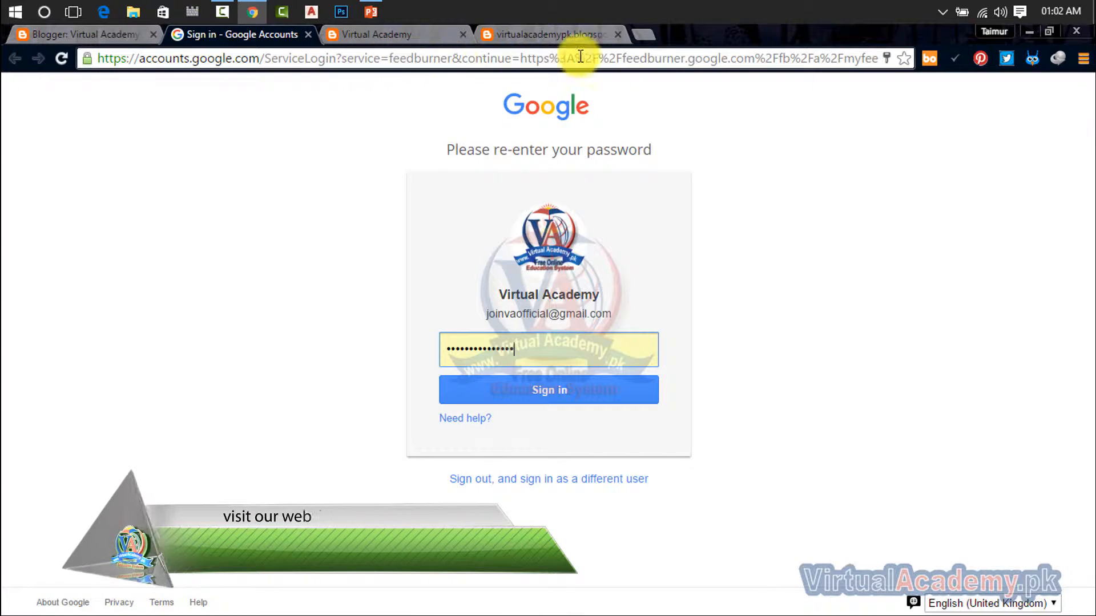
# - Search Google for feedburner in a new browser tab, open the FeedBurner - Google result and close that tab
pyautogui.click(644, 34)
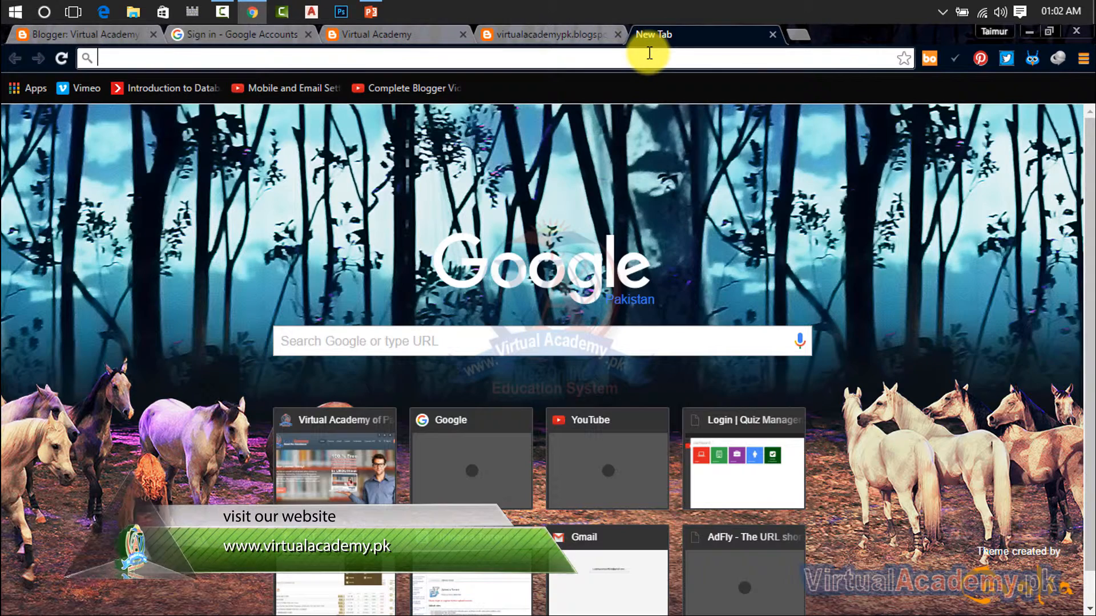
pyautogui.write('facebook.com')
pyautogui.click(368, 85)
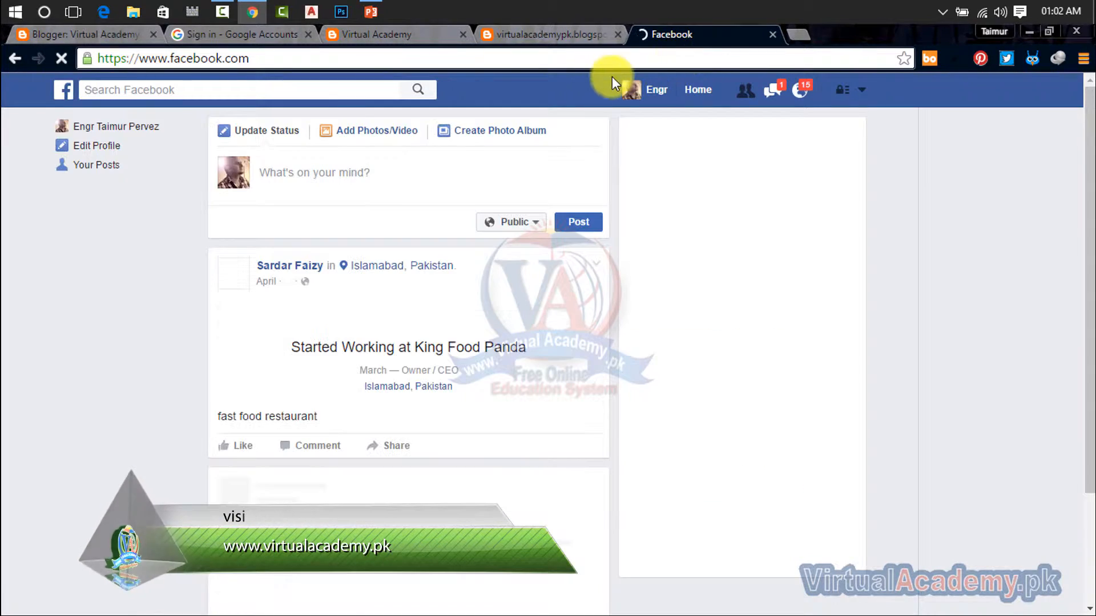
pyautogui.click(715, 59)
pyautogui.write('f')
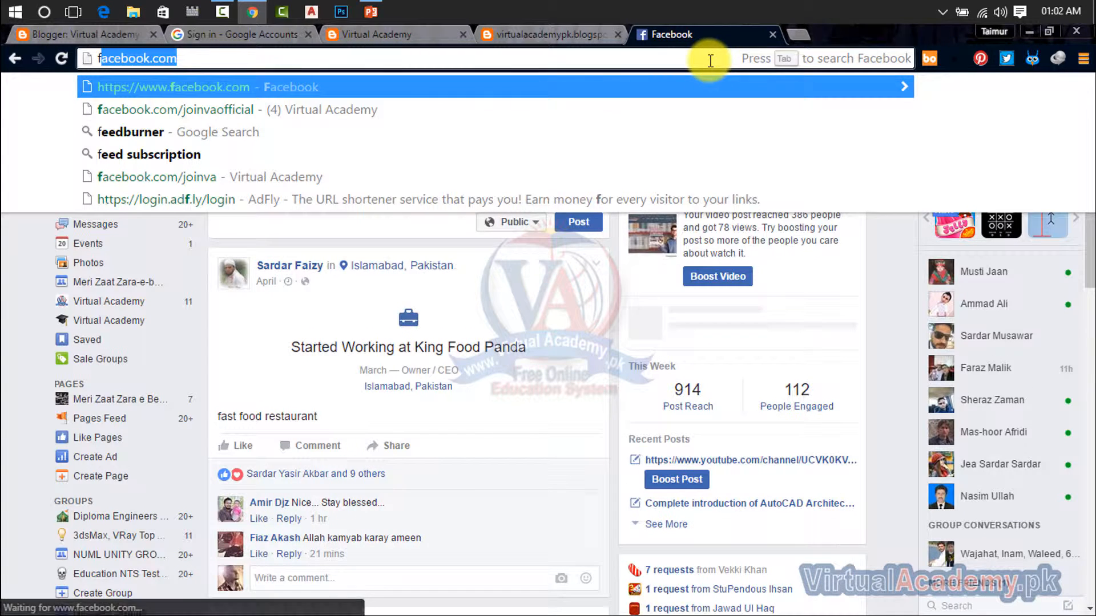
pyautogui.click(147, 132)
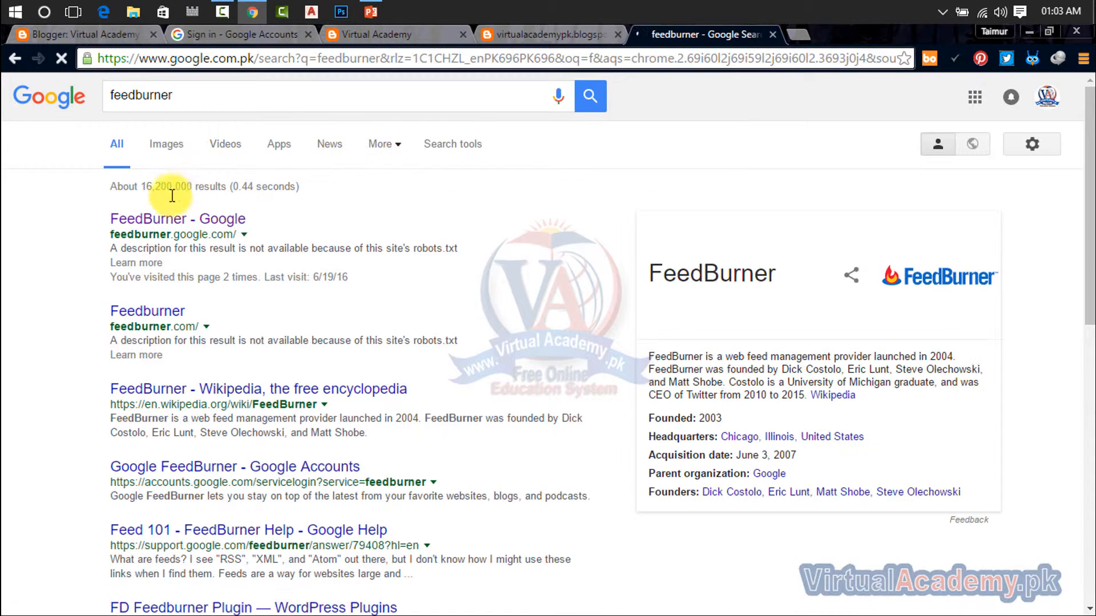
pyautogui.click(130, 220)
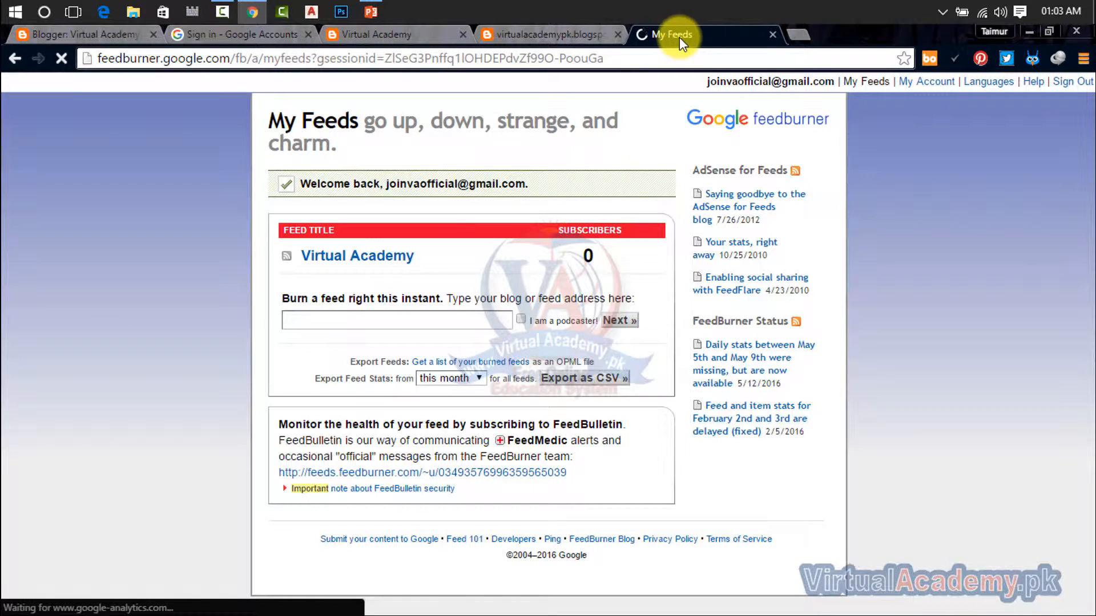
pyautogui.click(773, 34)
# - Sign in to FeedBurner with the prefilled account password and activate the blog or feed address field
pyautogui.click(560, 389)
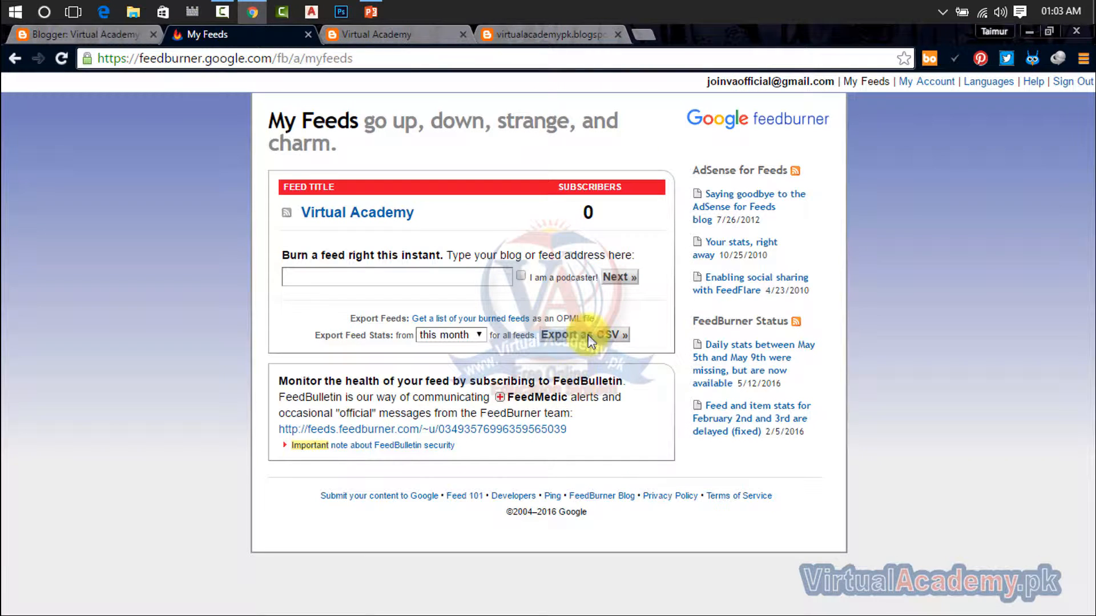
pyautogui.click(388, 276)
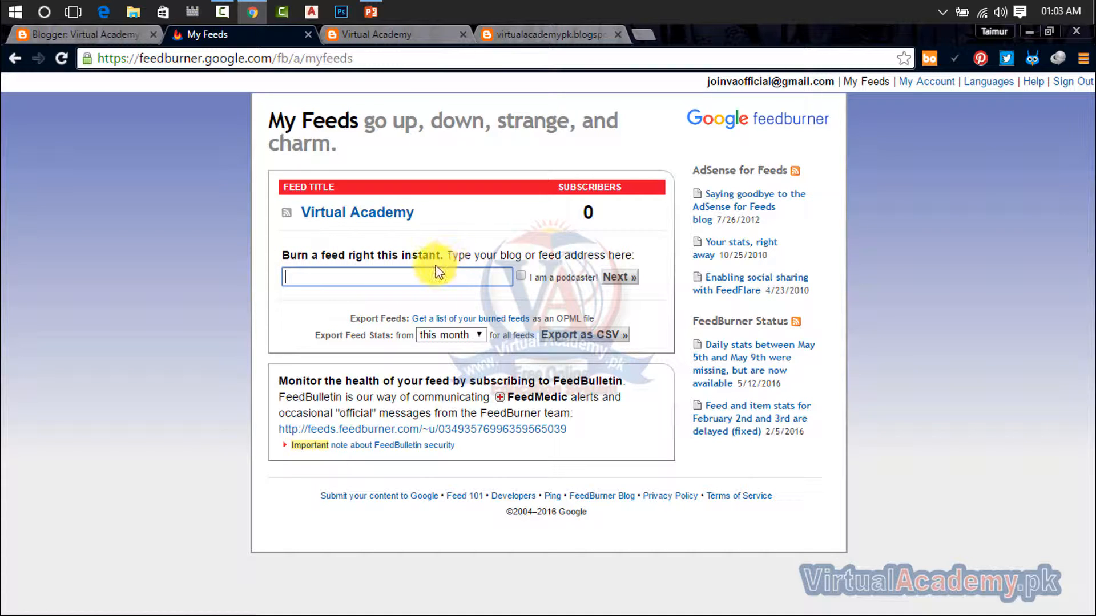
pyautogui.click(427, 278)
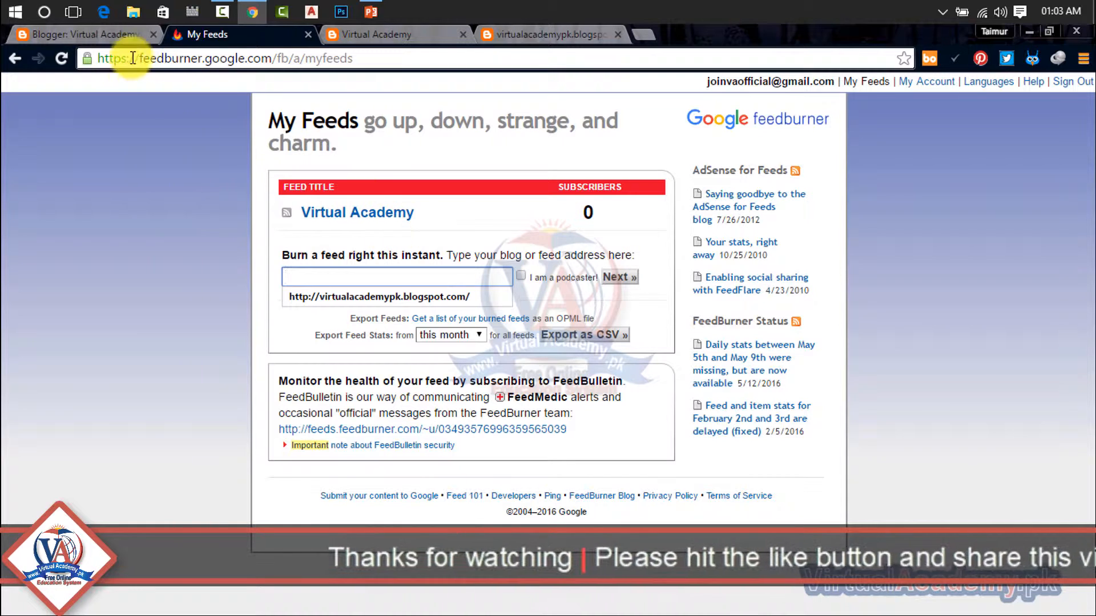
# - View the live blog from Blogger and select its web address
pyautogui.click(122, 33)
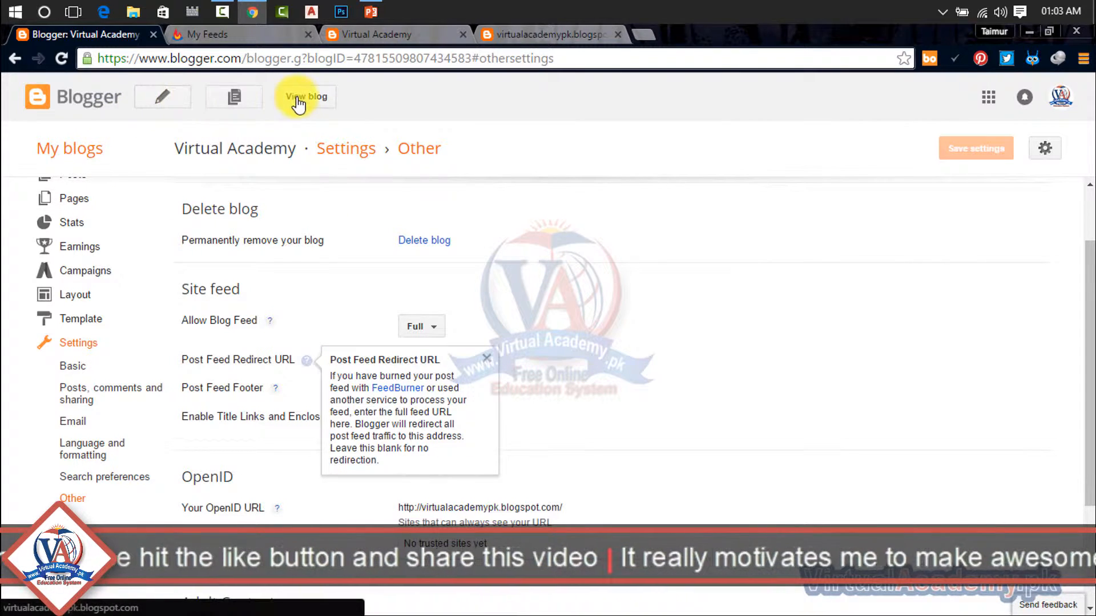
pyautogui.click(307, 96)
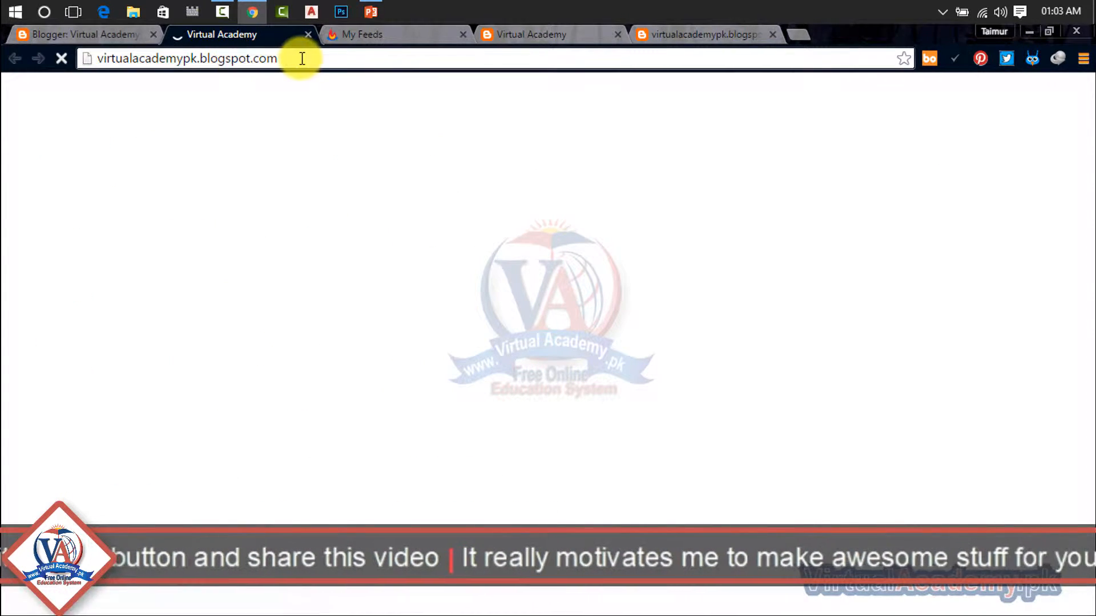
pyautogui.moveTo(303, 58); pyautogui.dragTo(60, 59)
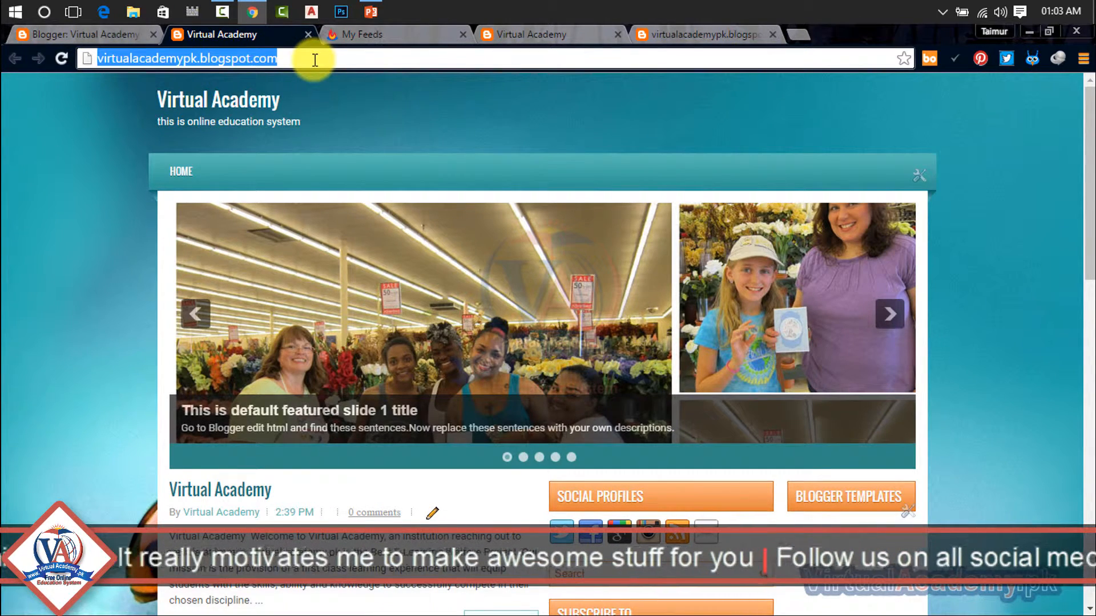
pyautogui.click(558, 35)
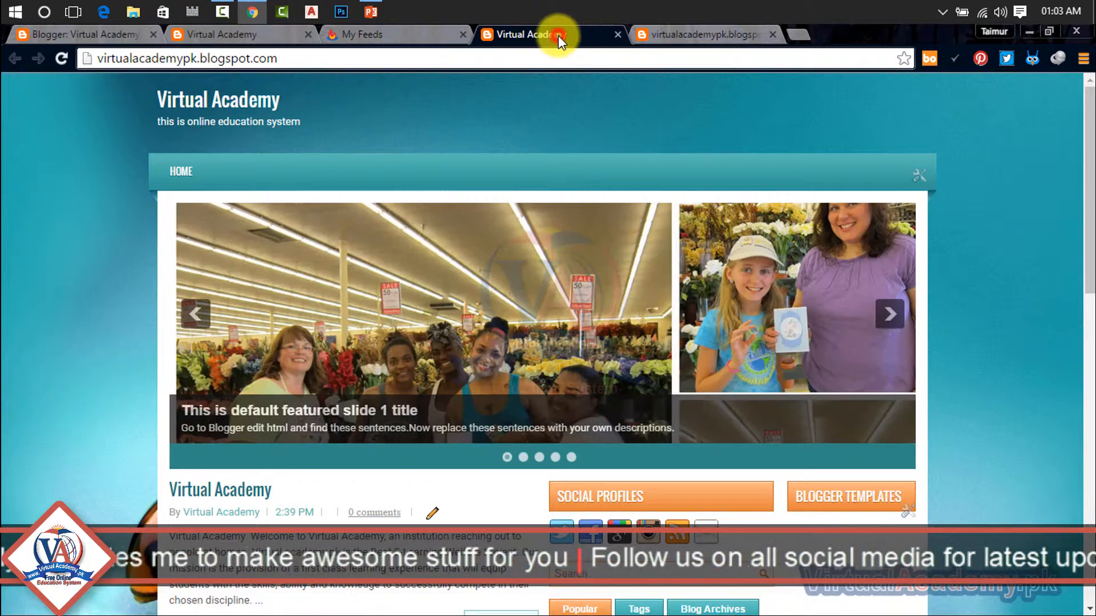
pyautogui.click(386, 35)
pyautogui.click(390, 276)
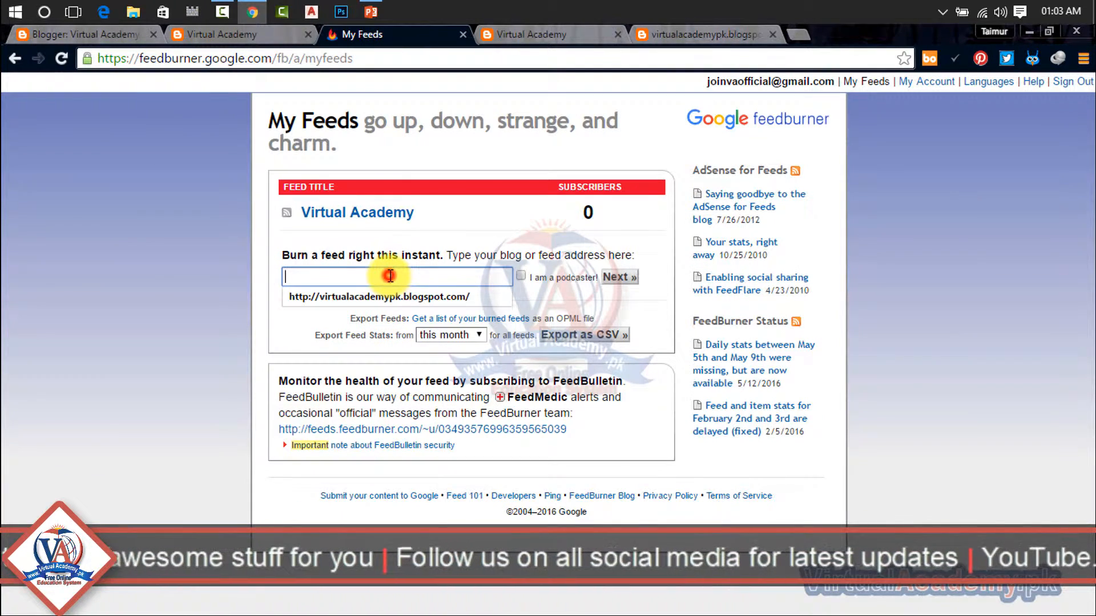
pyautogui.click(380, 296)
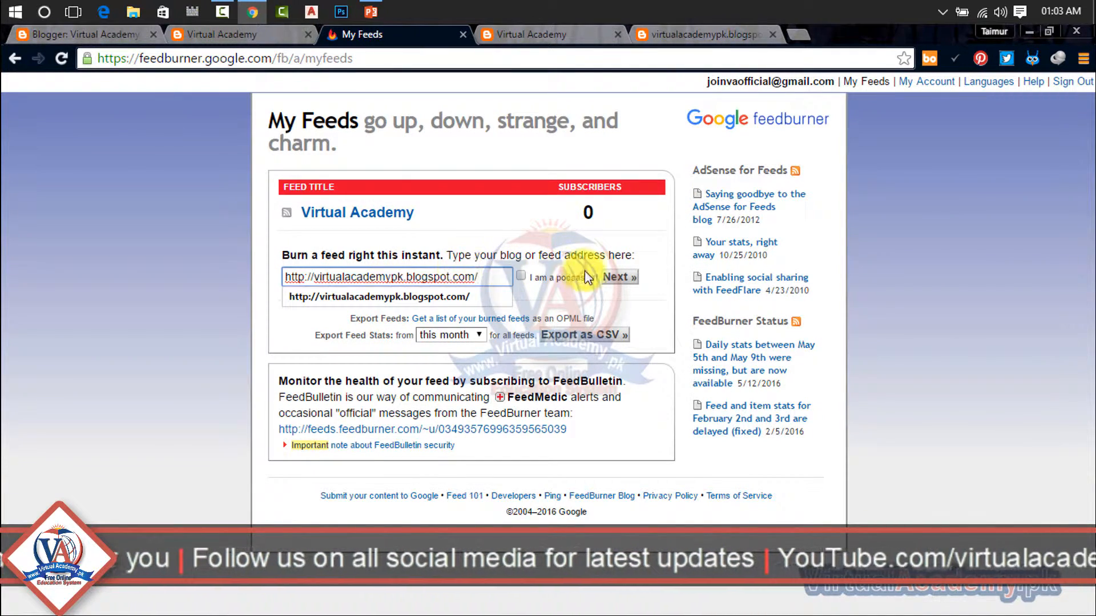
pyautogui.click(620, 276)
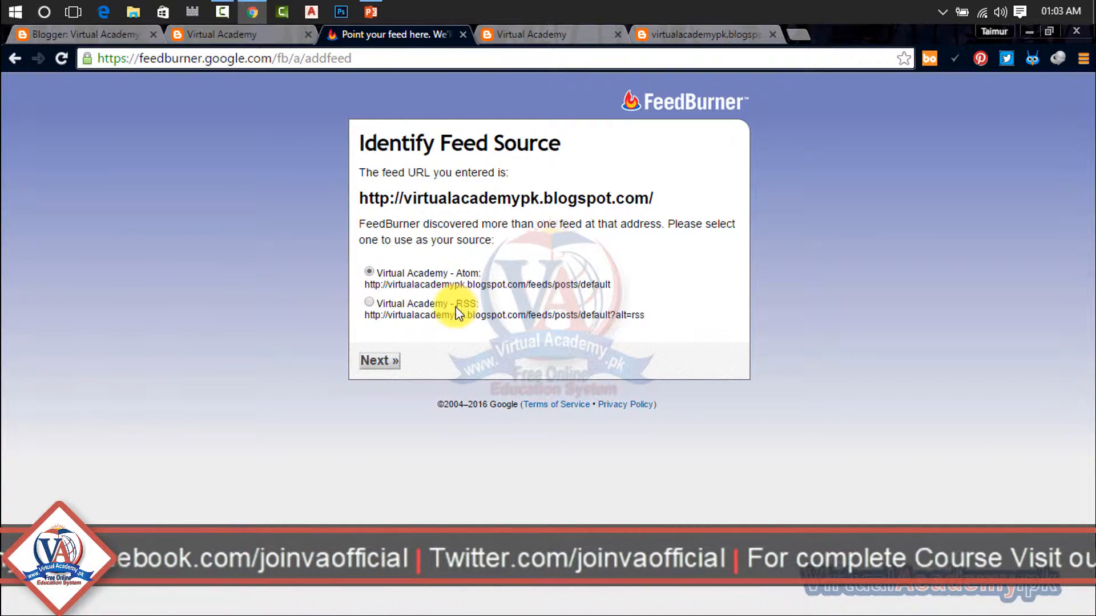
pyautogui.moveTo(456, 307); pyautogui.dragTo(453, 307)
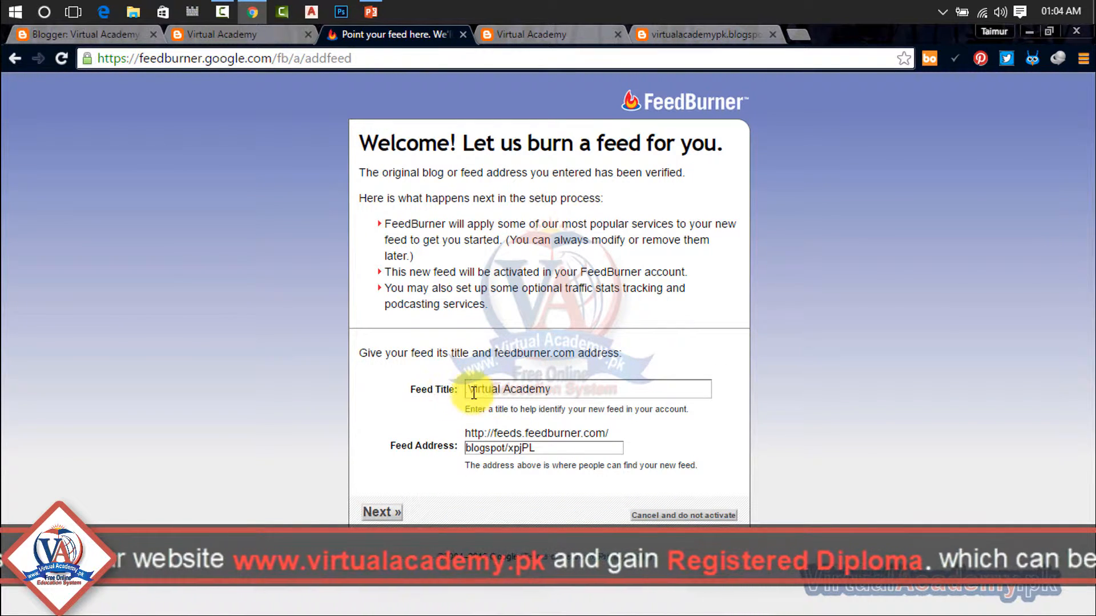
# - Examine the proposed feed title and feed address for the new feed
pyautogui.moveTo(584, 394); pyautogui.dragTo(455, 405)
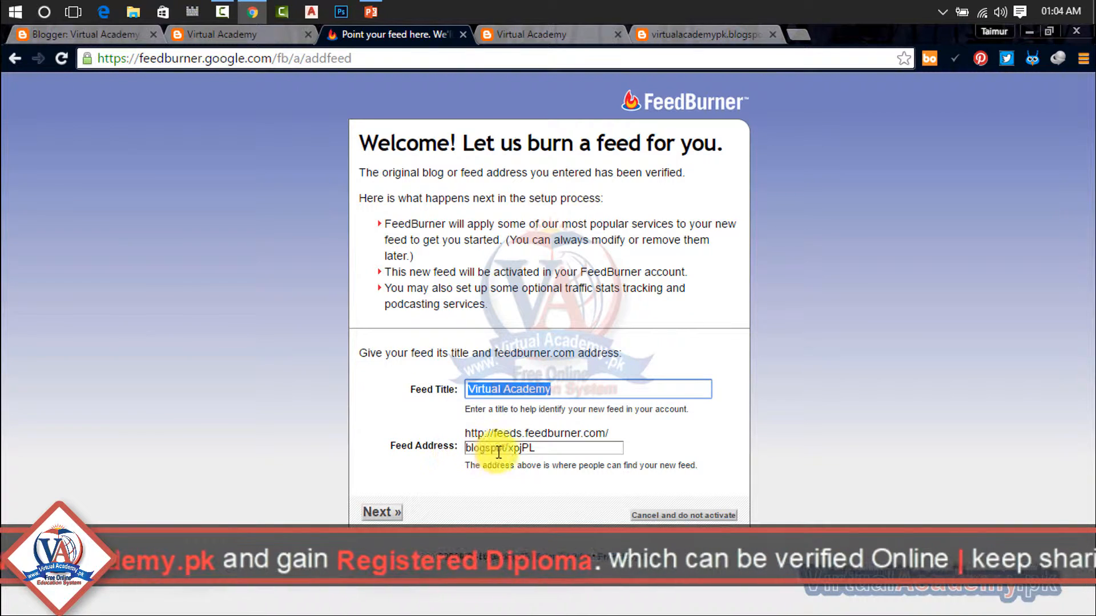
pyautogui.moveTo(542, 450); pyautogui.dragTo(396, 451)
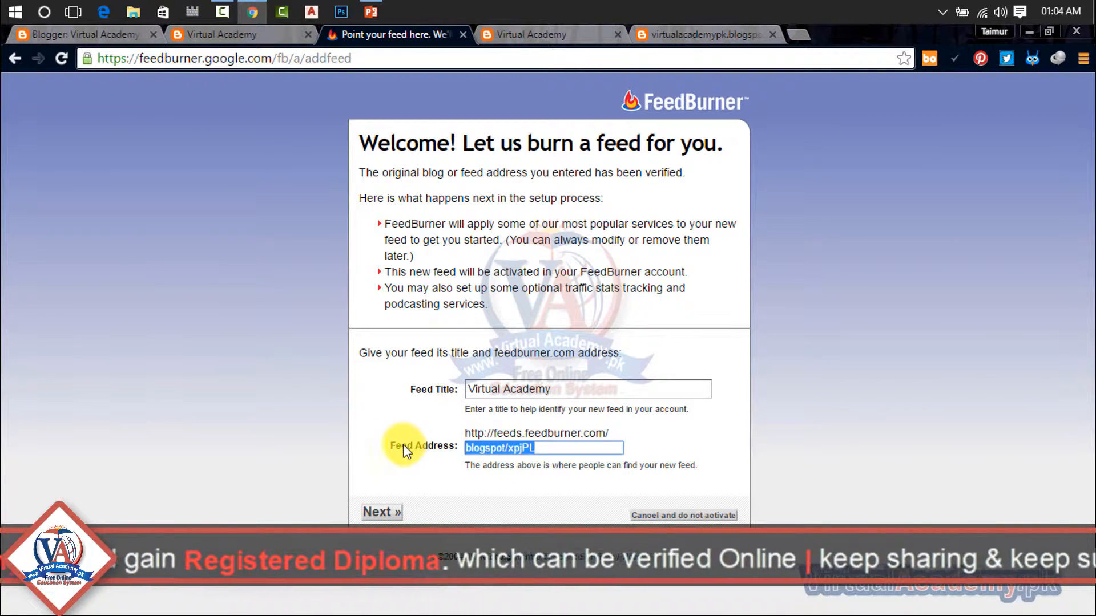
pyautogui.click(554, 448)
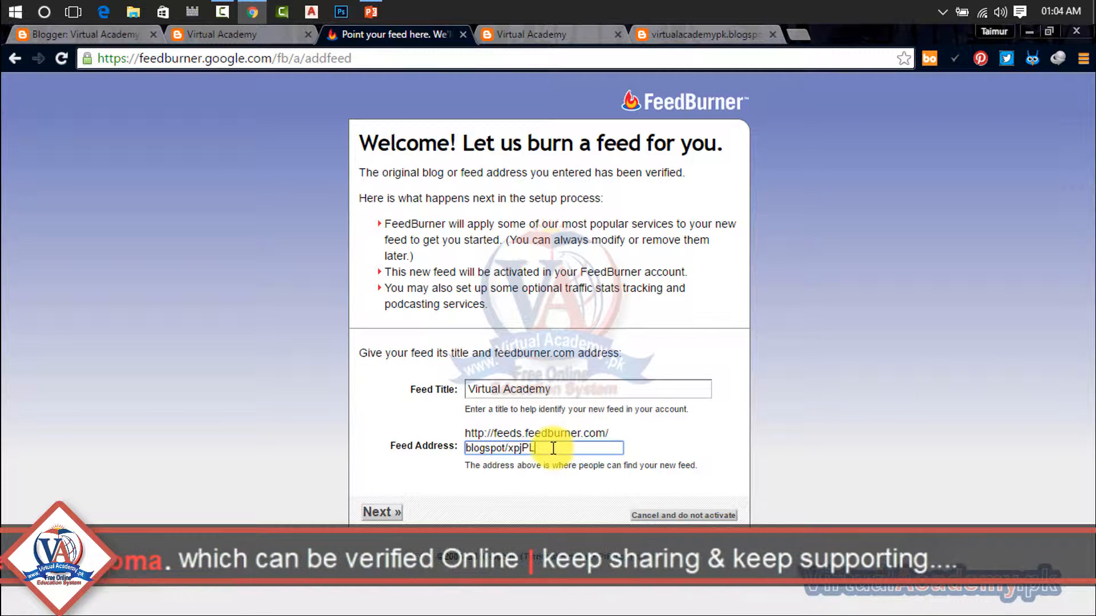
# - Try the feed addresses blogspot/VA and blogspot/va, and restore the originally proposed address
pyautogui.moveTo(553, 449); pyautogui.dragTo(510, 450)
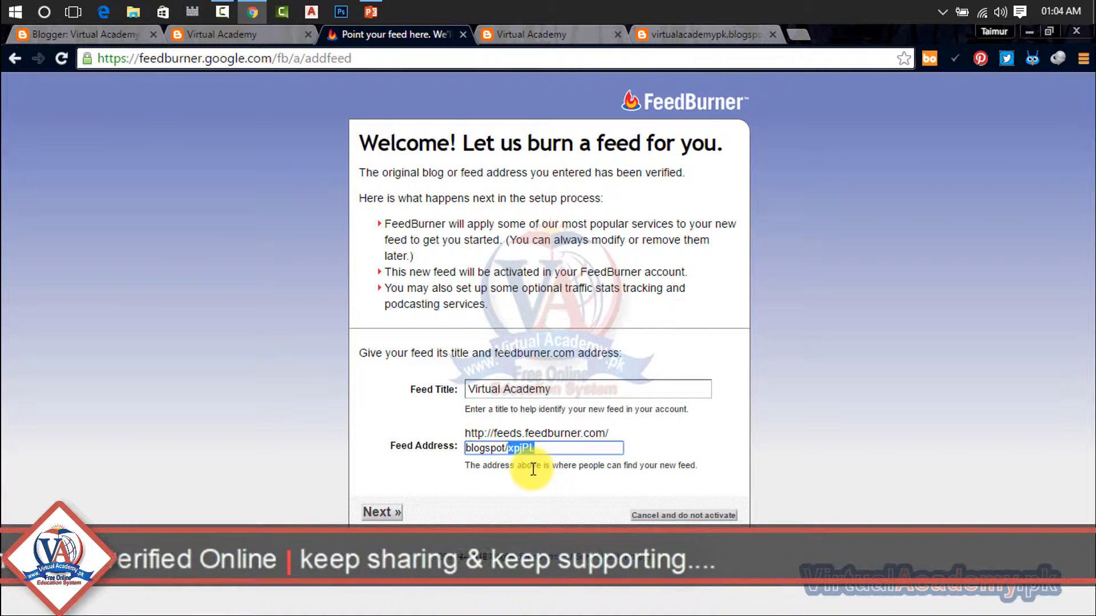
pyautogui.write('VA')
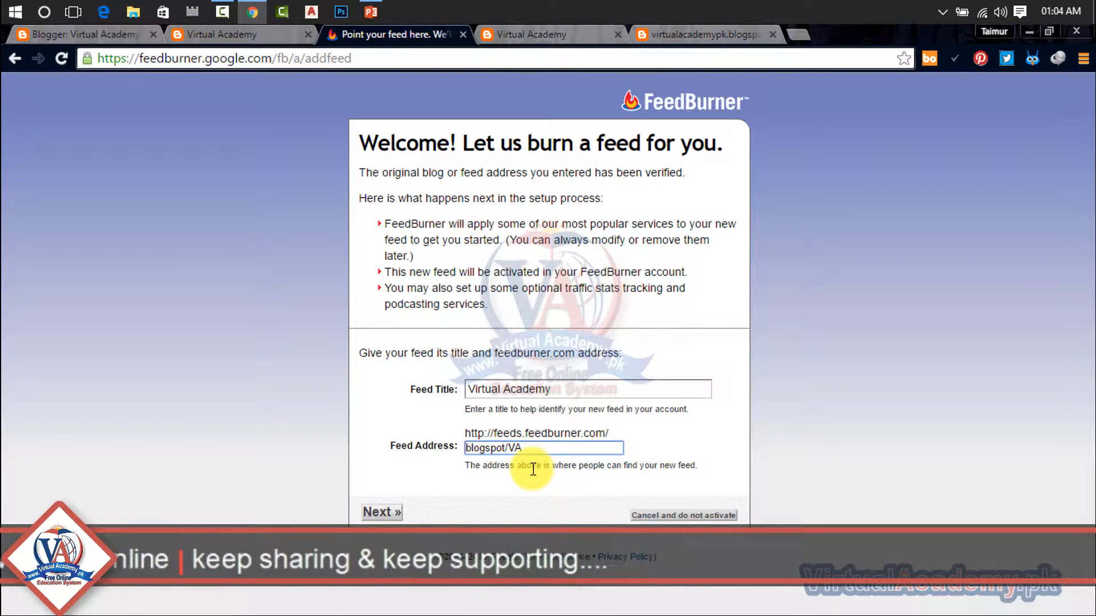
pyautogui.press('BackSpace')
pyautogui.press('BackSpace')
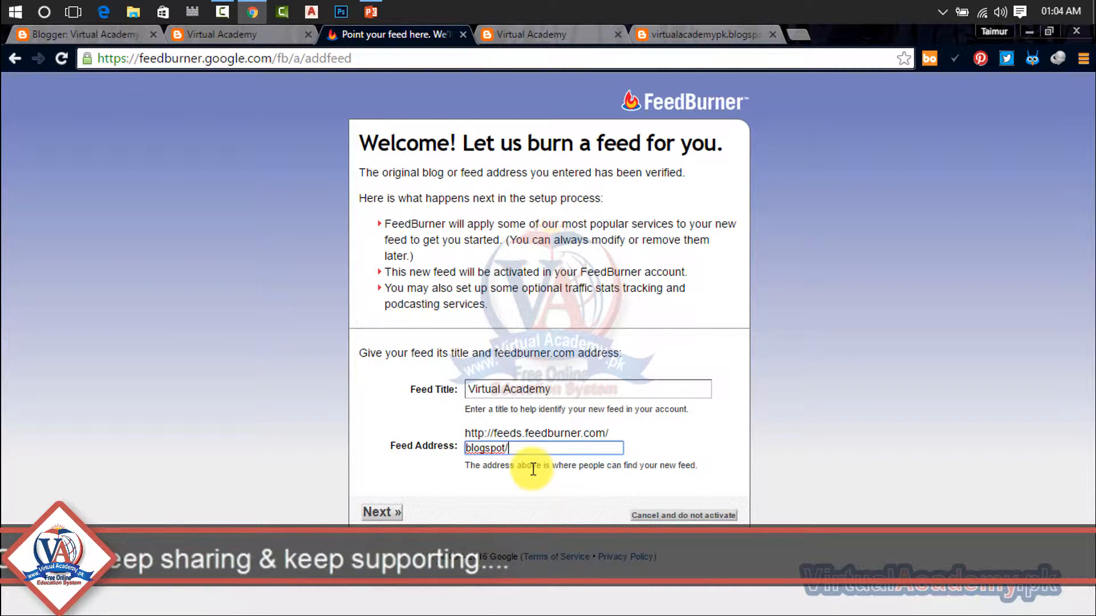
pyautogui.write('va')
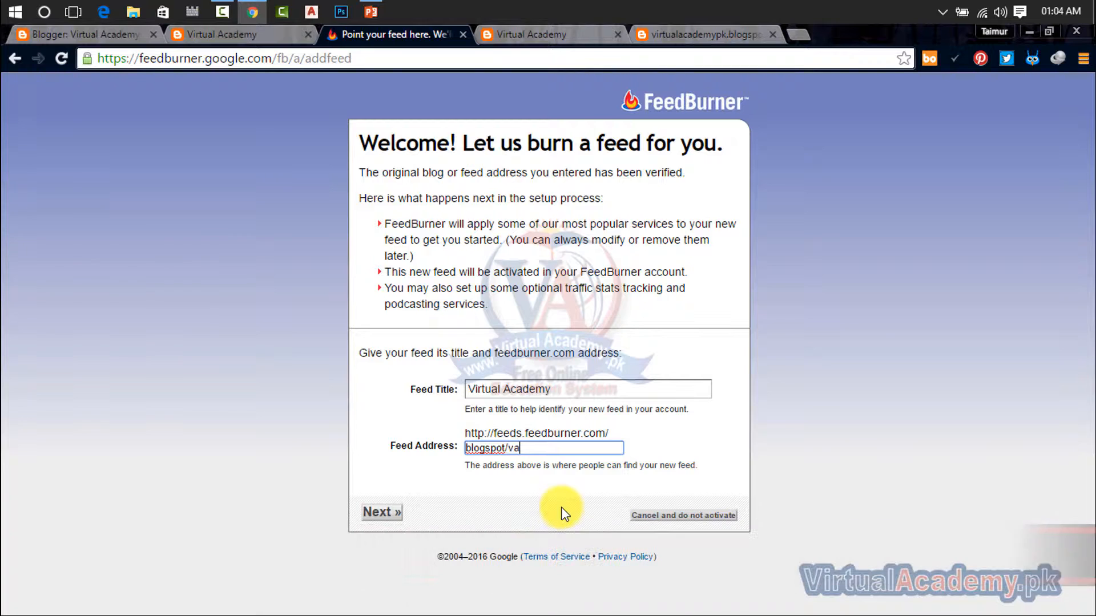
pyautogui.press('BackSpace')
pyautogui.press('BackSpace')
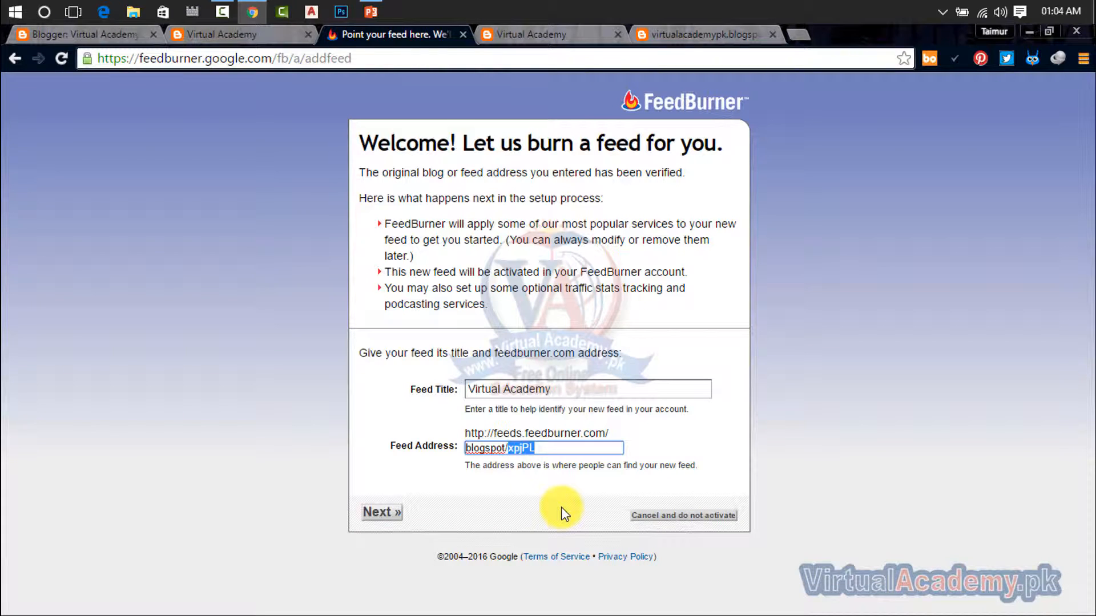
# - Activate the Virtual Academy feed at blogspot/xpjPL and finish the setup with the default traffic statistics options
pyautogui.click(393, 513)
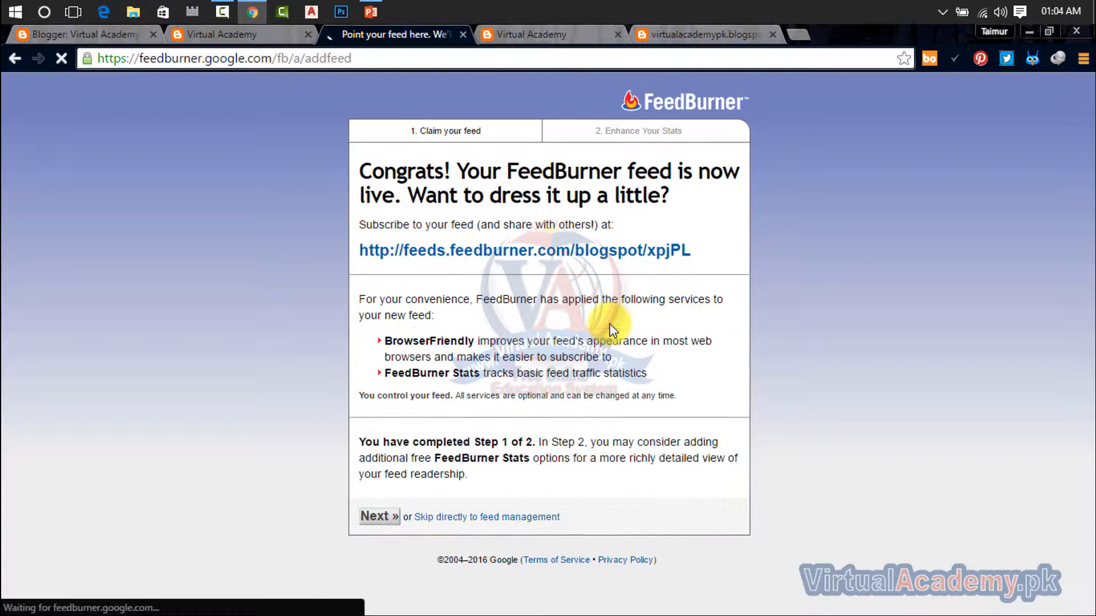
pyautogui.click(387, 510)
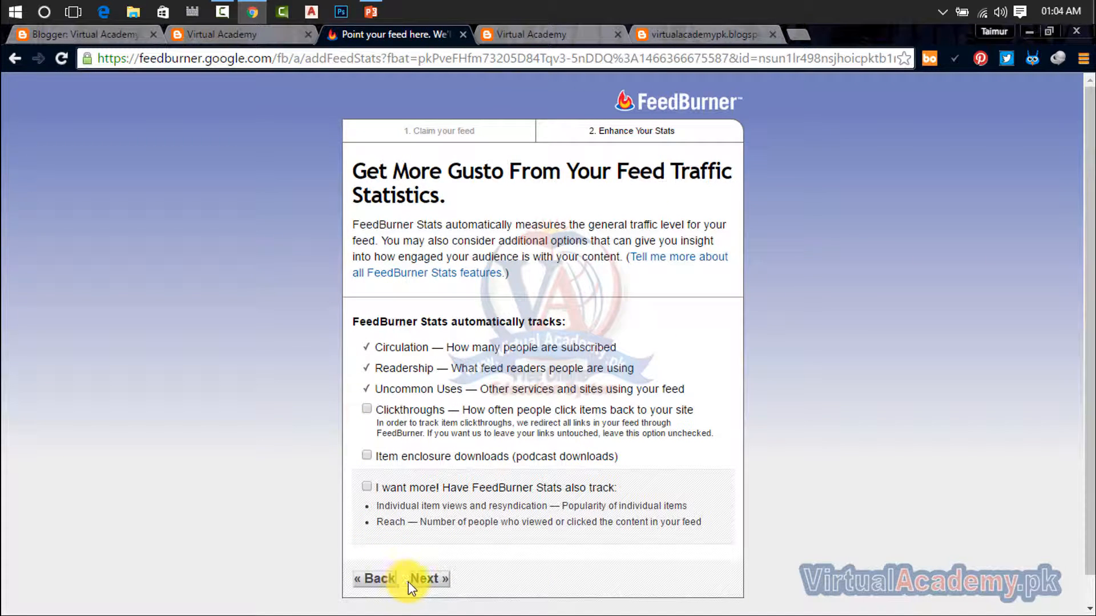
pyautogui.click(429, 580)
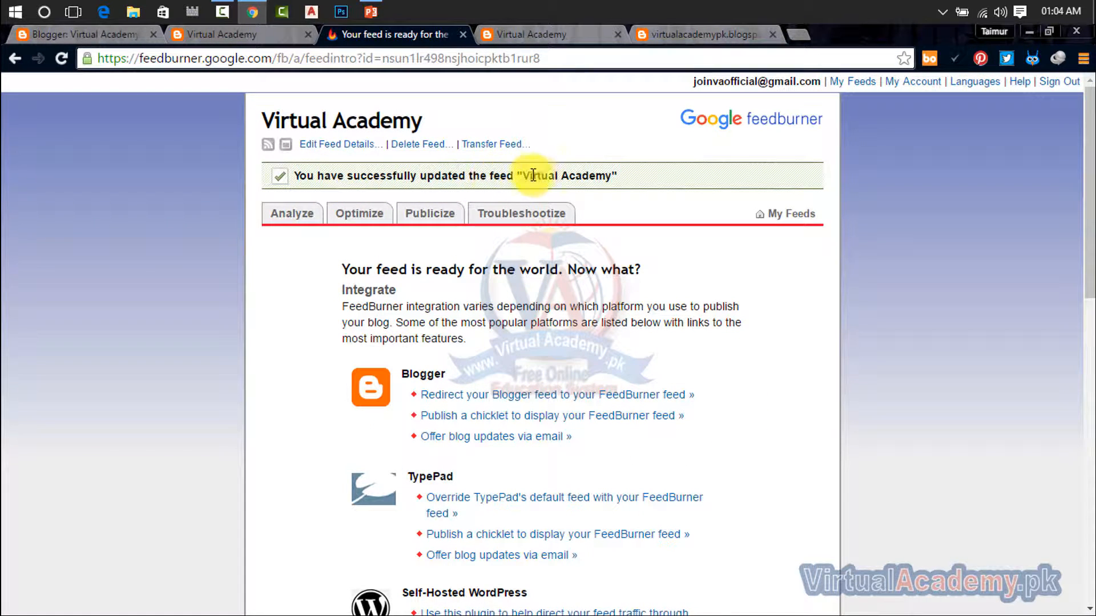
# - Review the published Virtual Academy feed page at feeds.feedburner.com/blogspot/xpjPL alongside the blog, and return to the feed's setup page
pyautogui.moveTo(625, 178); pyautogui.dragTo(298, 177)
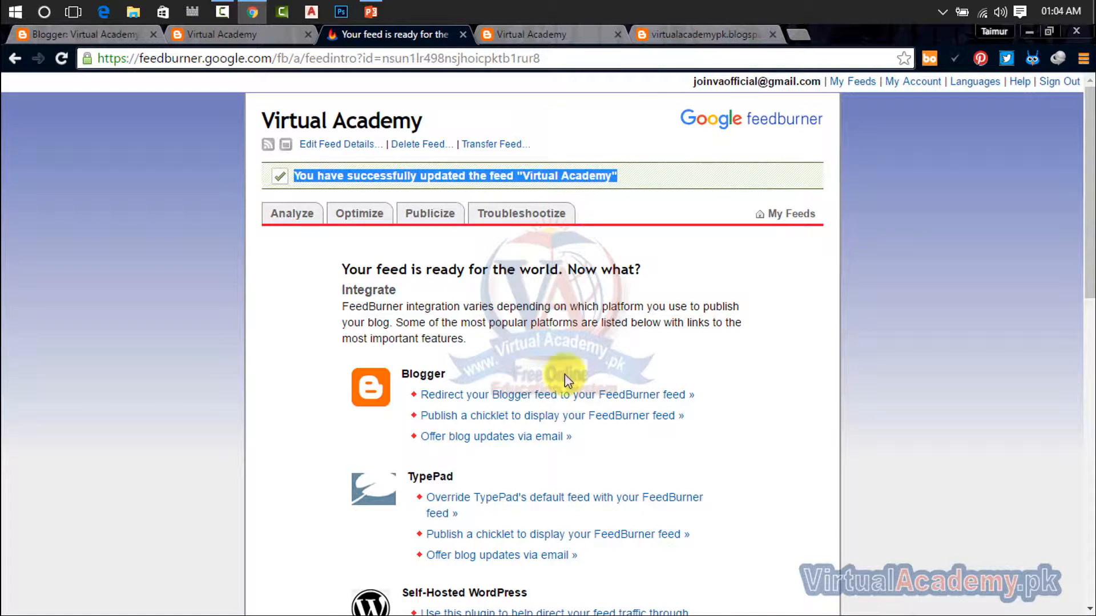
pyautogui.click(268, 146)
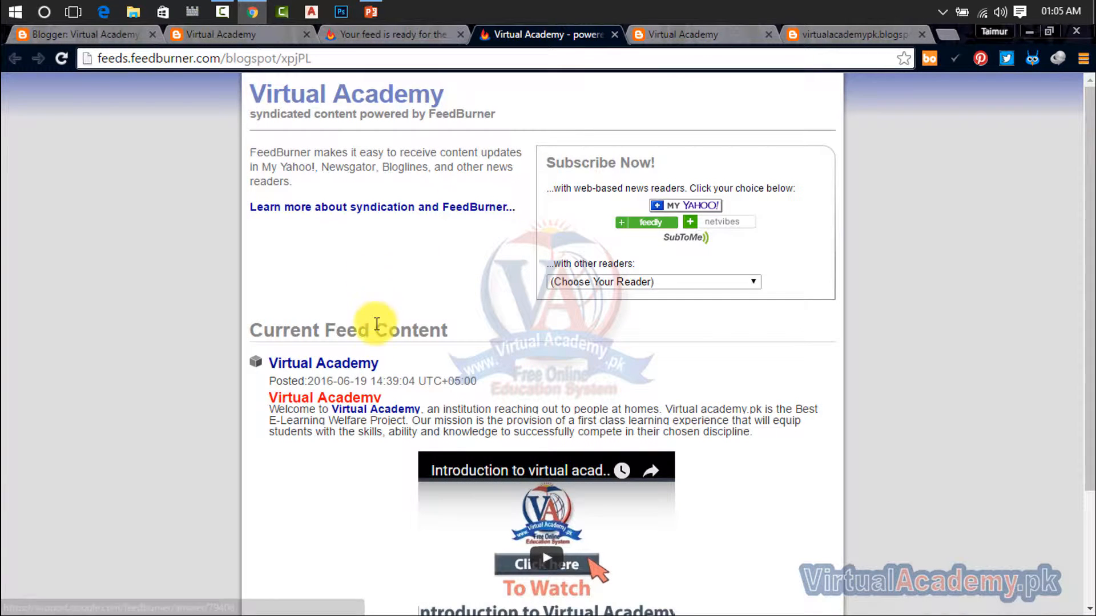
pyautogui.scroll(-2, 371, 342)
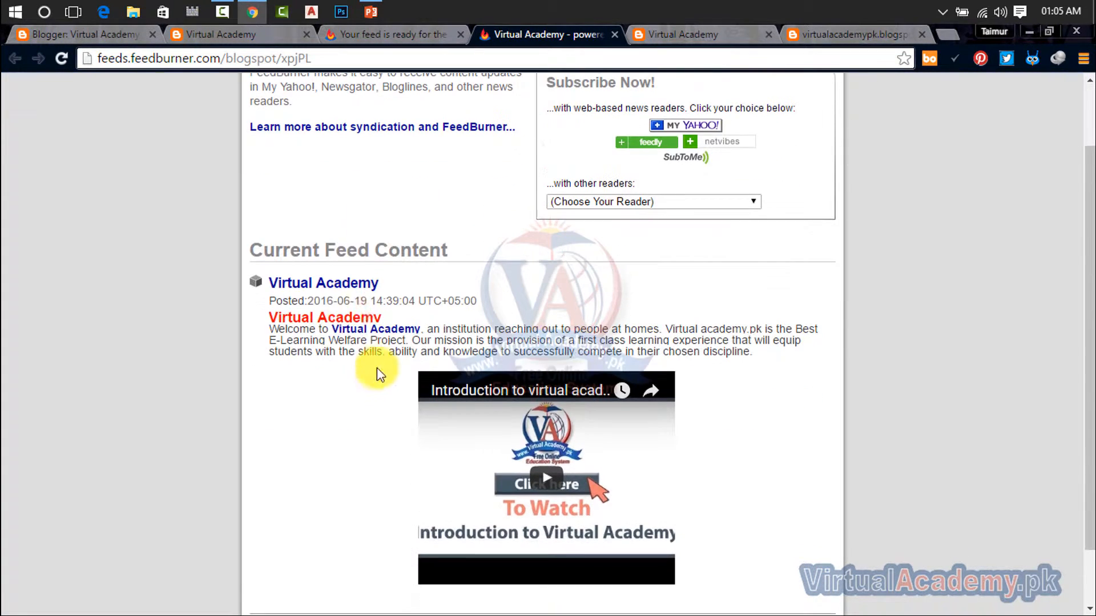
pyautogui.scroll(-1, 398, 319)
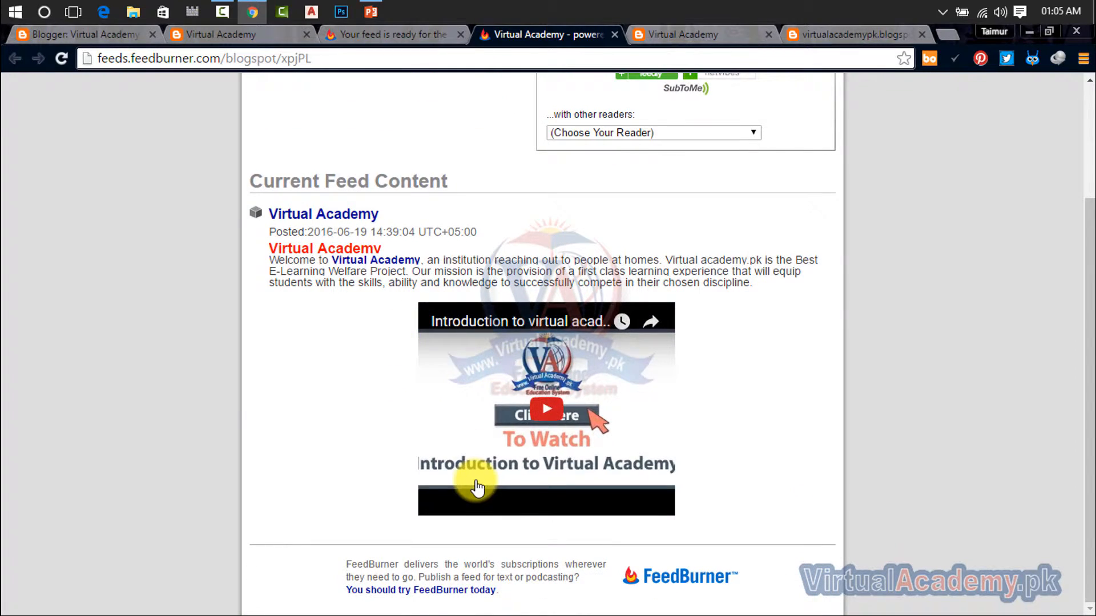
pyautogui.scroll(3, 474, 482)
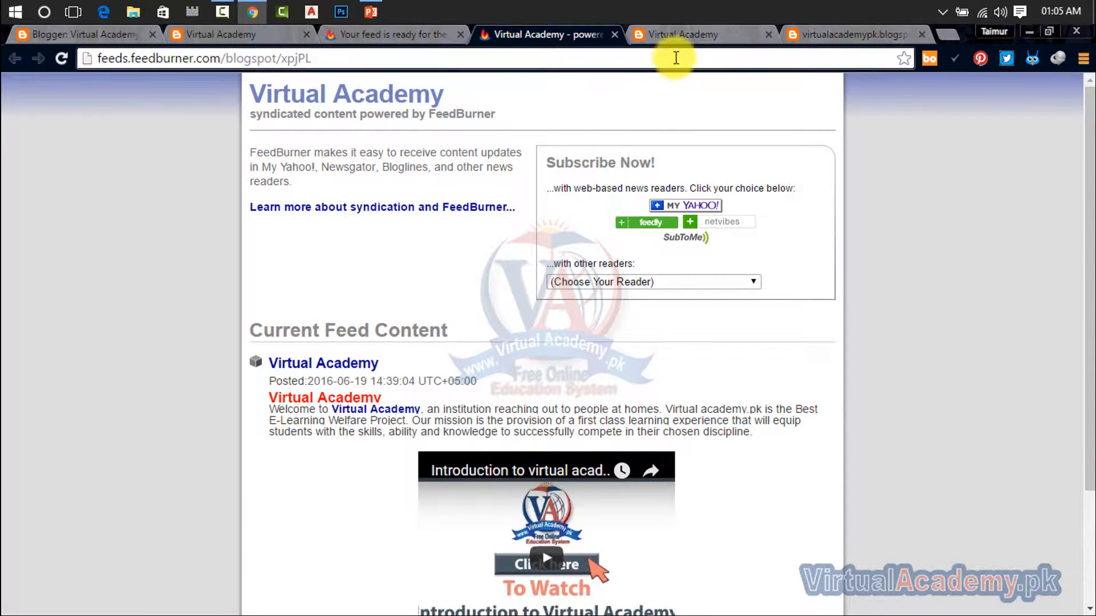
pyautogui.click(683, 33)
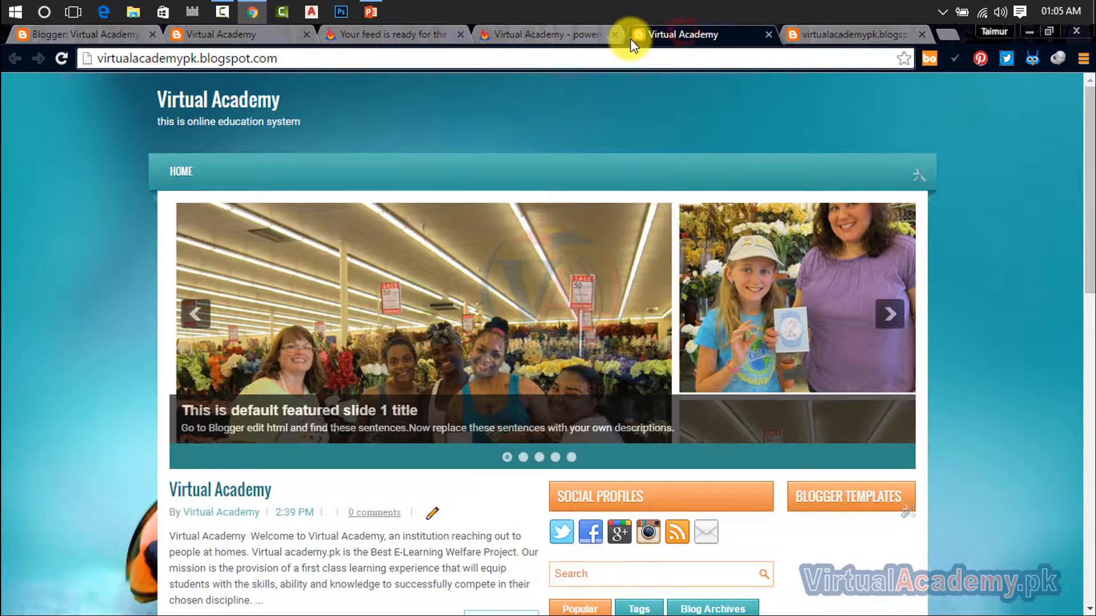
pyautogui.click(546, 36)
pyautogui.click(428, 36)
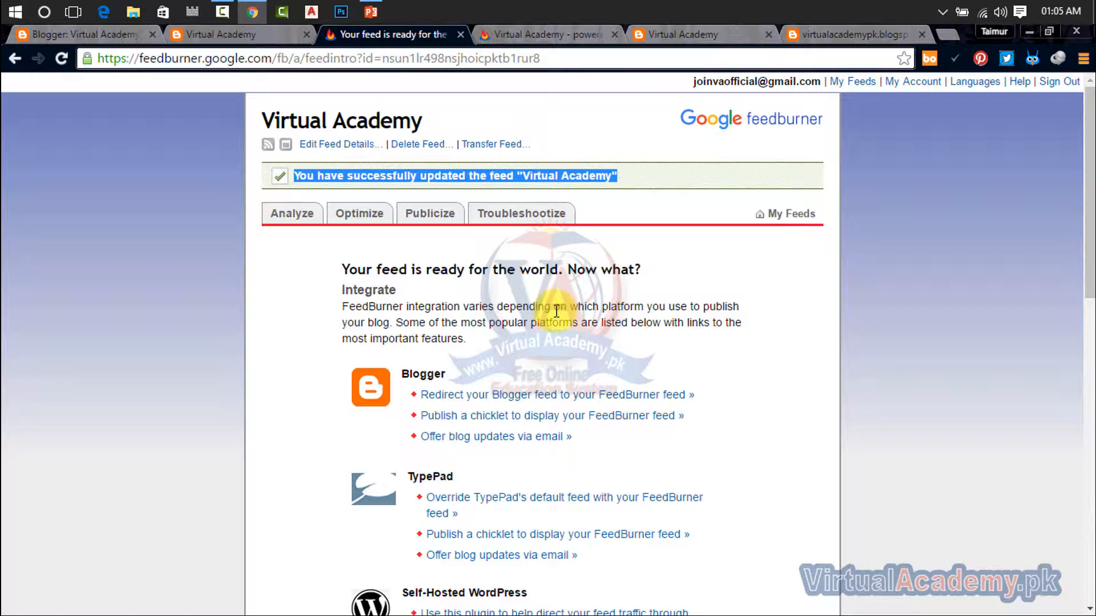
pyautogui.click(344, 145)
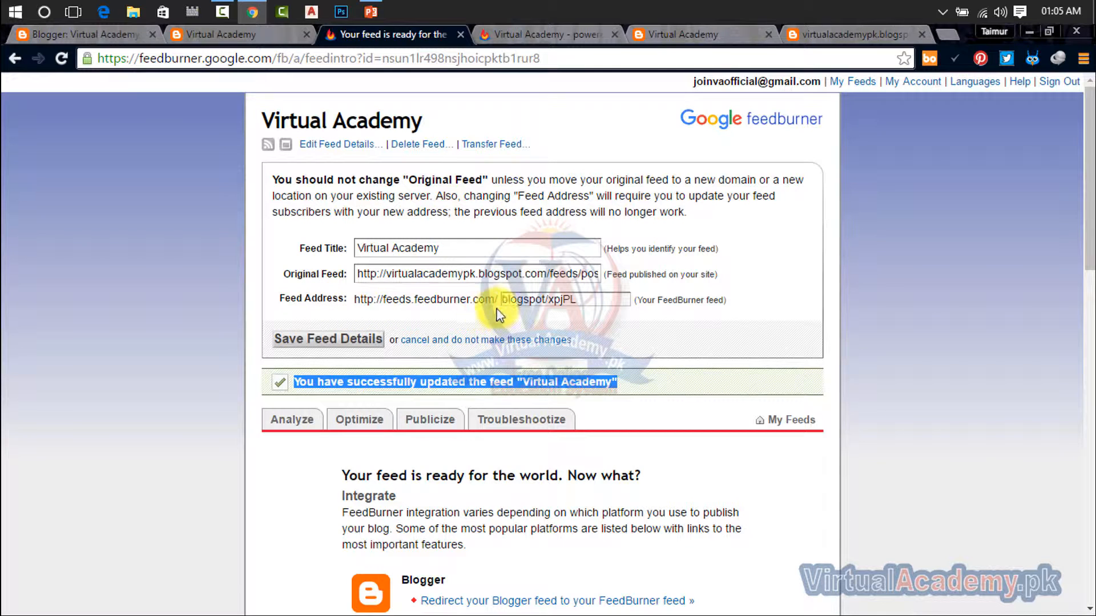
pyautogui.moveTo(355, 295); pyautogui.dragTo(499, 298)
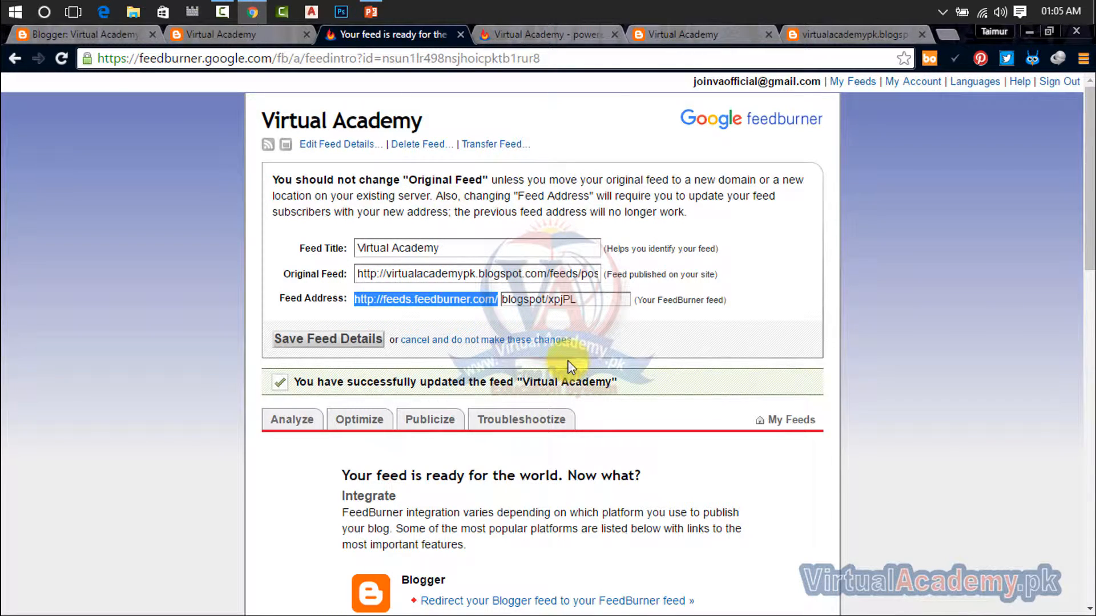
pyautogui.click(115, 36)
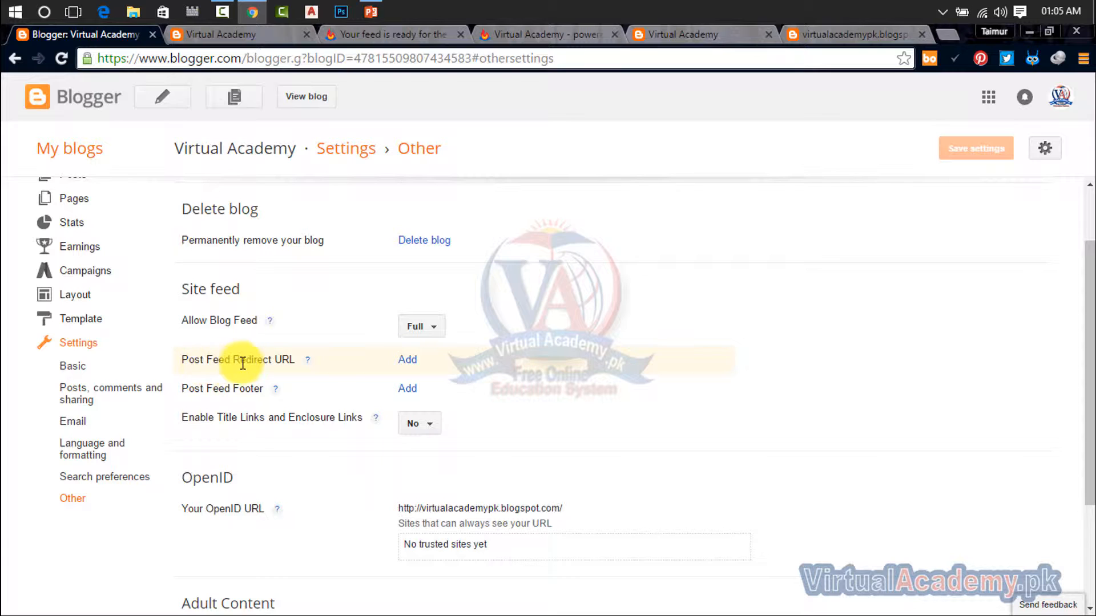
pyautogui.click(407, 361)
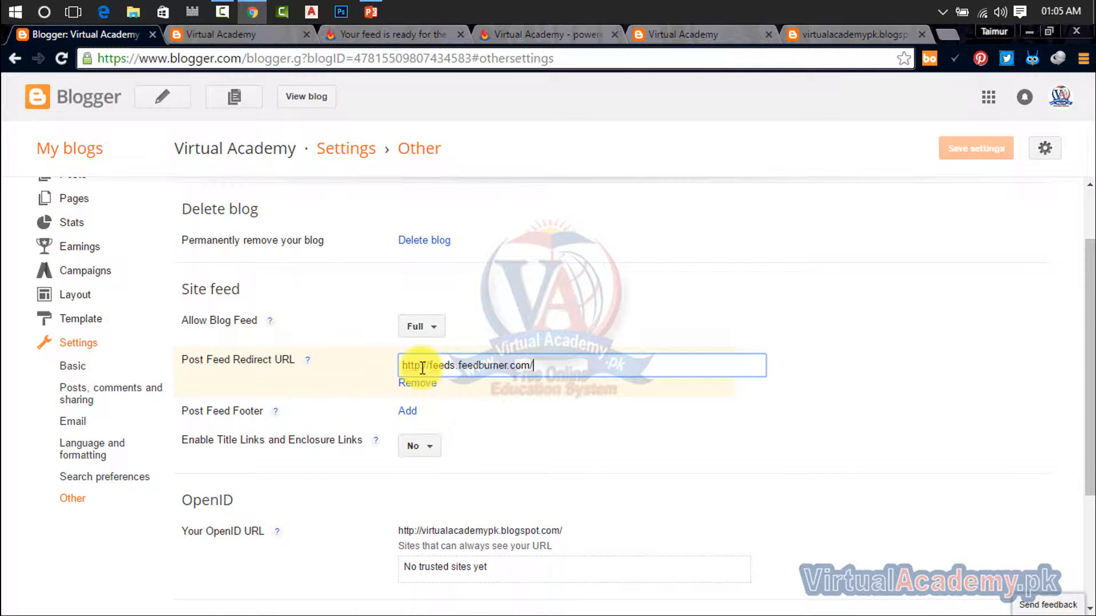
# - Append blogspot/xpjPL from the feed's details to the Post Feed Redirect URL and save the Blogger settings
pyautogui.click(529, 33)
pyautogui.click(419, 32)
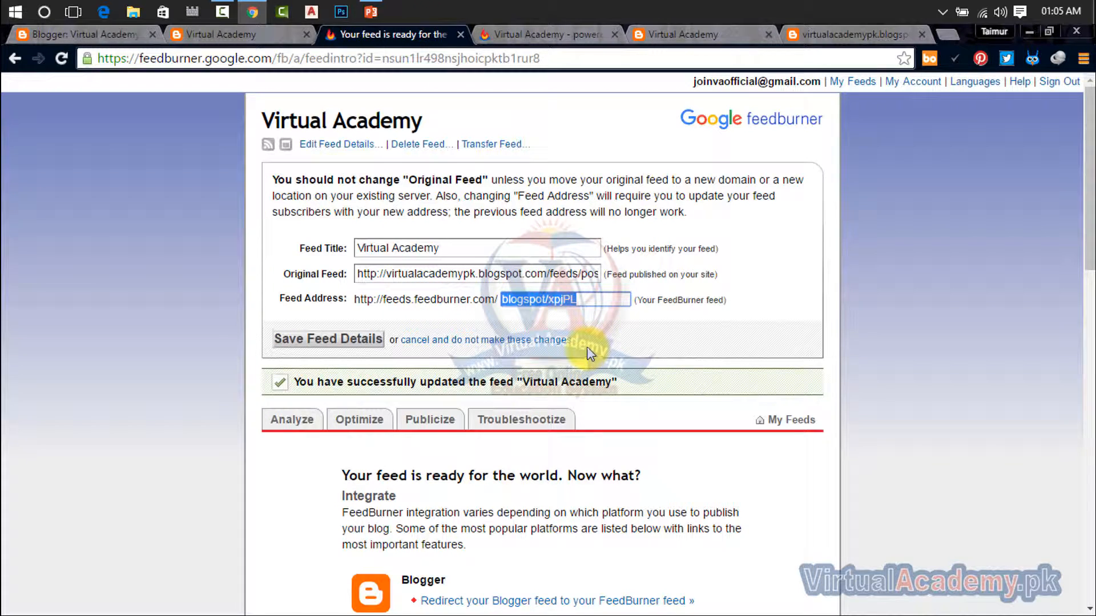
pyautogui.click(227, 37)
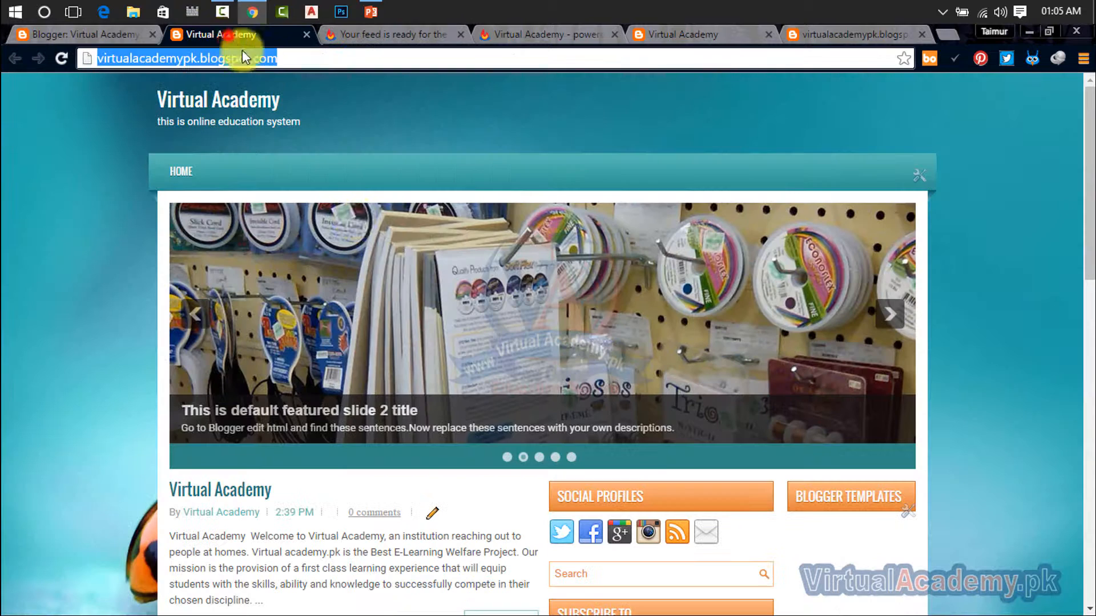
pyautogui.click(101, 37)
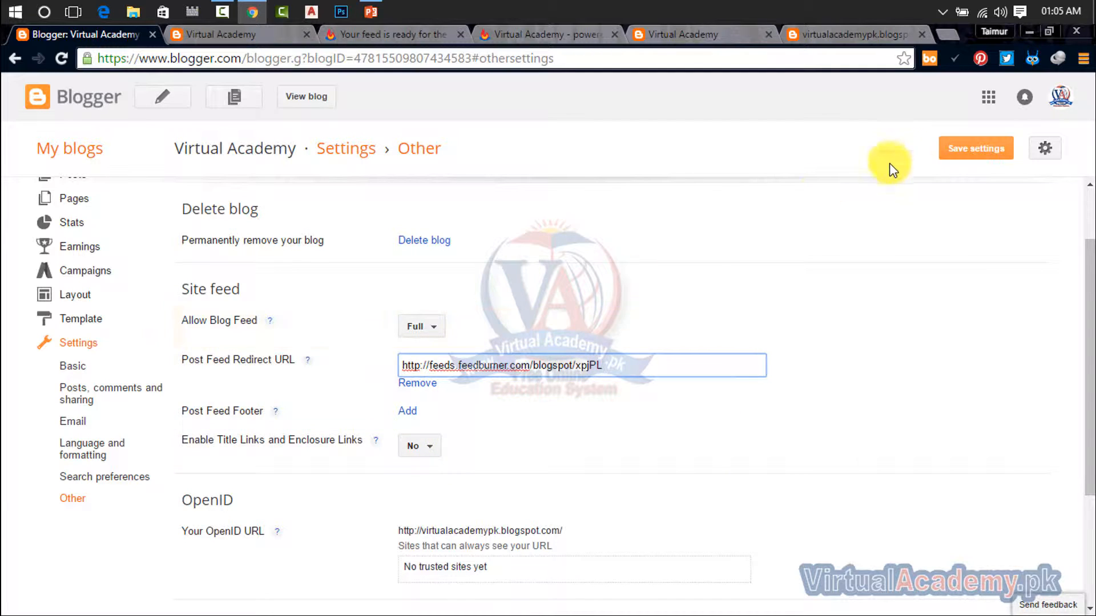
pyautogui.click(970, 150)
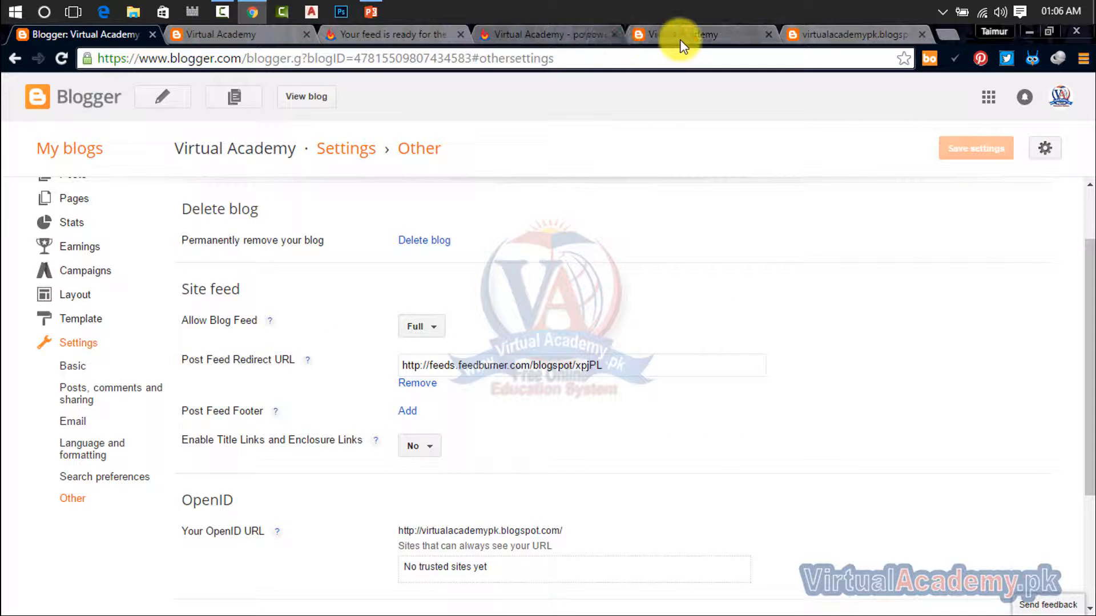
# - Close the raw posts feed page and the duplicate Virtual Academy blog page
pyautogui.click(536, 35)
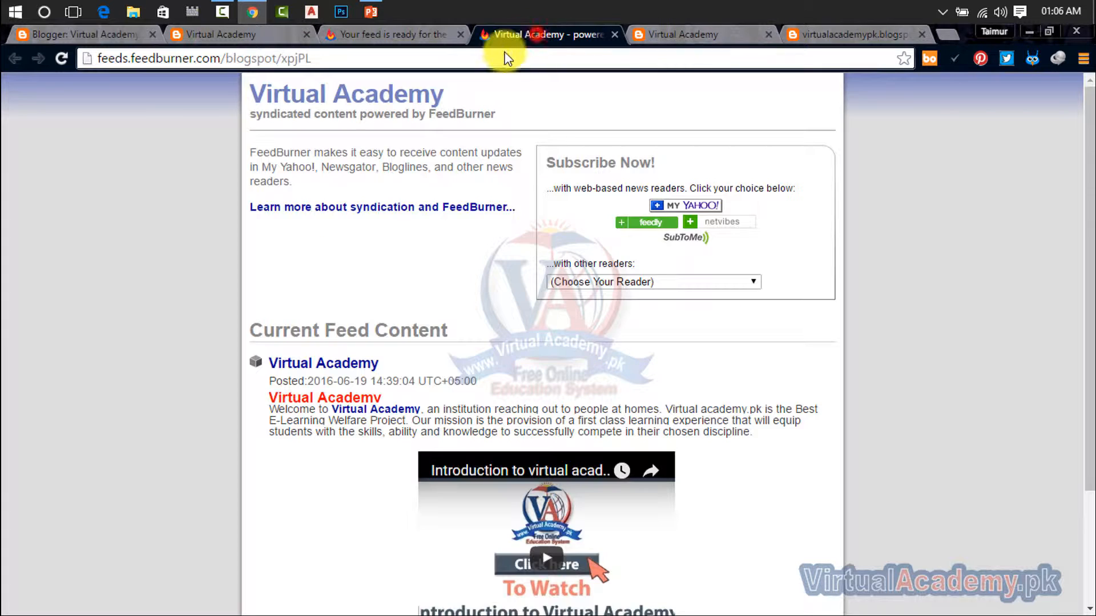
pyautogui.click(677, 35)
pyautogui.click(810, 36)
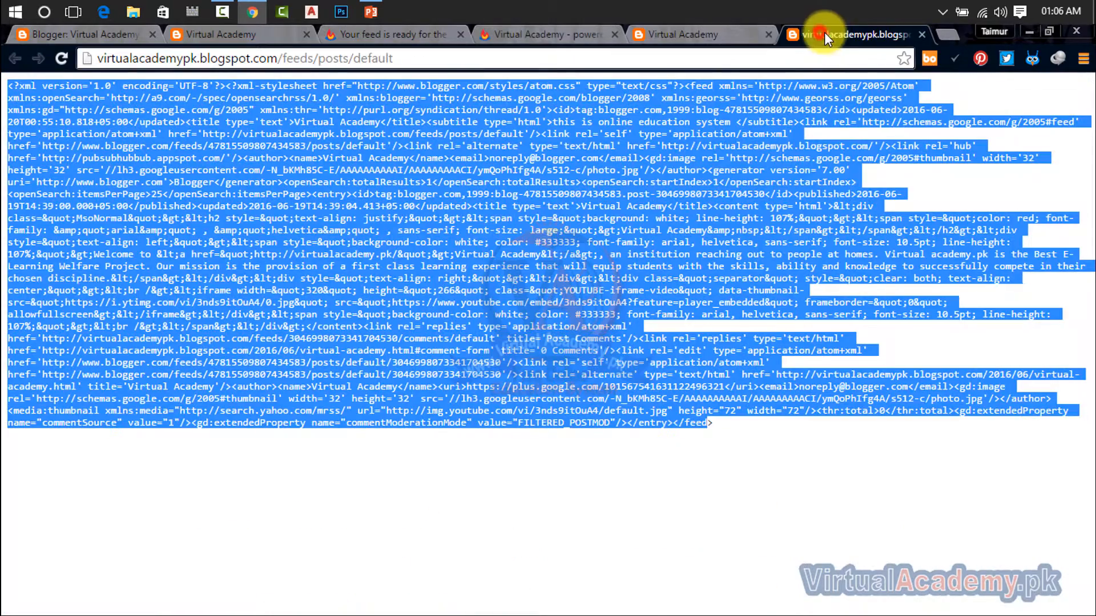
pyautogui.click(922, 34)
pyautogui.click(772, 35)
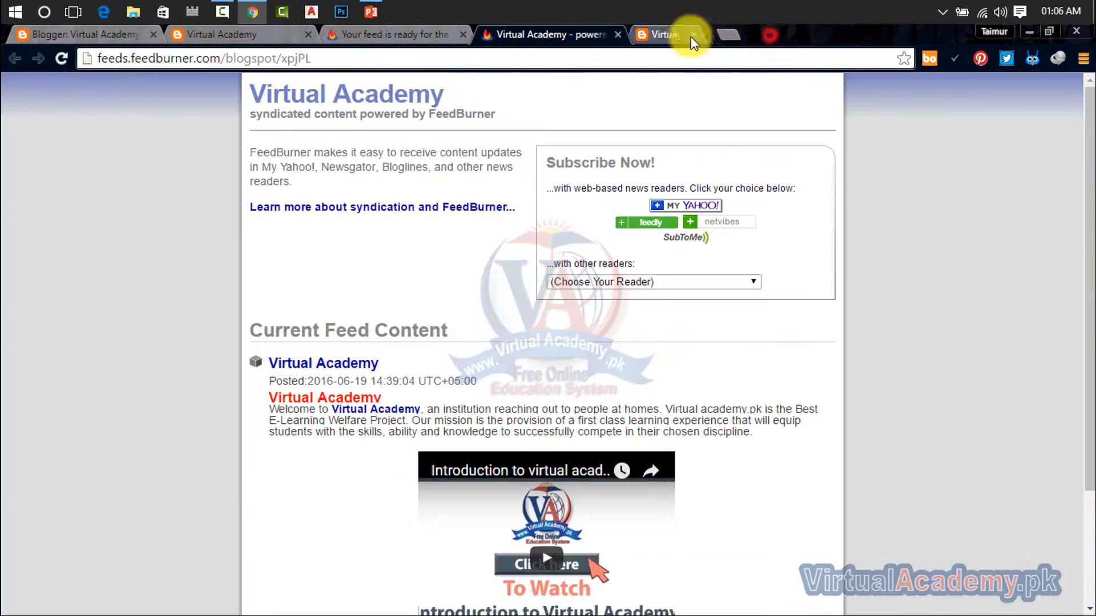
# - Activate the SmartFeed service for the Virtual Academy feed in FeedBurner's optimization services
pyautogui.click(424, 37)
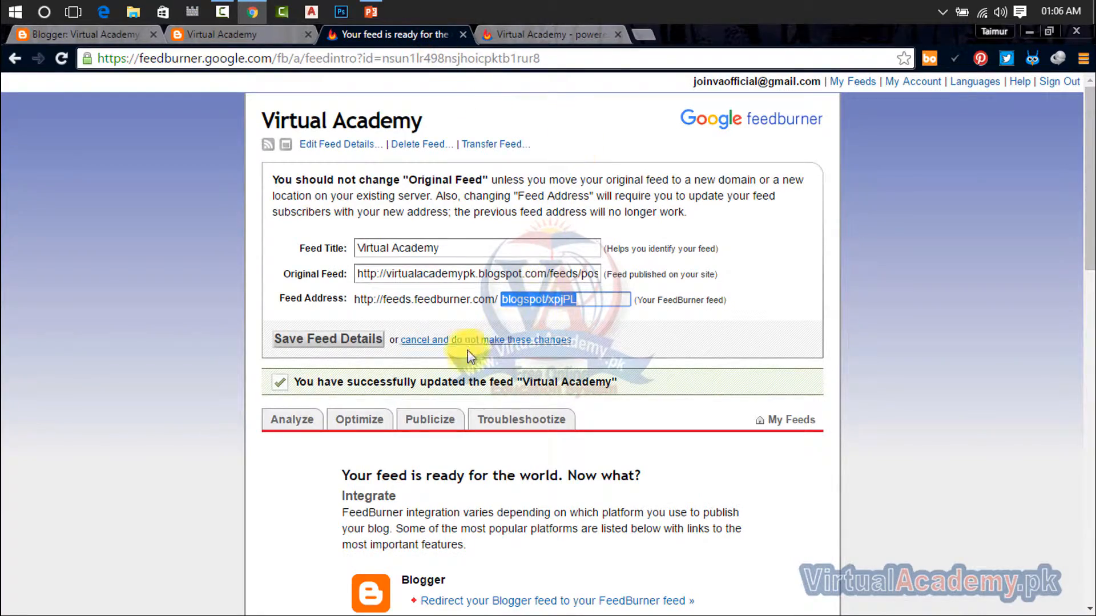
pyautogui.click(362, 422)
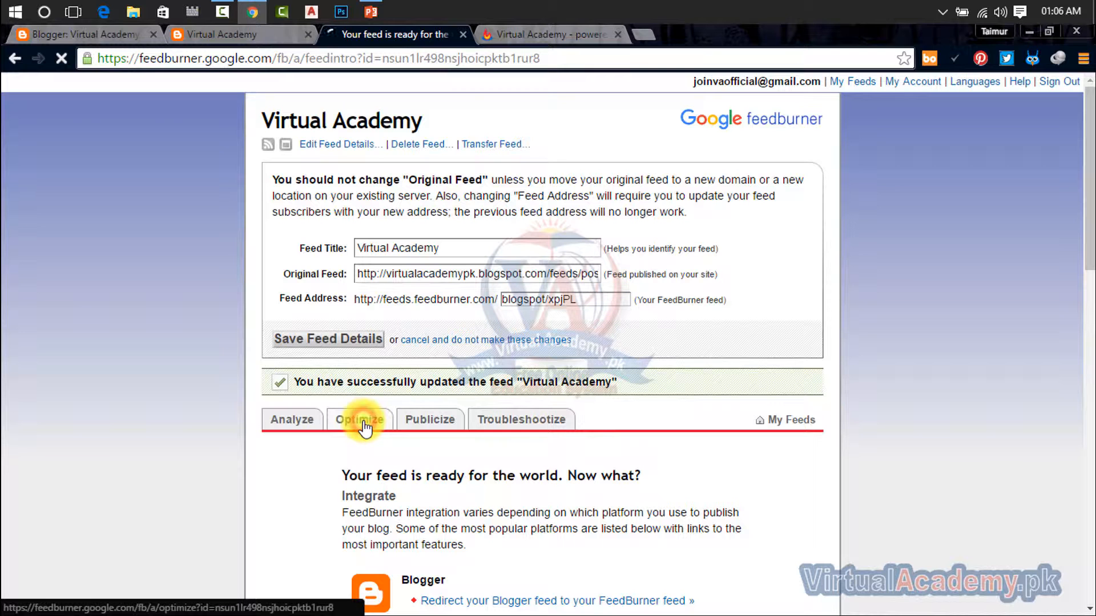
pyautogui.scroll(-3, 364, 422)
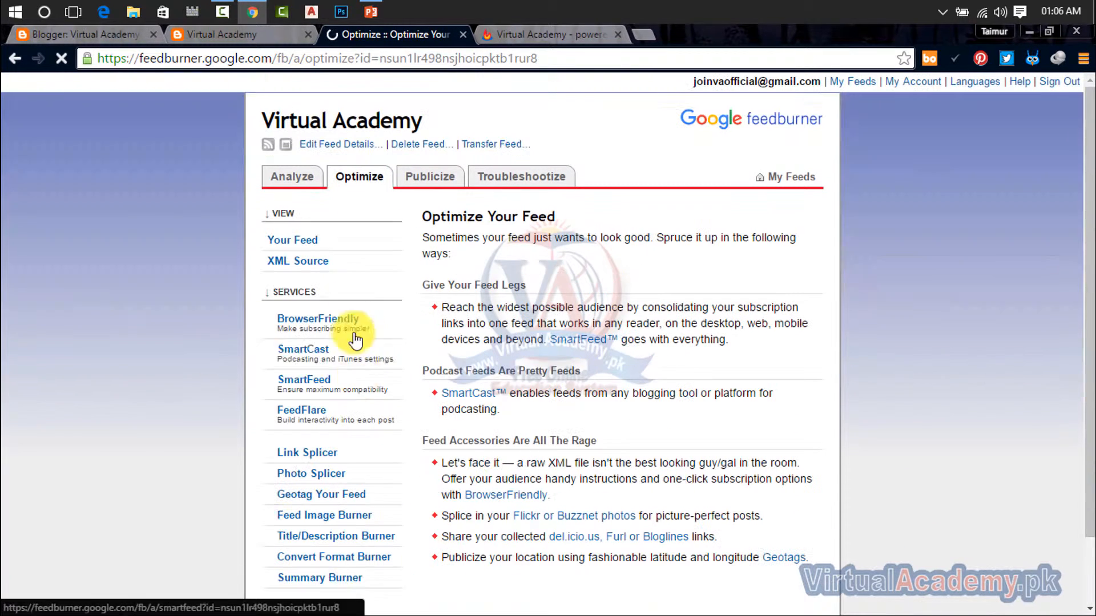
pyautogui.click(354, 334)
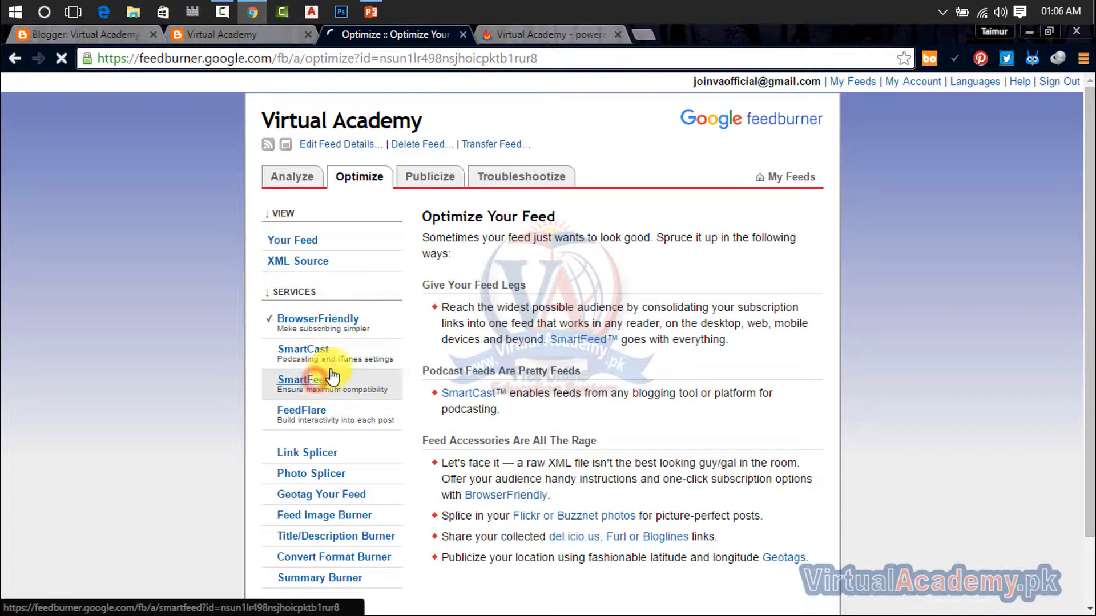
pyautogui.click(470, 351)
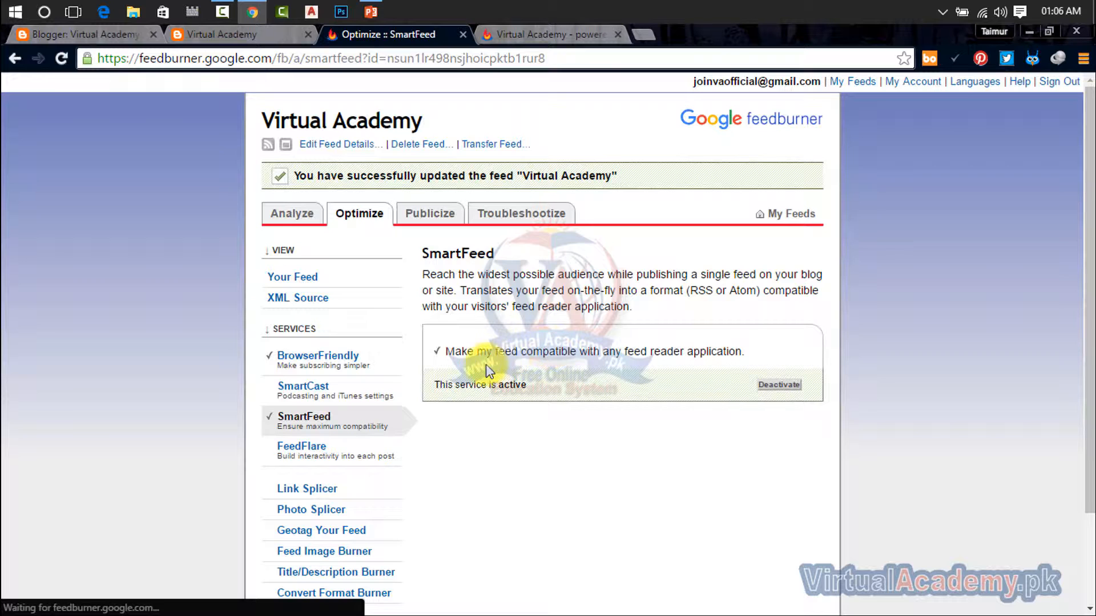
pyautogui.moveTo(451, 352); pyautogui.dragTo(820, 367)
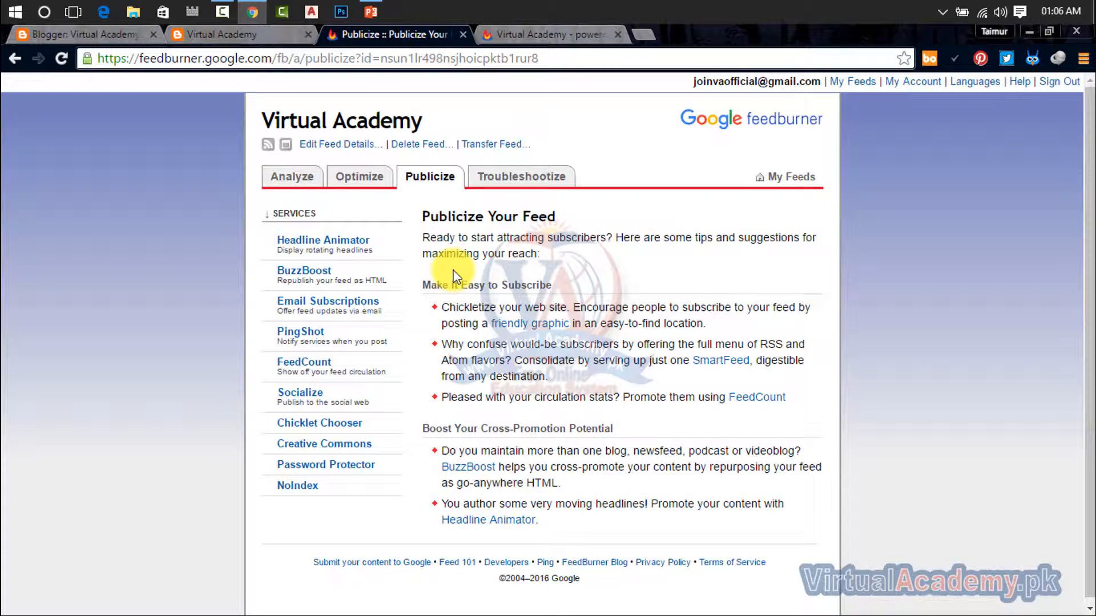
# - Activate Email Subscriptions for the Virtual Academy feed and copy the whole English subscription form code
pyautogui.click(340, 312)
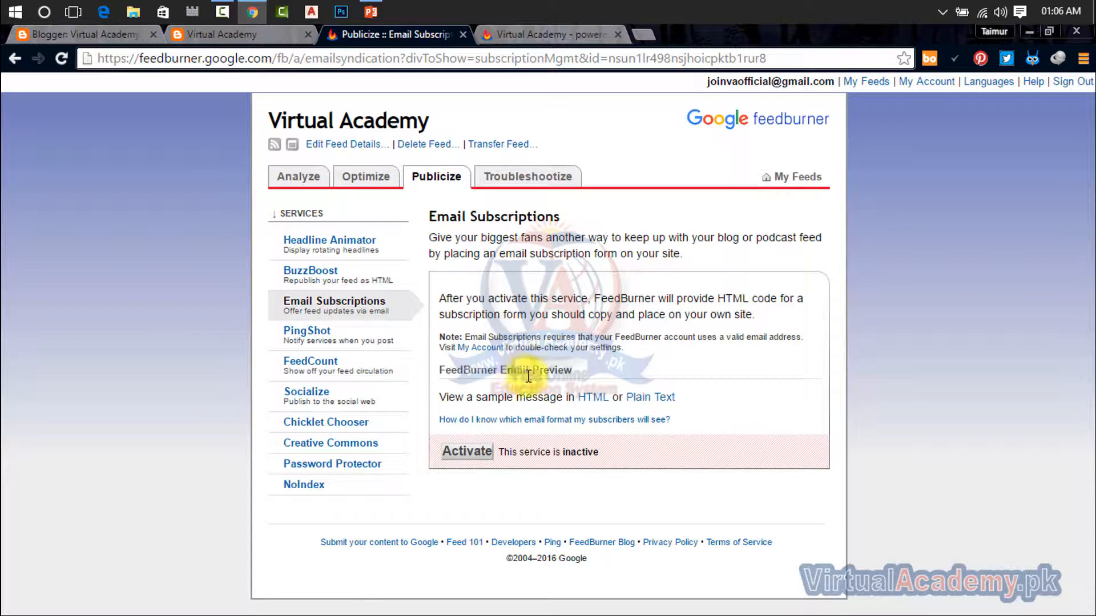
pyautogui.click(482, 451)
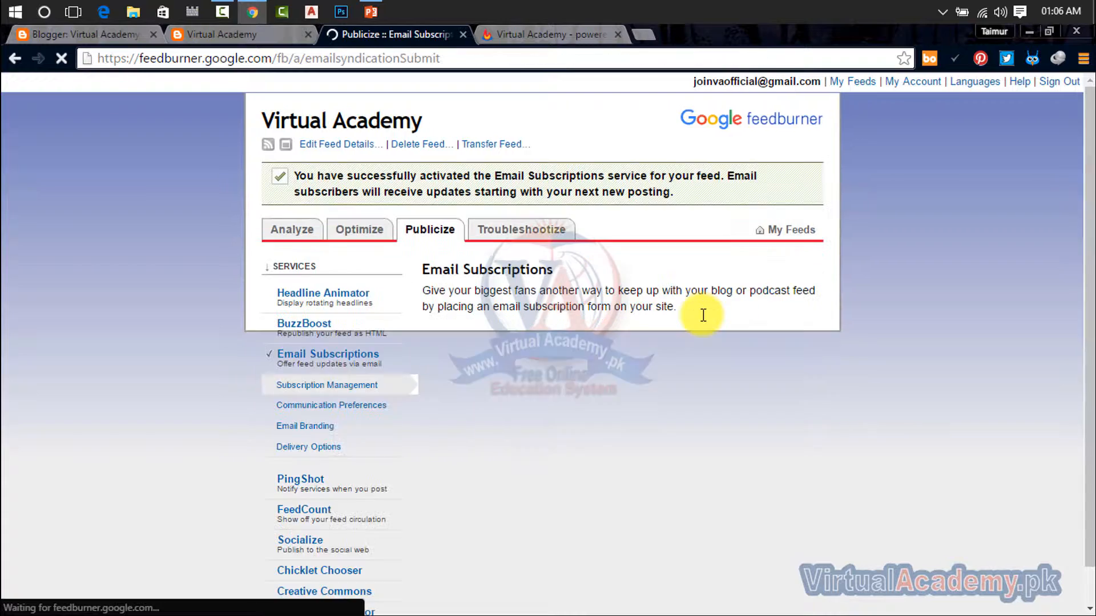
pyautogui.scroll(-5, 623, 367)
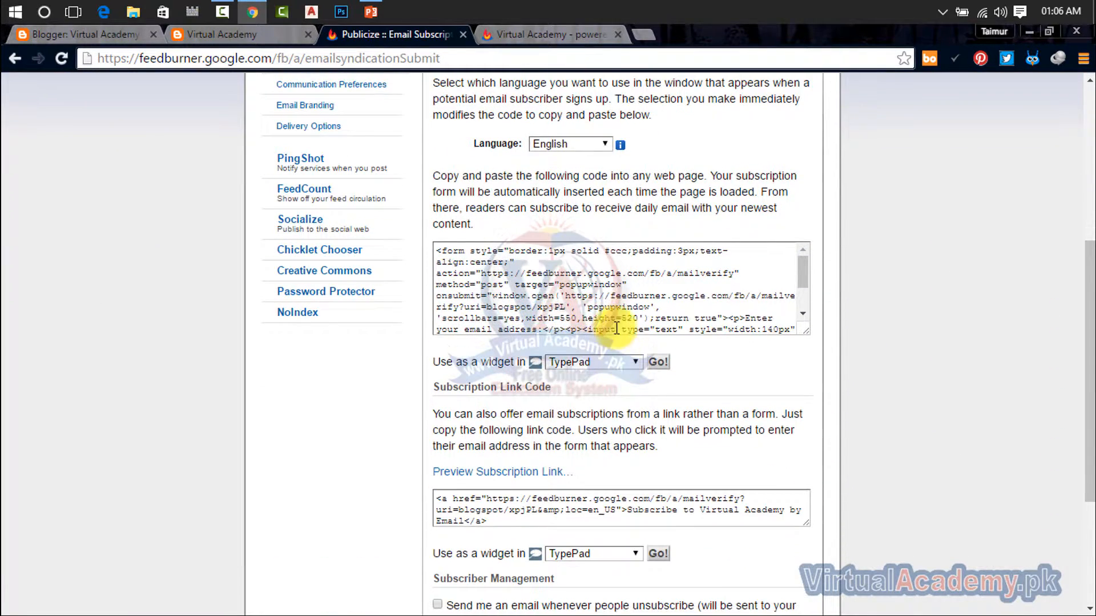
pyautogui.click(620, 311)
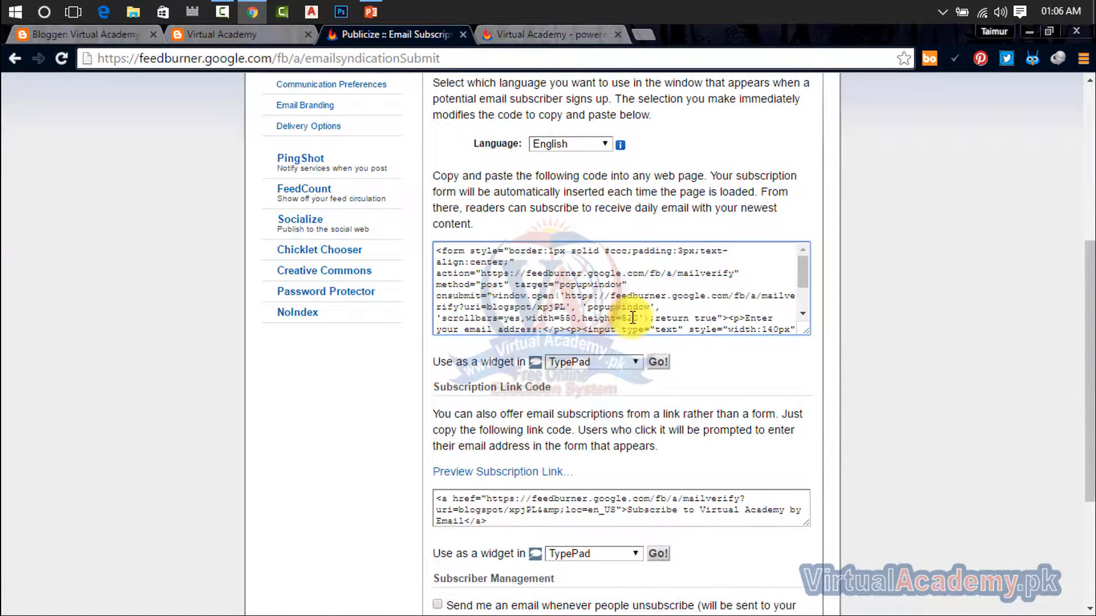
pyautogui.hotkey('ctrl', 'a')
pyautogui.hotkey('ctrl', 'c')
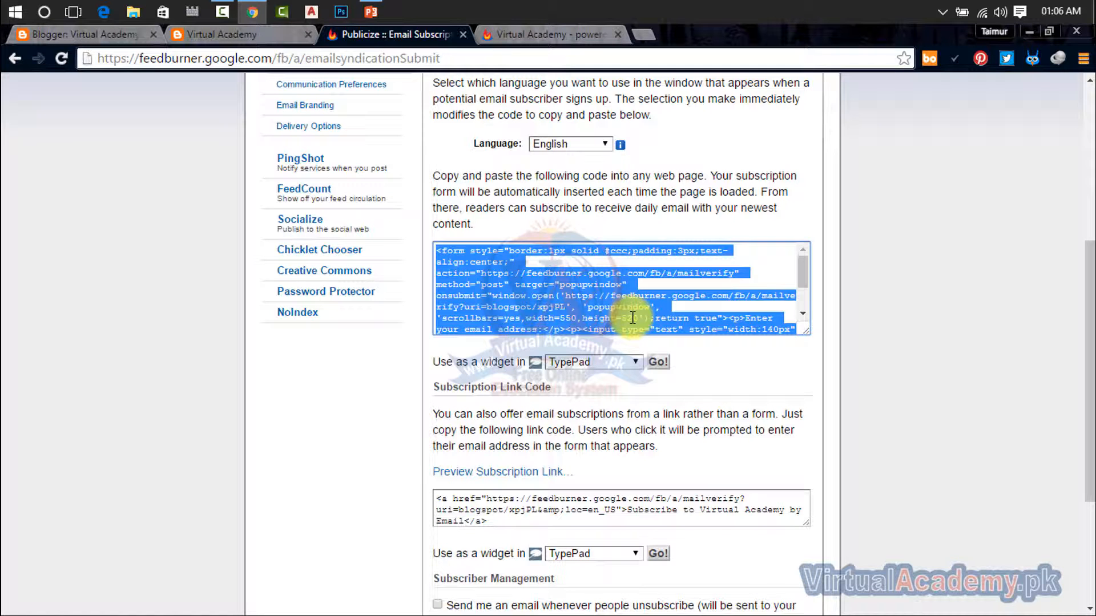
# - Examine the Virtual Academy blog's sidebar and footer sections for a suitable place for the email subscription form
pyautogui.click(228, 39)
pyautogui.scroll(-4, 828, 536)
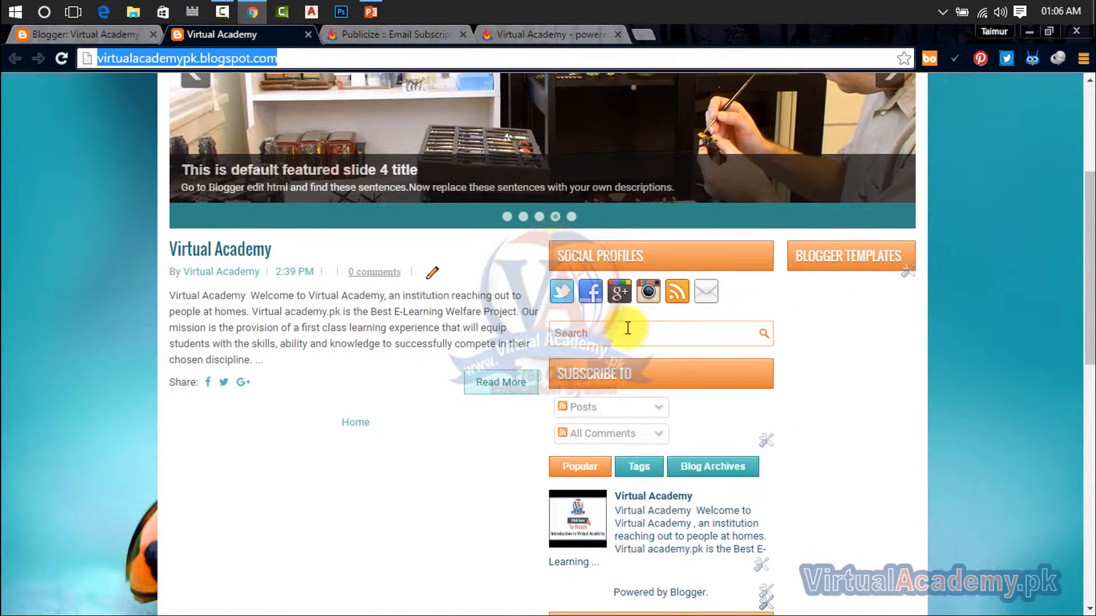
pyautogui.scroll(-8, 616, 361)
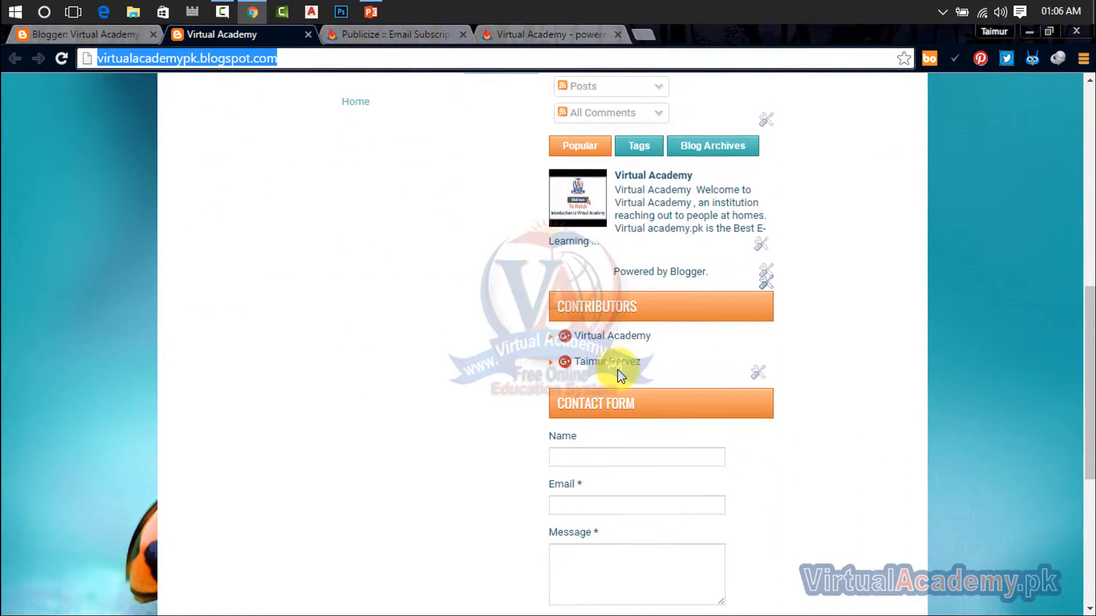
pyautogui.scroll(-3, 634, 430)
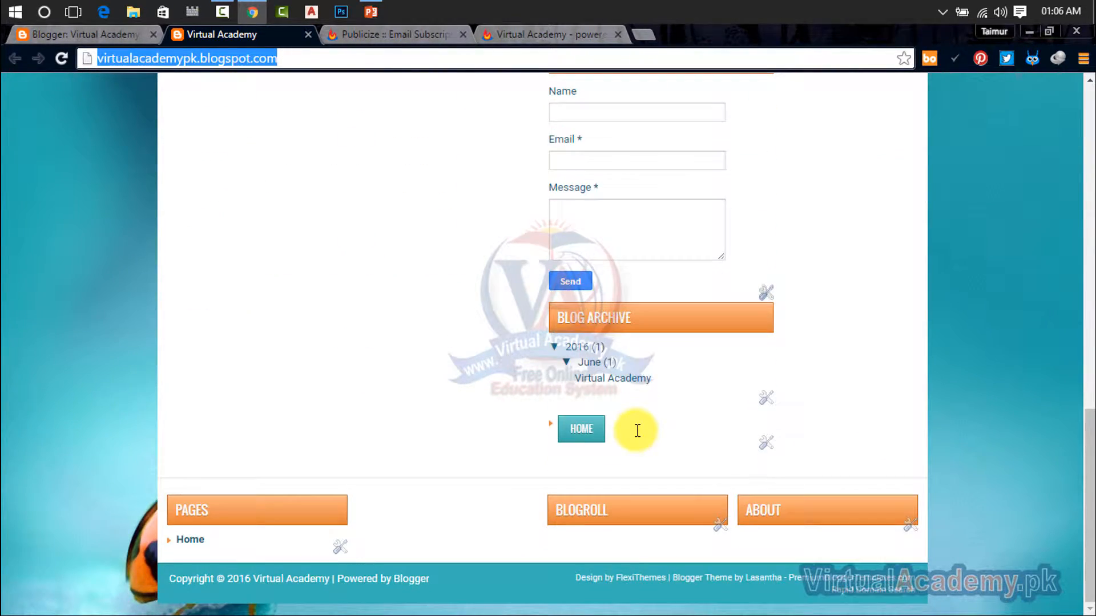
pyautogui.scroll(13, 633, 431)
pyautogui.scroll(-3, 624, 496)
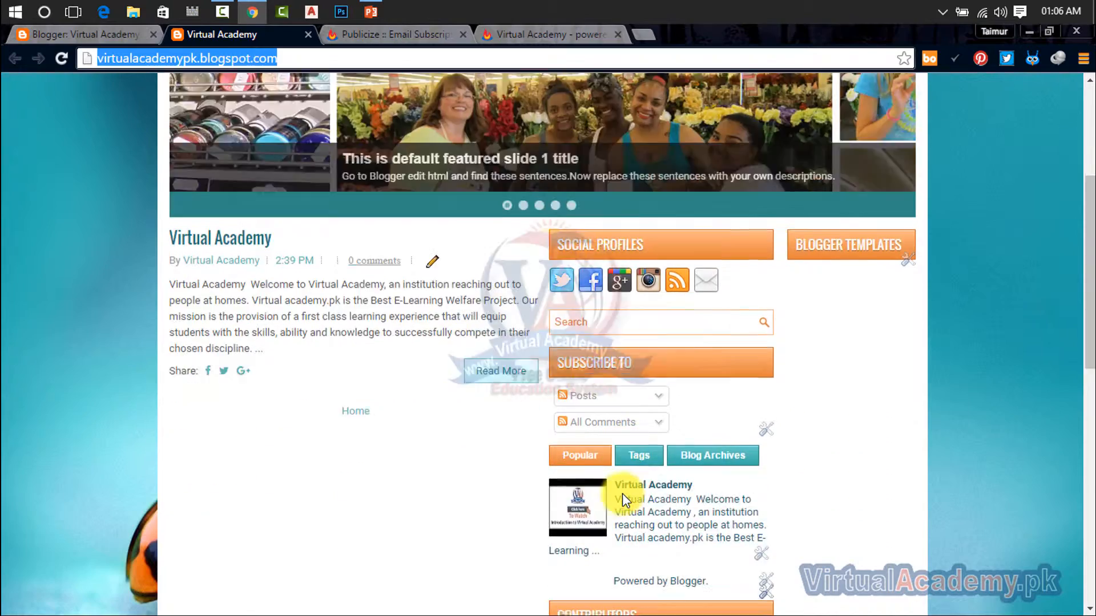
pyautogui.scroll(4, 624, 494)
pyautogui.scroll(-3, 626, 573)
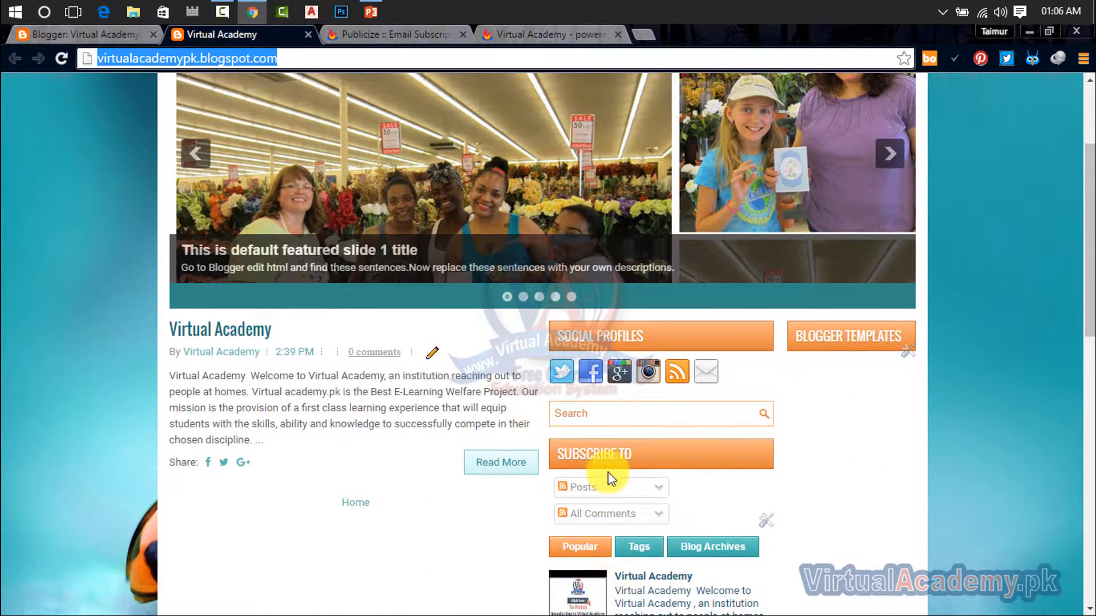
pyautogui.scroll(3, 588, 434)
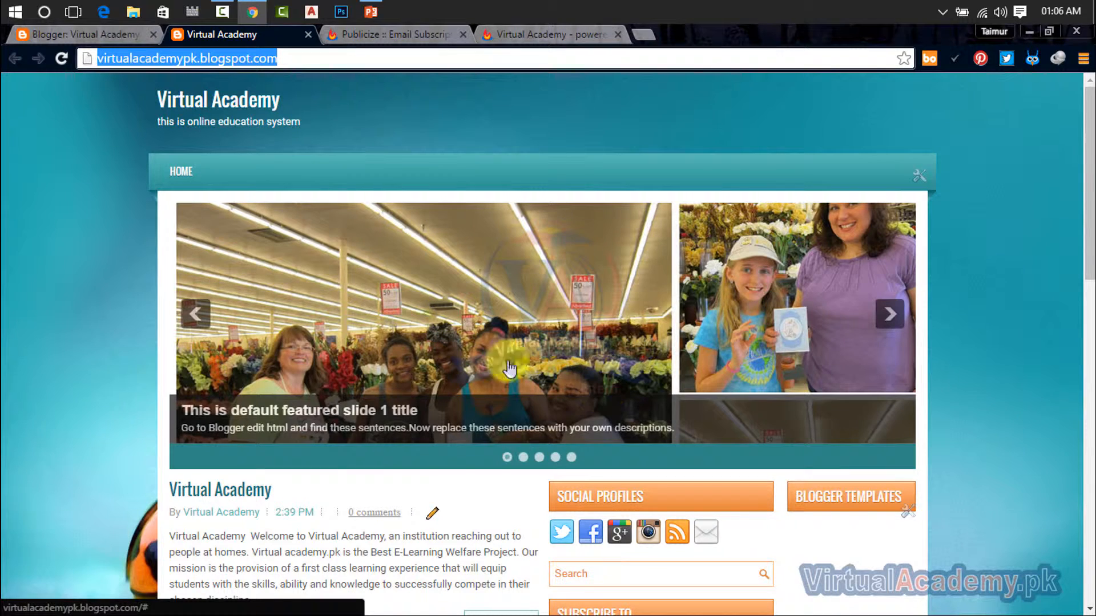
# - Open the Virtual Academy blog's layout and remove the Subscribe To gadget from the sidebar
pyautogui.scroll(-1, 796, 580)
pyautogui.scroll(-2, 795, 579)
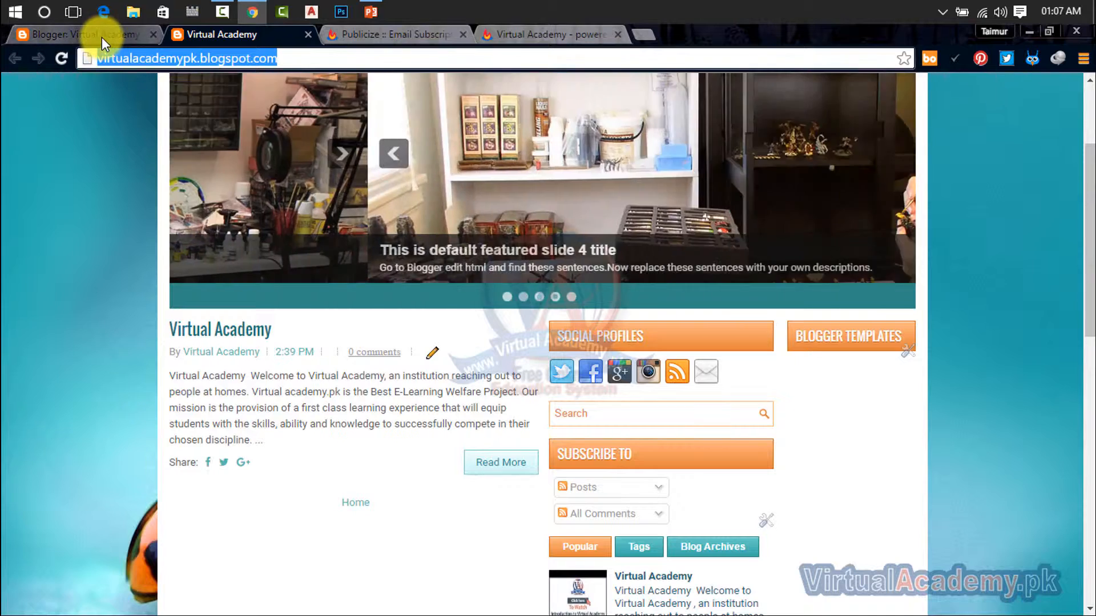
pyautogui.click(102, 35)
pyautogui.click(74, 292)
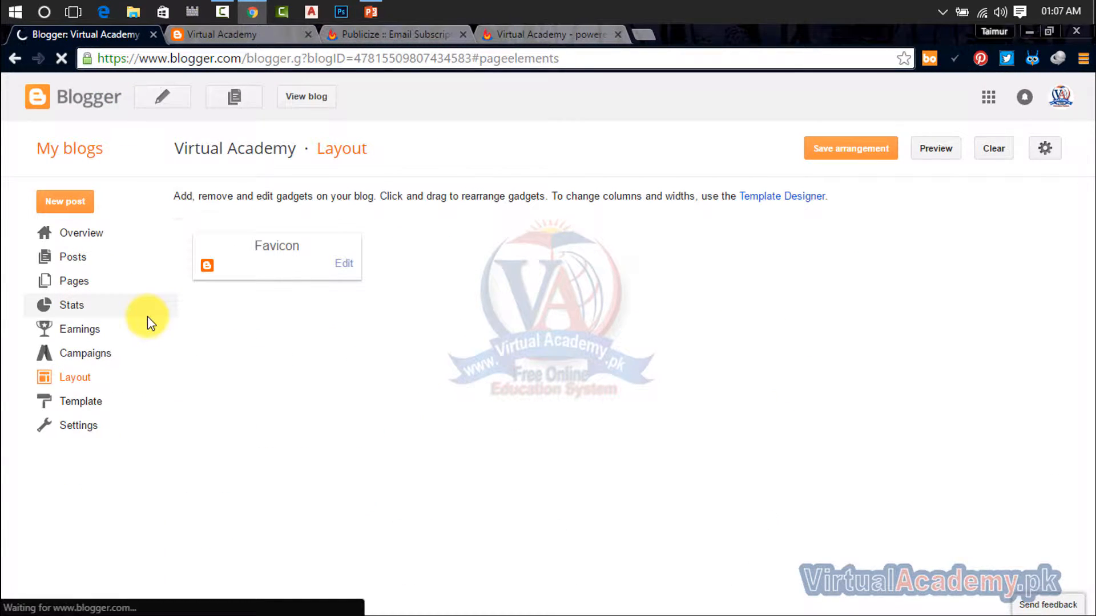
pyautogui.scroll(-3, 586, 500)
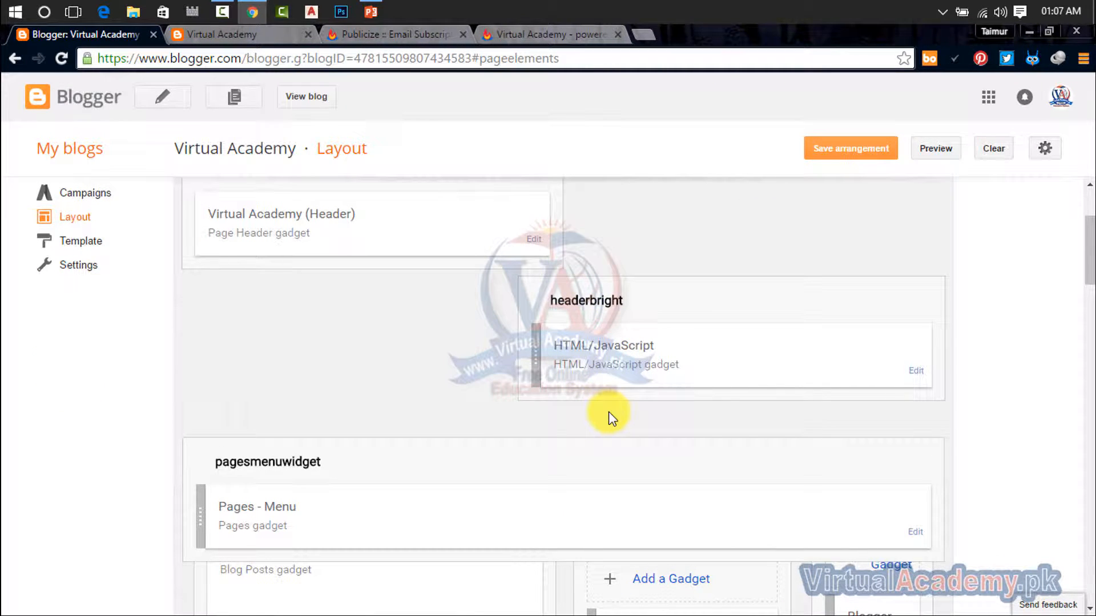
pyautogui.scroll(-6, 608, 412)
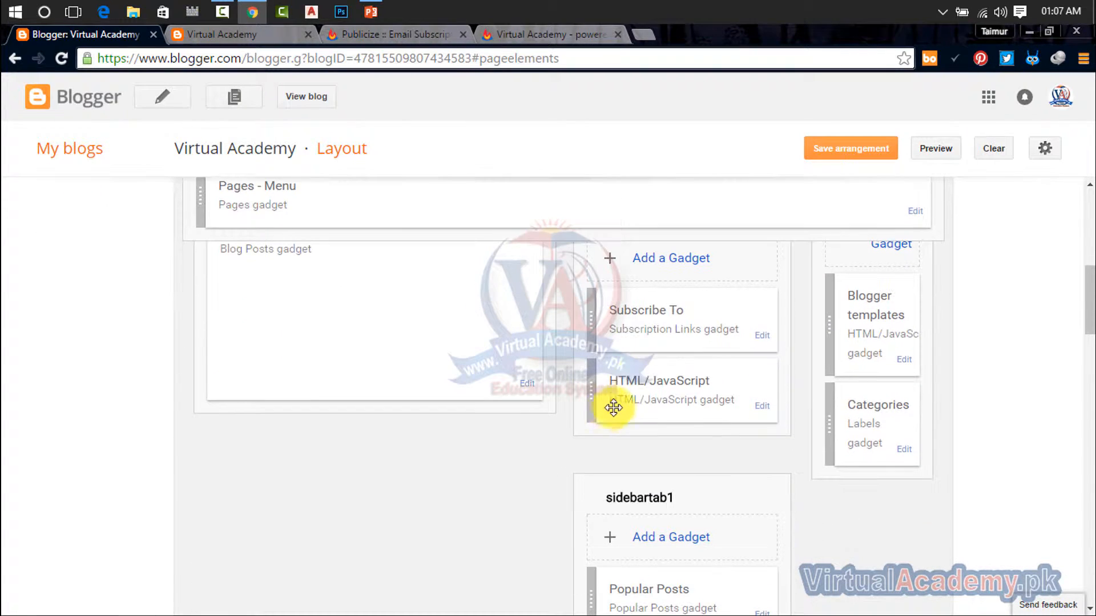
pyautogui.click(673, 326)
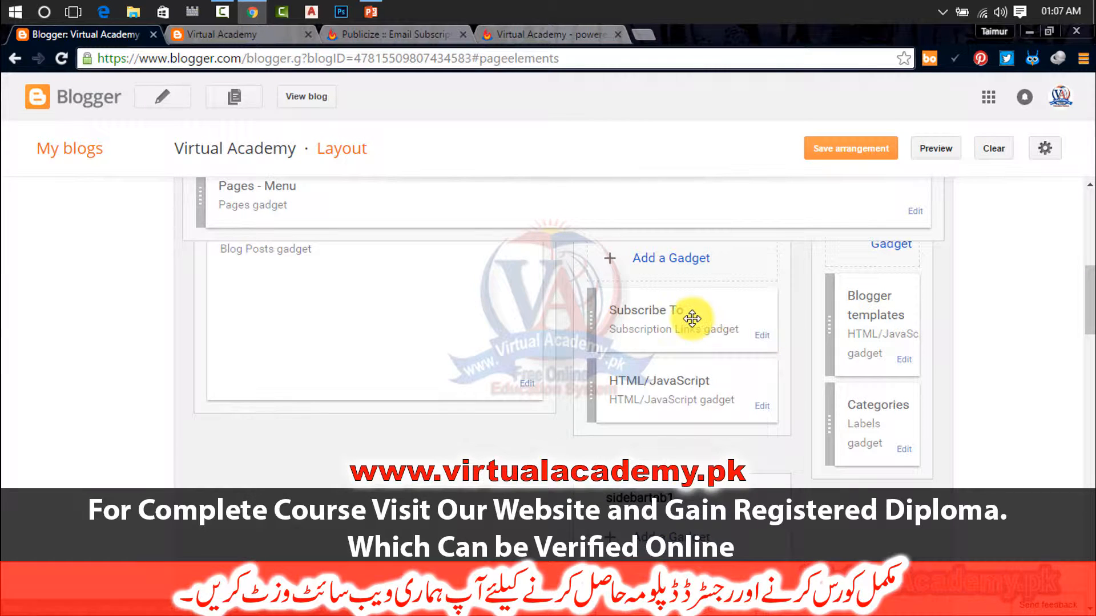
pyautogui.click(761, 336)
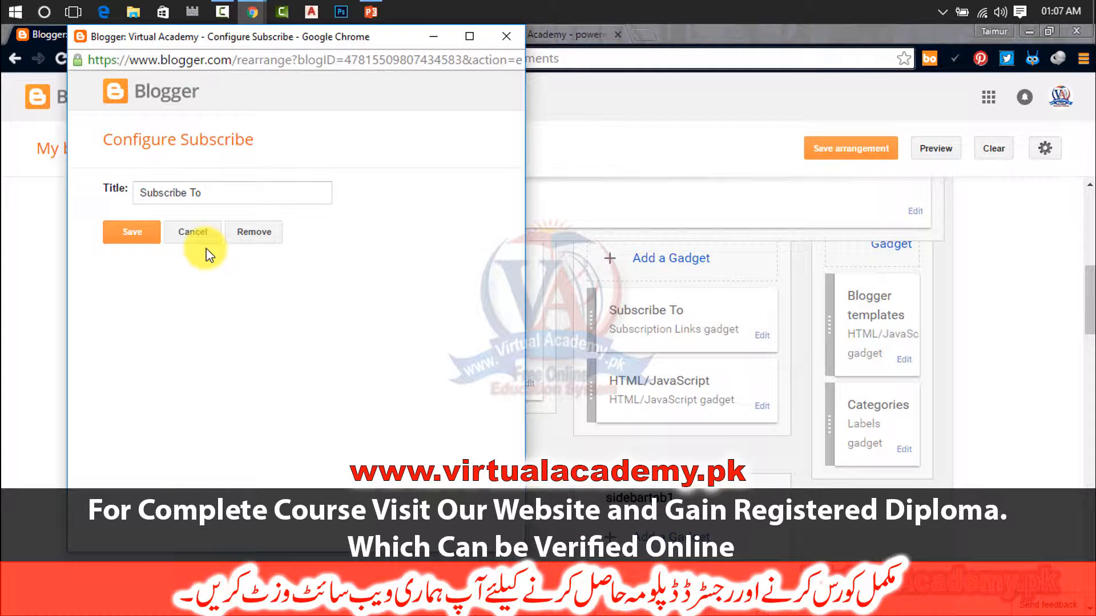
pyautogui.click(254, 232)
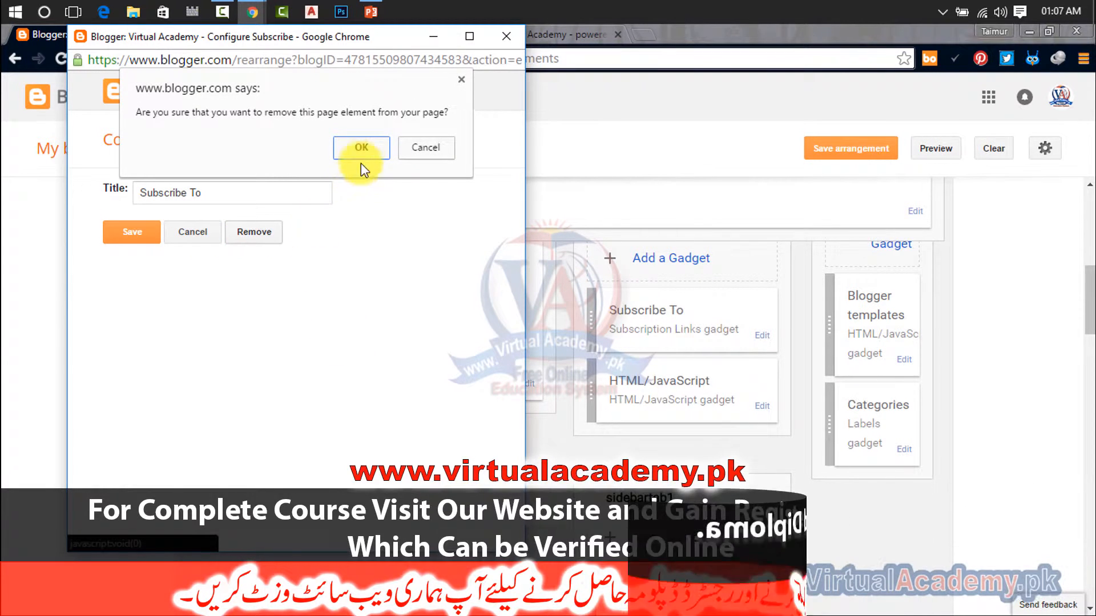
pyautogui.click(363, 149)
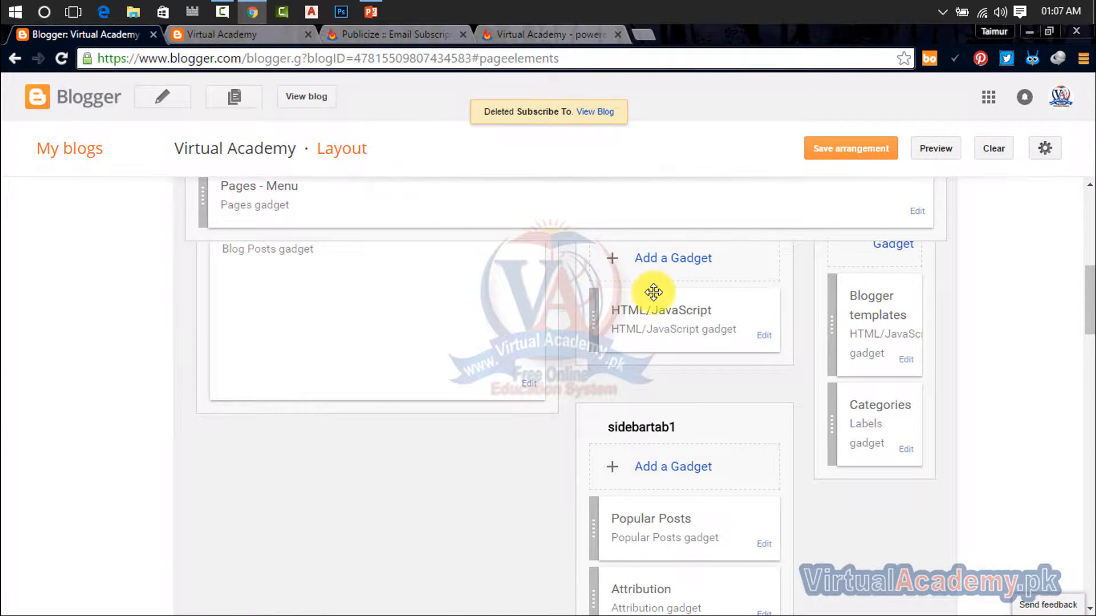
# - Add an HTML/JavaScript gadget to the sidebartab1 section and paste the copied FeedBurner subscription form code as its content
pyautogui.scroll(3, 686, 371)
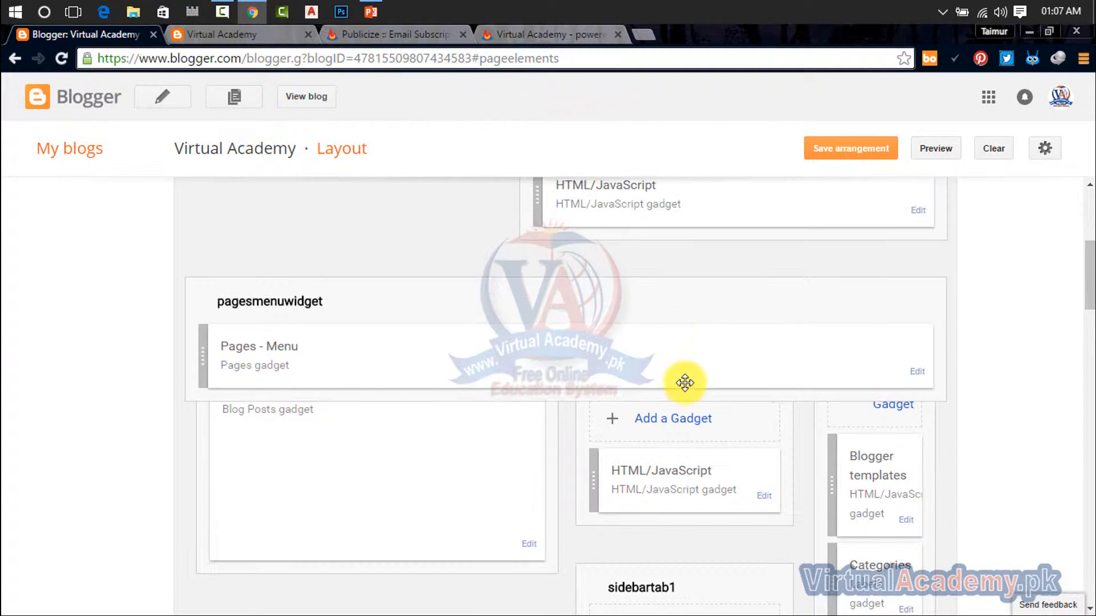
pyautogui.scroll(-3, 685, 383)
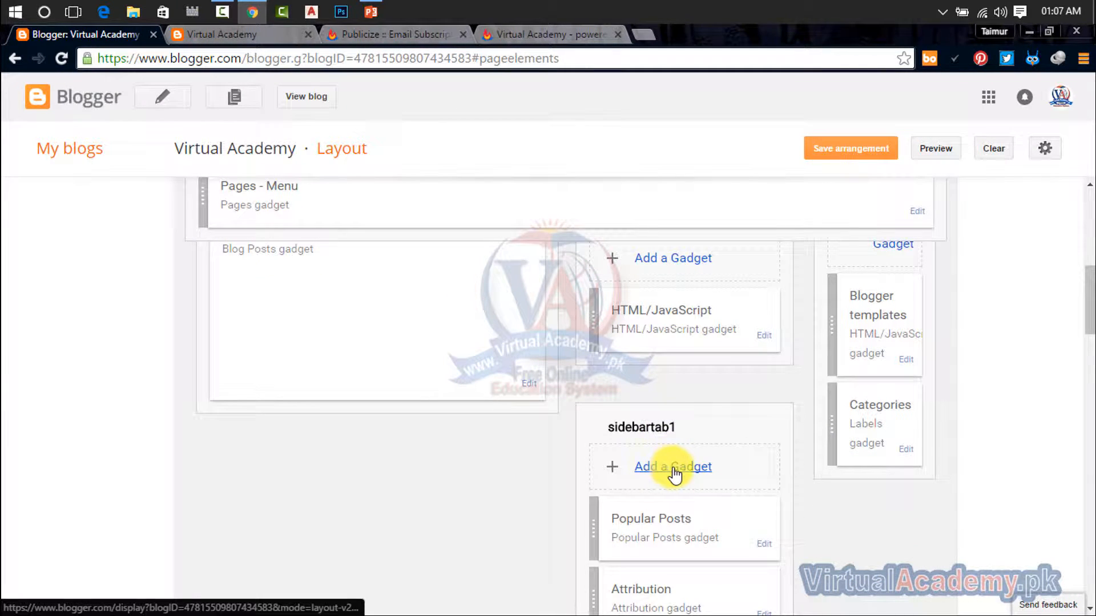
pyautogui.click(698, 469)
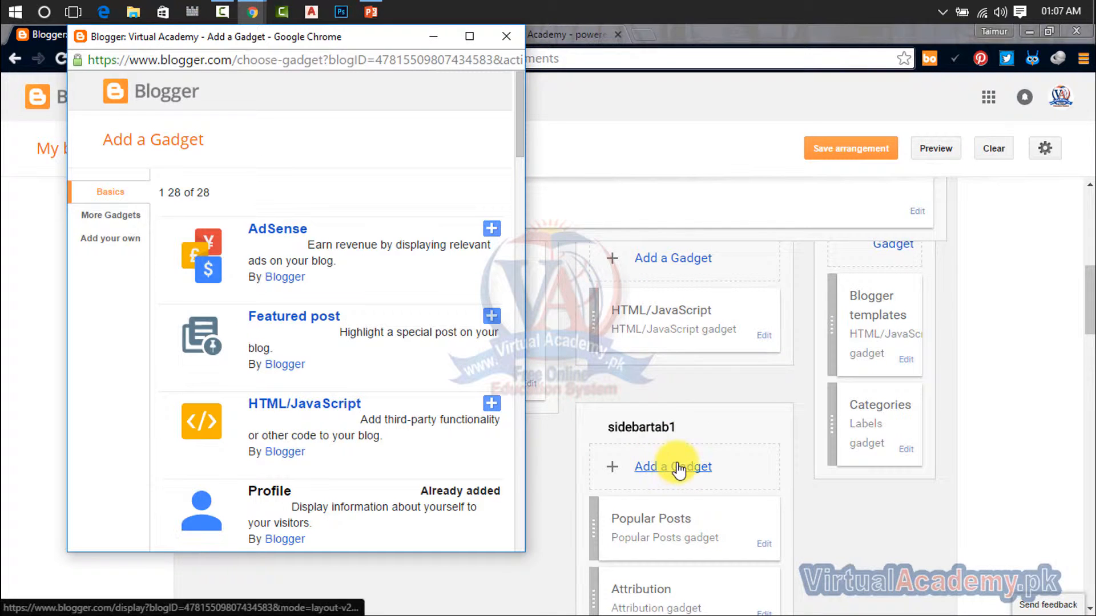
pyautogui.click(323, 415)
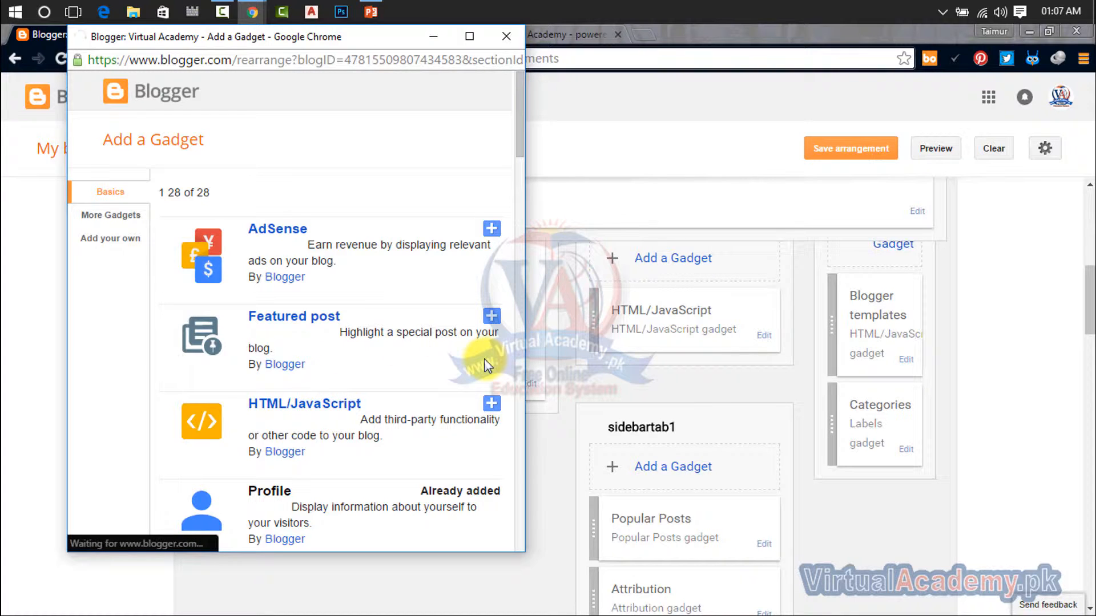
pyautogui.click(232, 320)
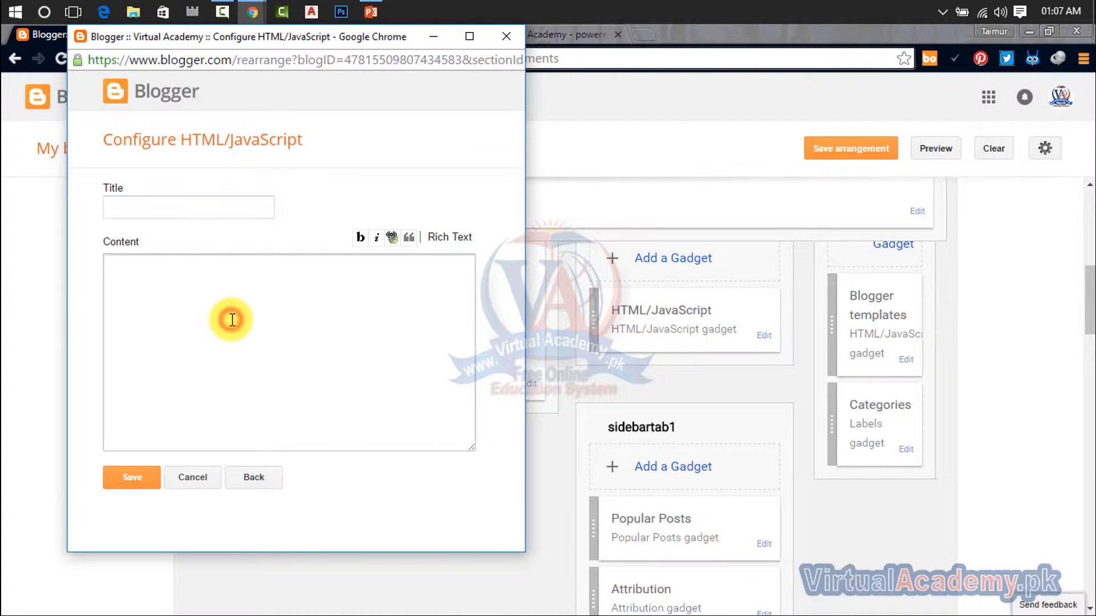
pyautogui.hotkey('ctrl', 'v')
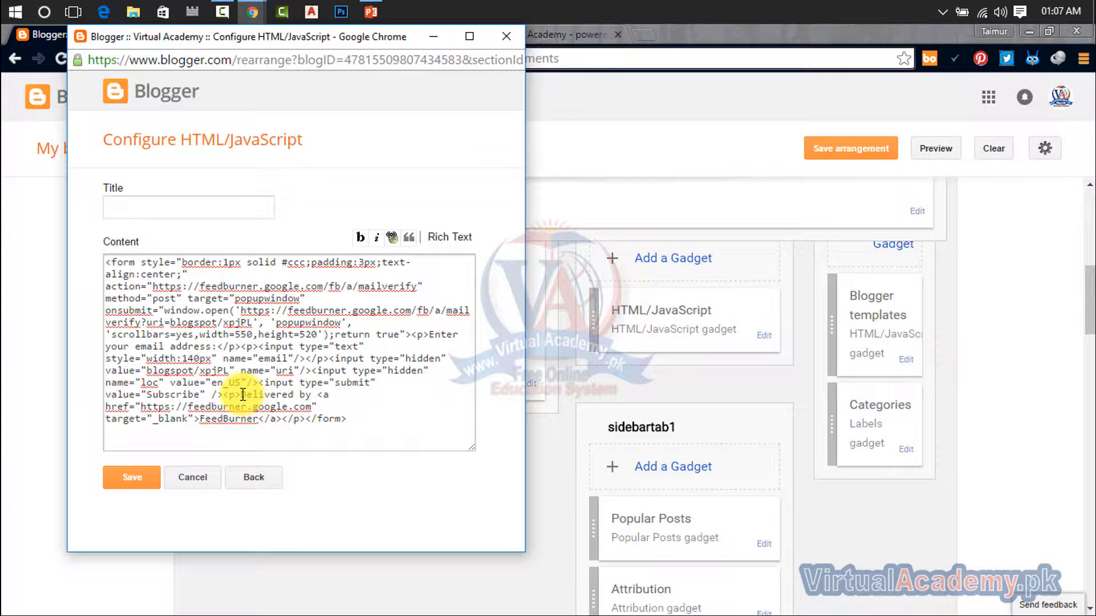
# - Delete the pasted code from "Delivered by" through the closing form tag and save the gadget
pyautogui.moveTo(243, 395); pyautogui.dragTo(429, 436)
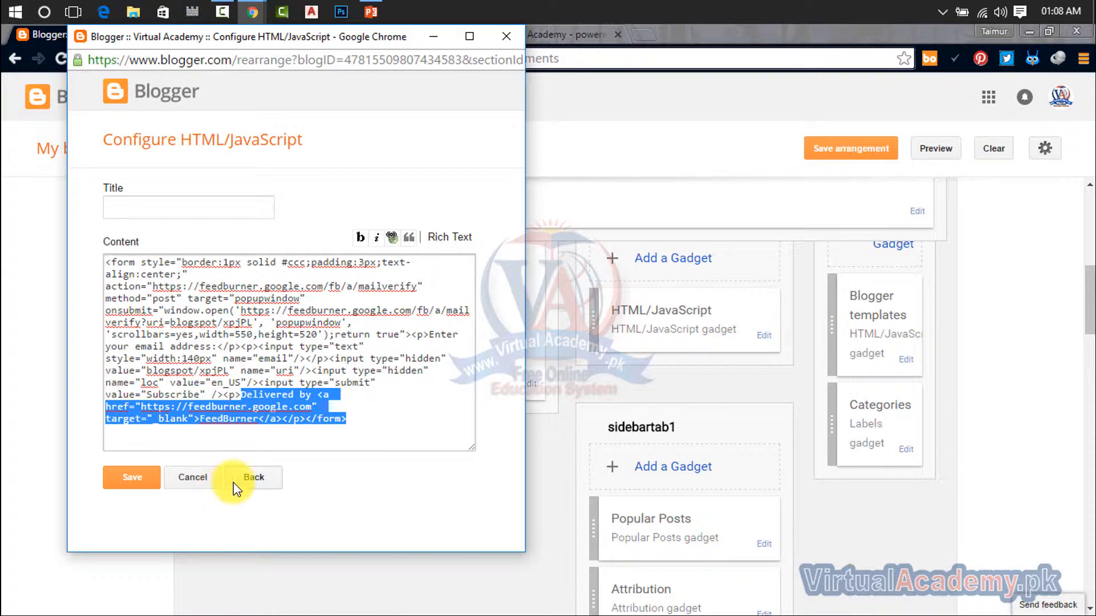
pyautogui.press('BackSpace')
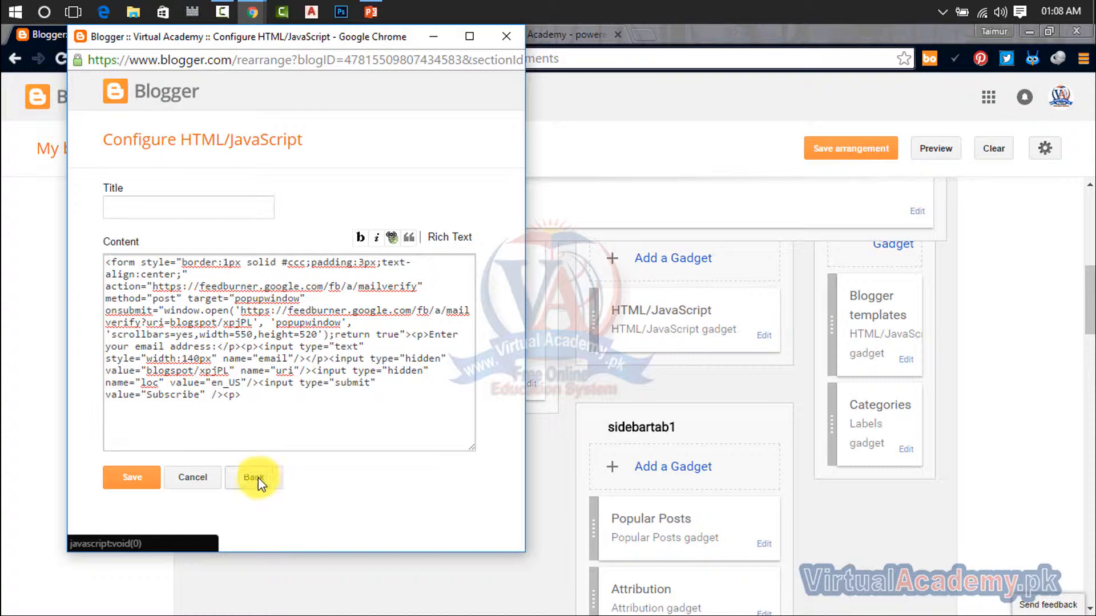
pyautogui.click(129, 477)
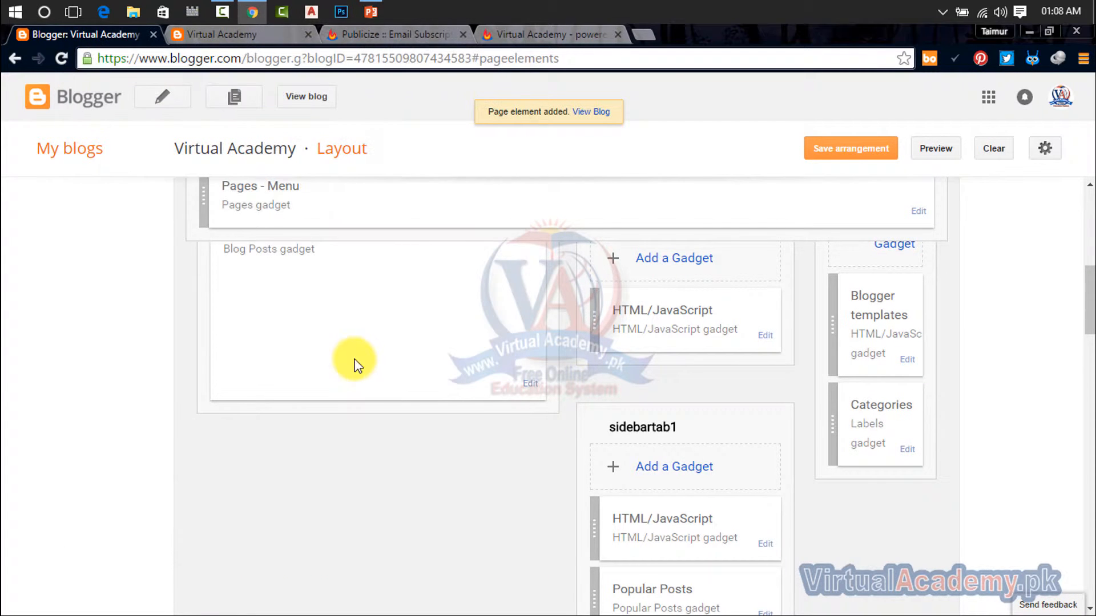
# - Reload the Virtual Academy blog page and check the email subscription form in its sidebar
pyautogui.scroll(10, 620, 321)
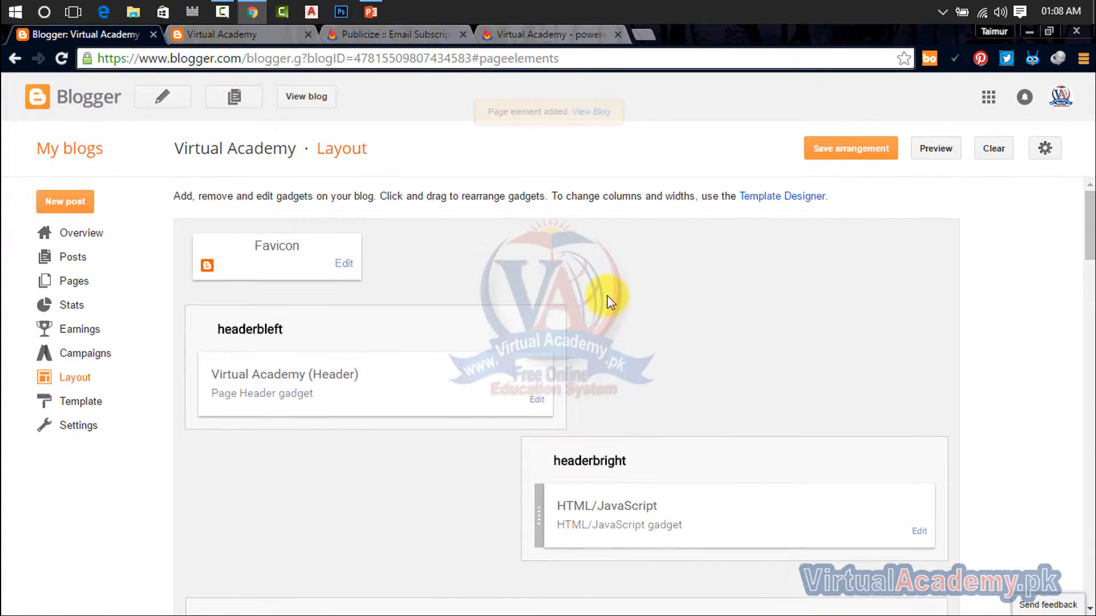
pyautogui.click(230, 40)
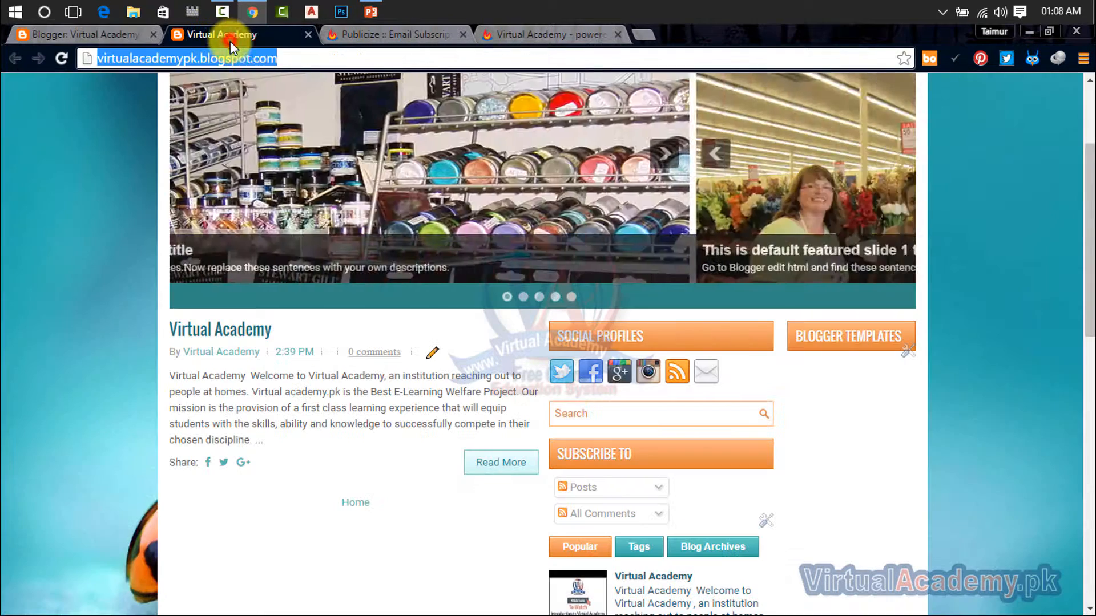
pyautogui.scroll(-3, 619, 502)
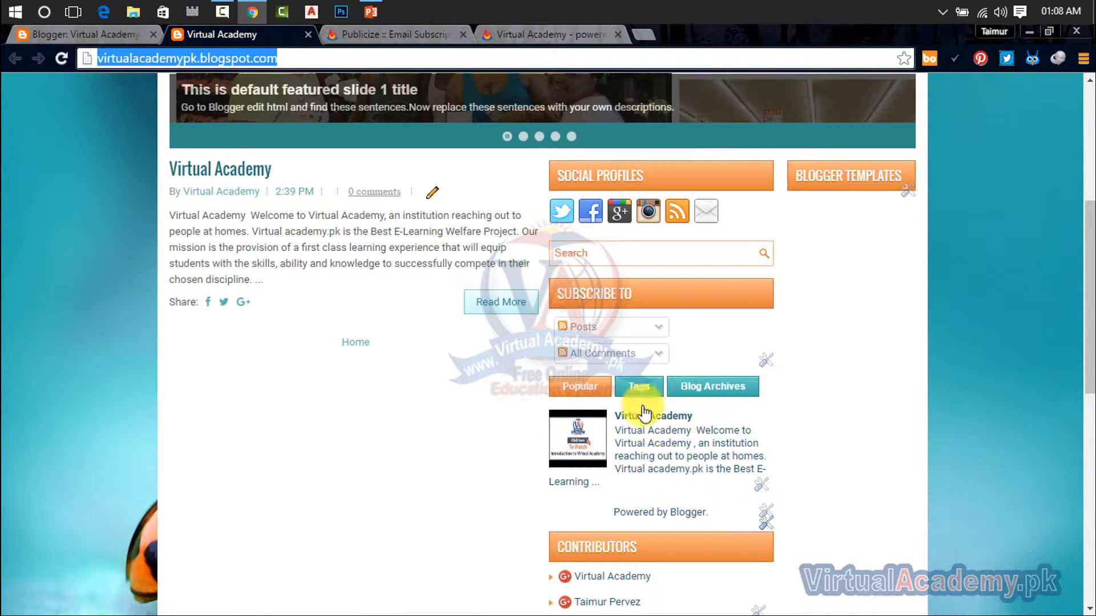
pyautogui.click(62, 59)
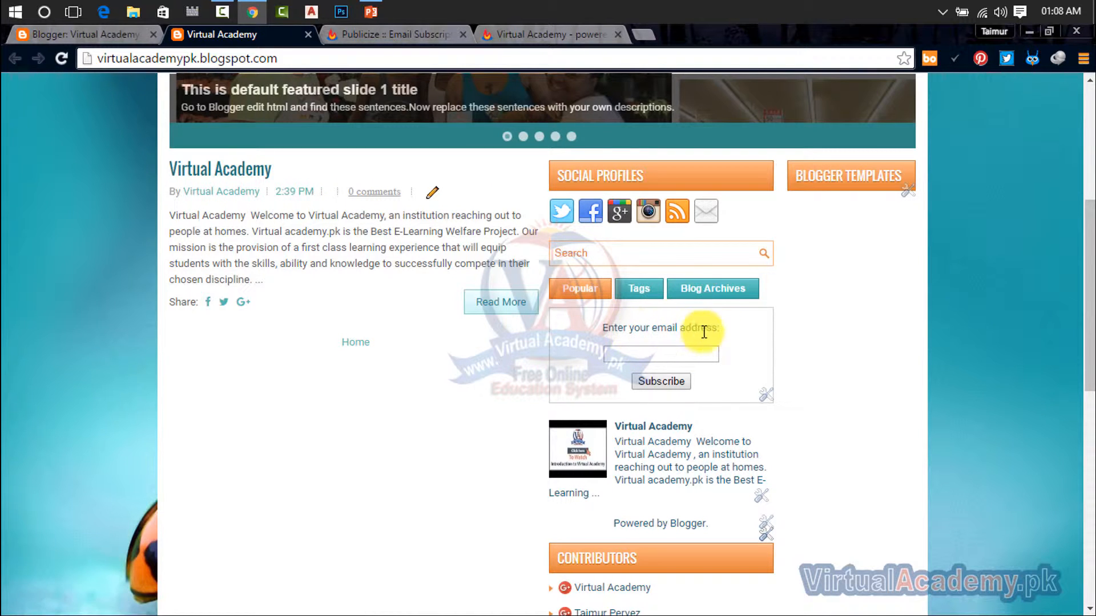
pyautogui.moveTo(737, 338); pyautogui.dragTo(616, 334)
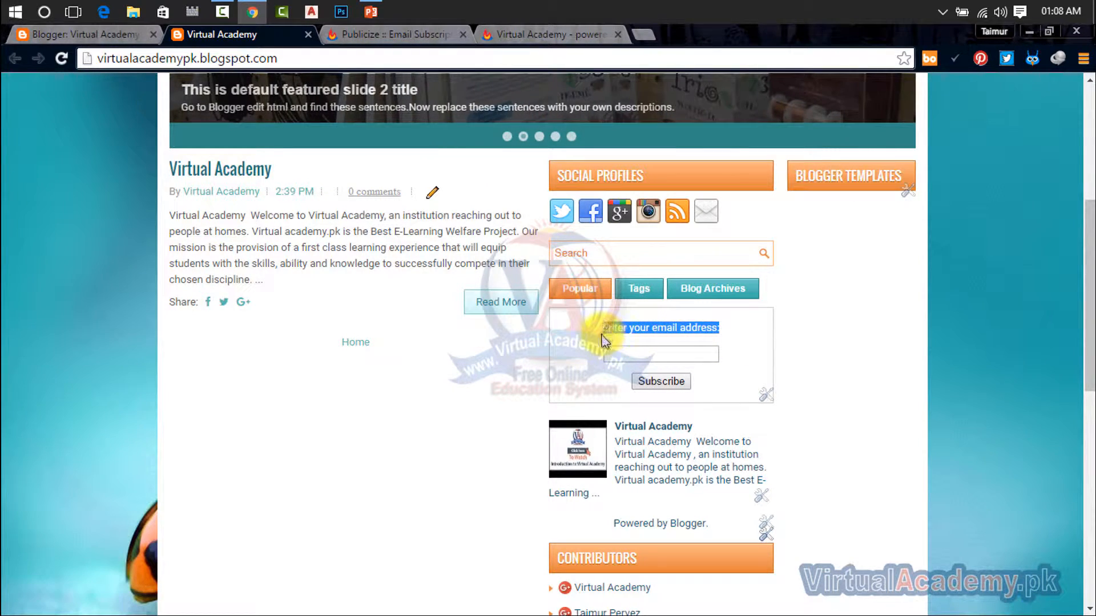
pyautogui.click(617, 351)
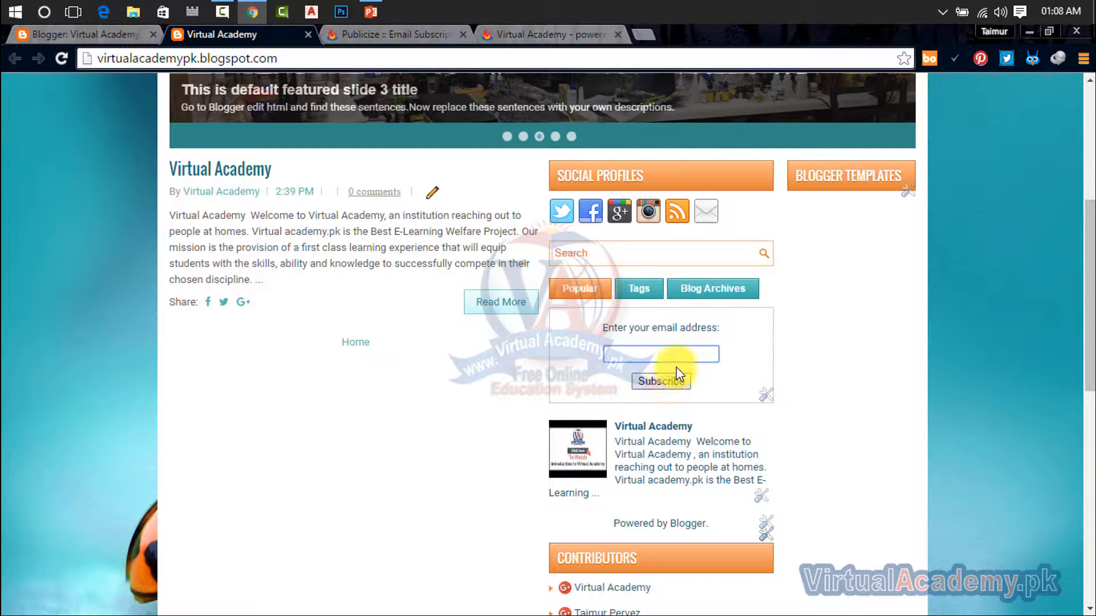
pyautogui.scroll(6, 150, 207)
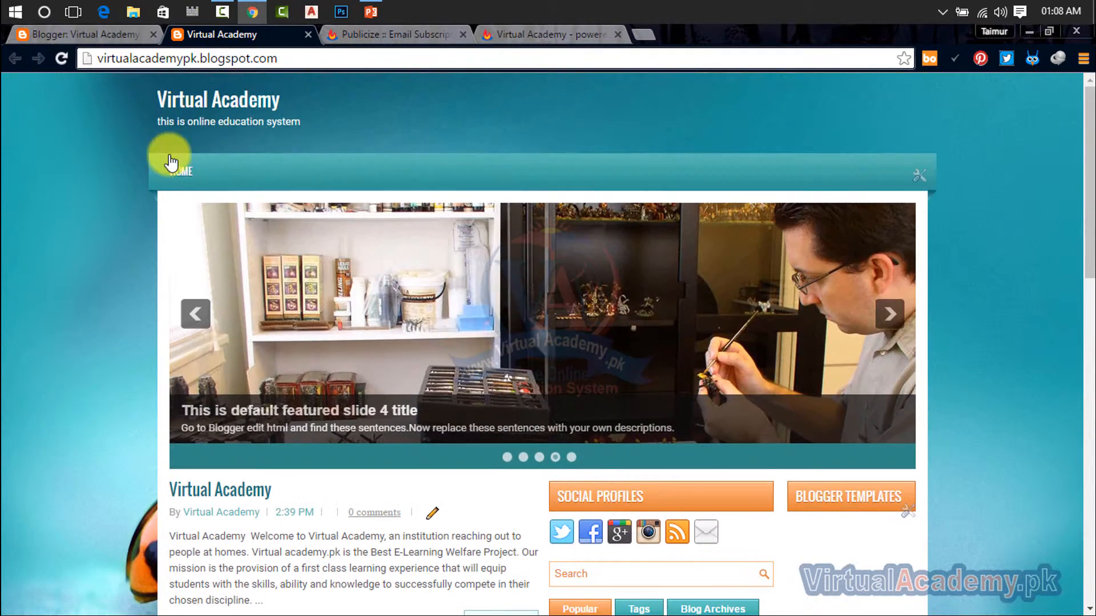
pyautogui.scroll(-3, 944, 379)
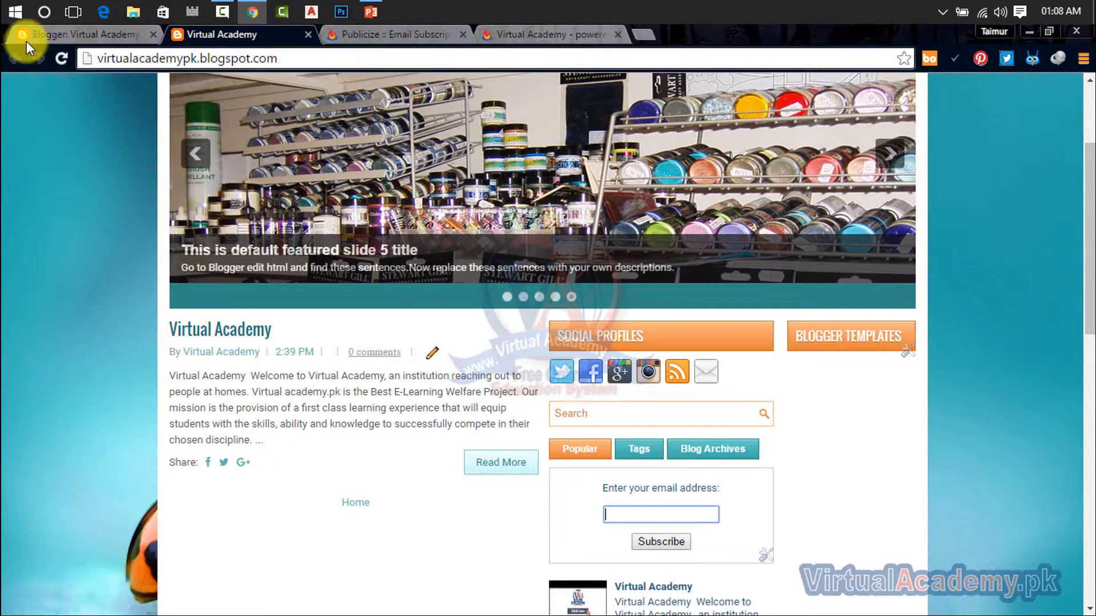
# - Open the blog's Other settings in Blogger and review the Site feed section
pyautogui.click(57, 37)
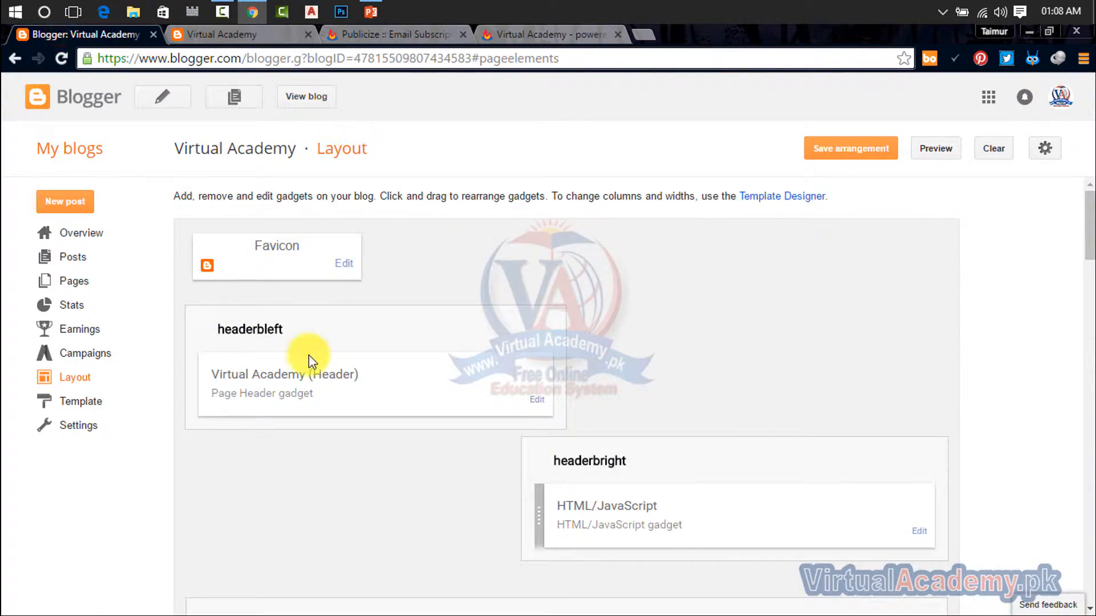
pyautogui.click(100, 427)
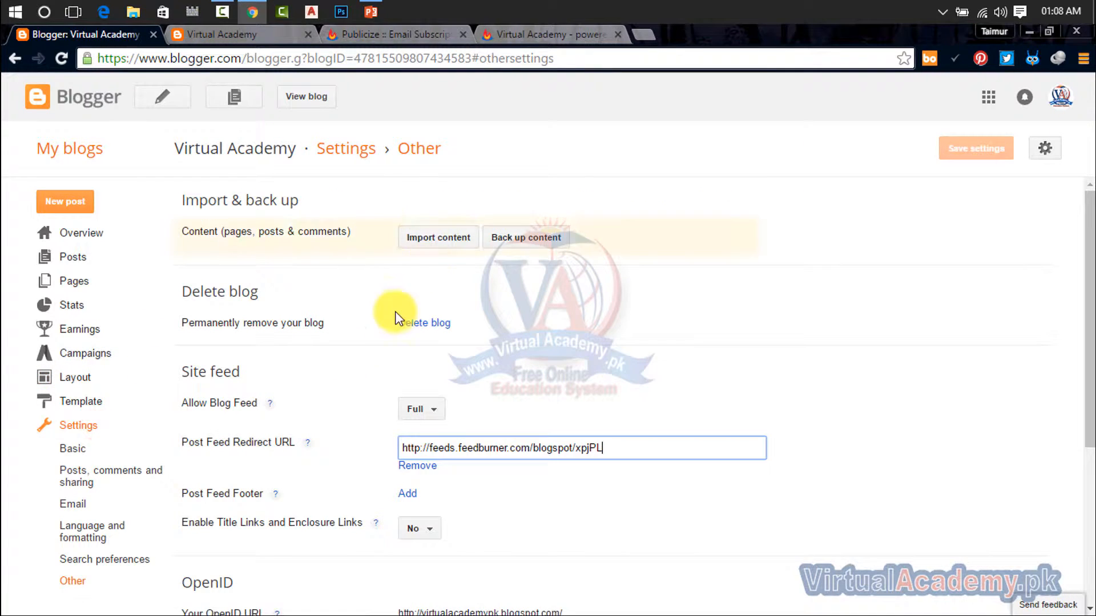
pyautogui.scroll(-3, 294, 381)
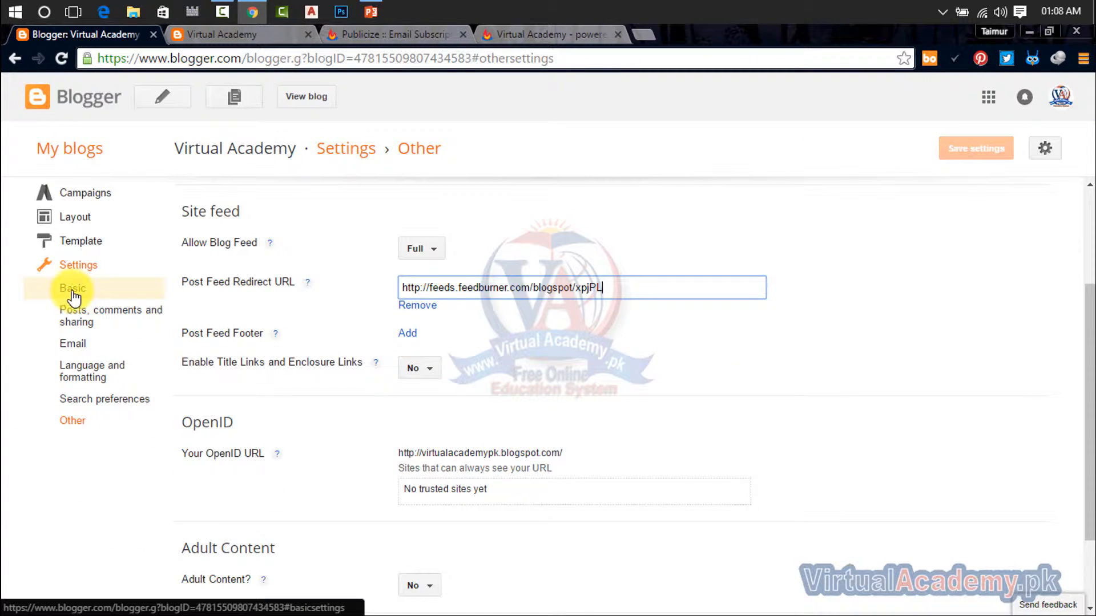
pyautogui.click(91, 426)
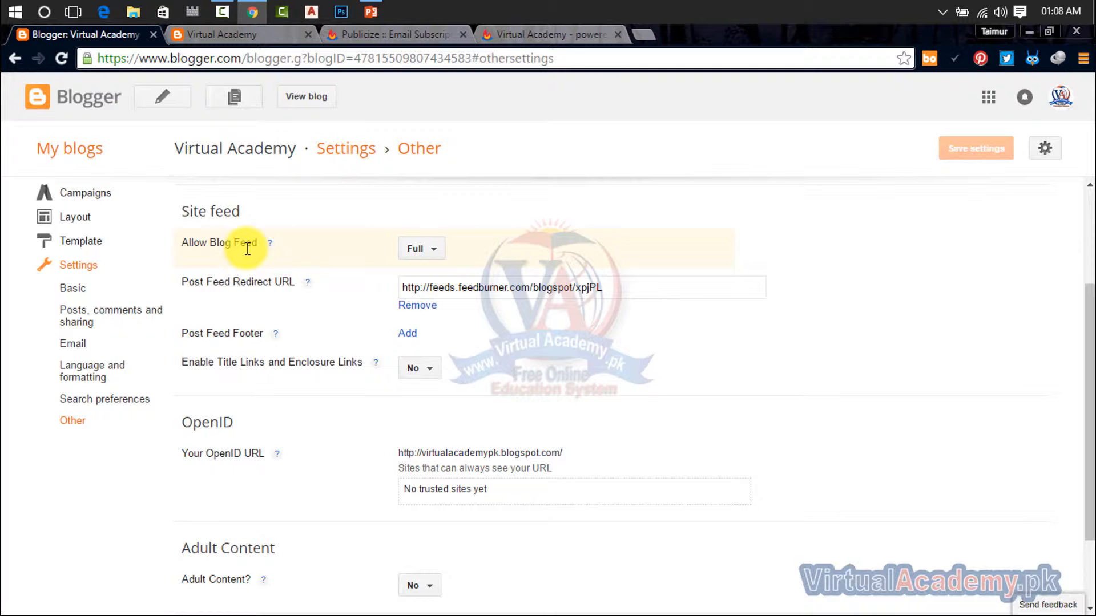
# - Return to the Virtual Academy blog page and view the subscription form's email address field
pyautogui.click(230, 36)
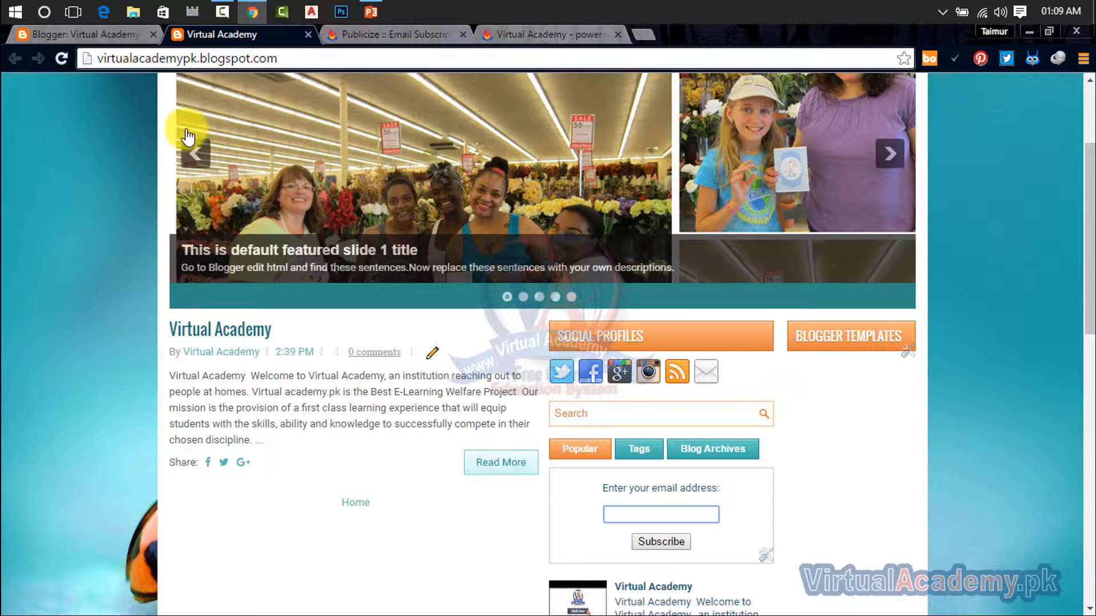
pyautogui.scroll(2, 1043, 392)
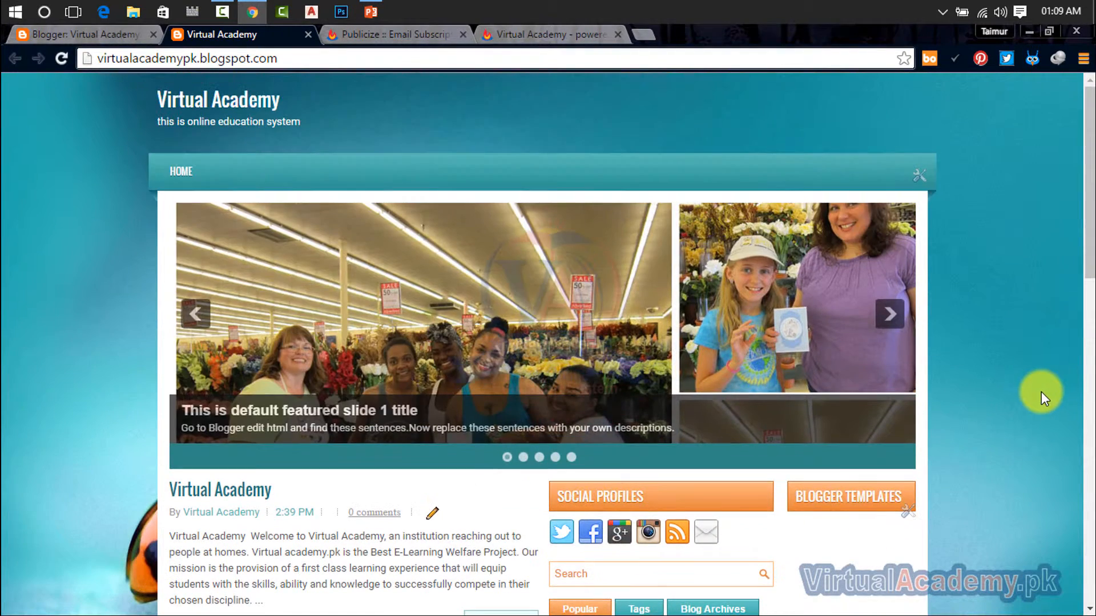
pyautogui.scroll(-3, 967, 423)
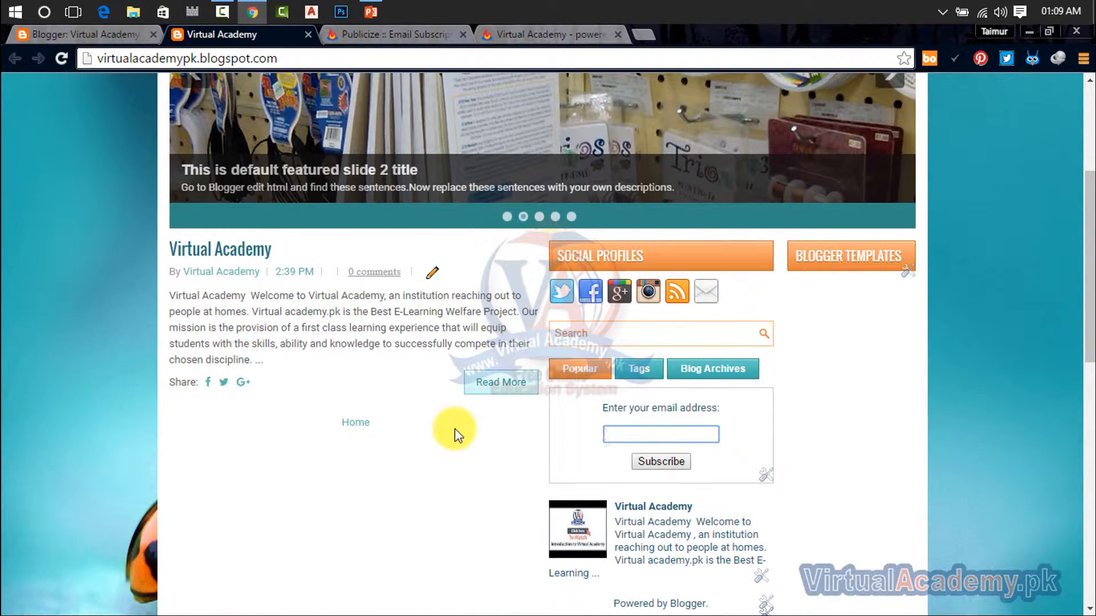
pyautogui.click(655, 433)
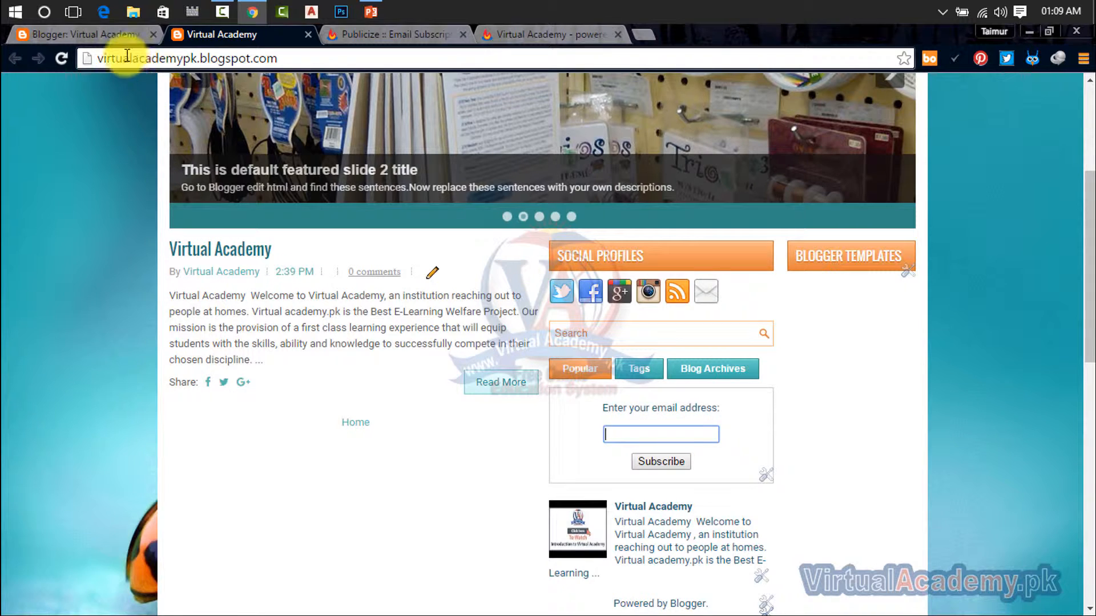
# - Return to the blog's Other settings in Blogger and set Allow Blog Feed to Short
pyautogui.click(118, 38)
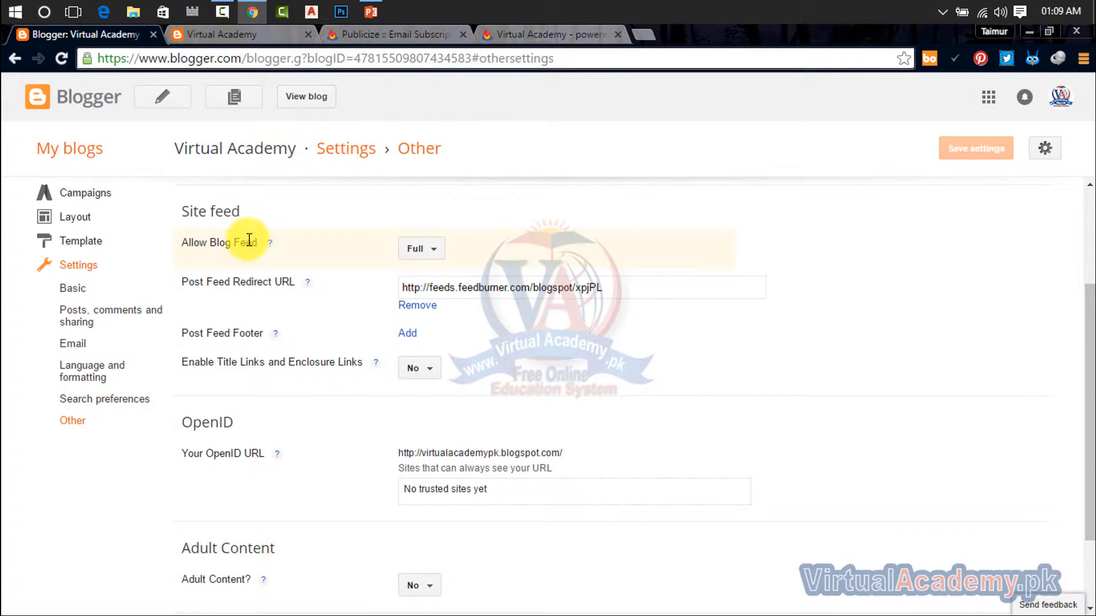
pyautogui.click(434, 253)
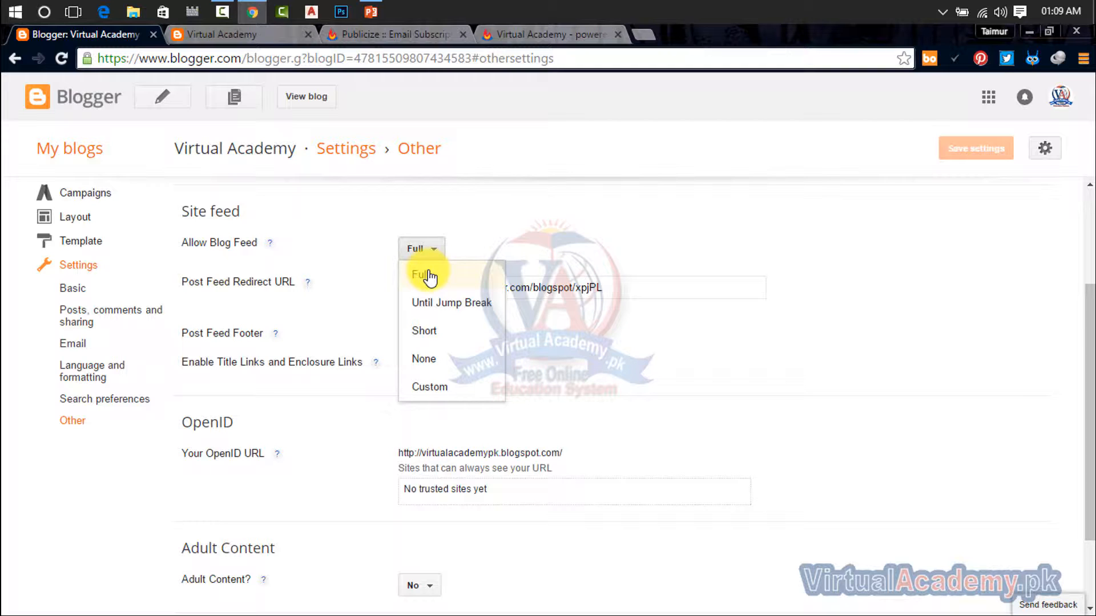
pyautogui.click(434, 330)
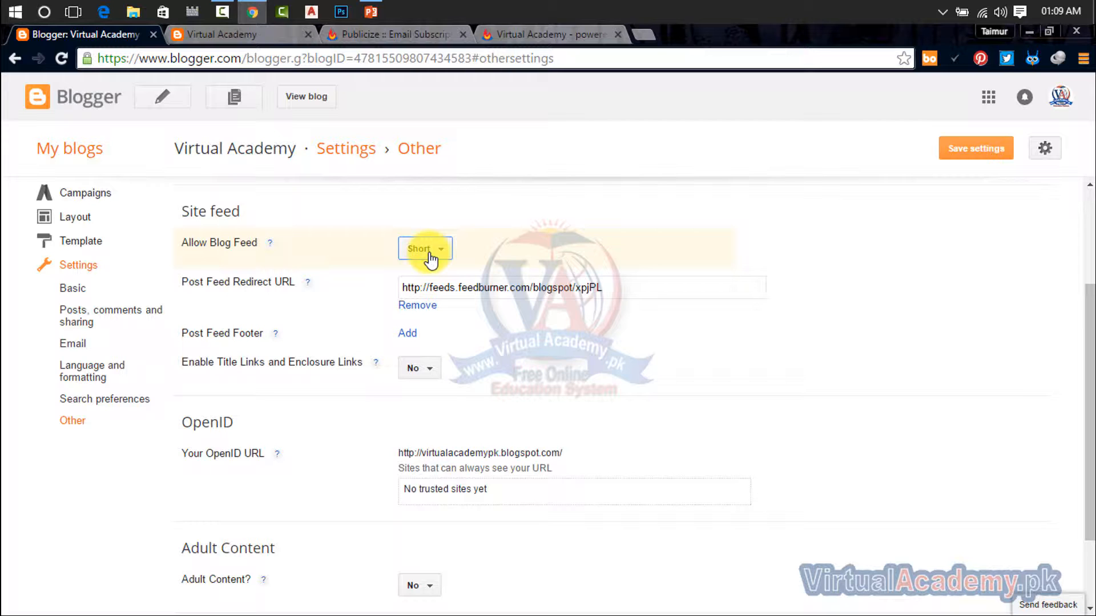
pyautogui.click(430, 260)
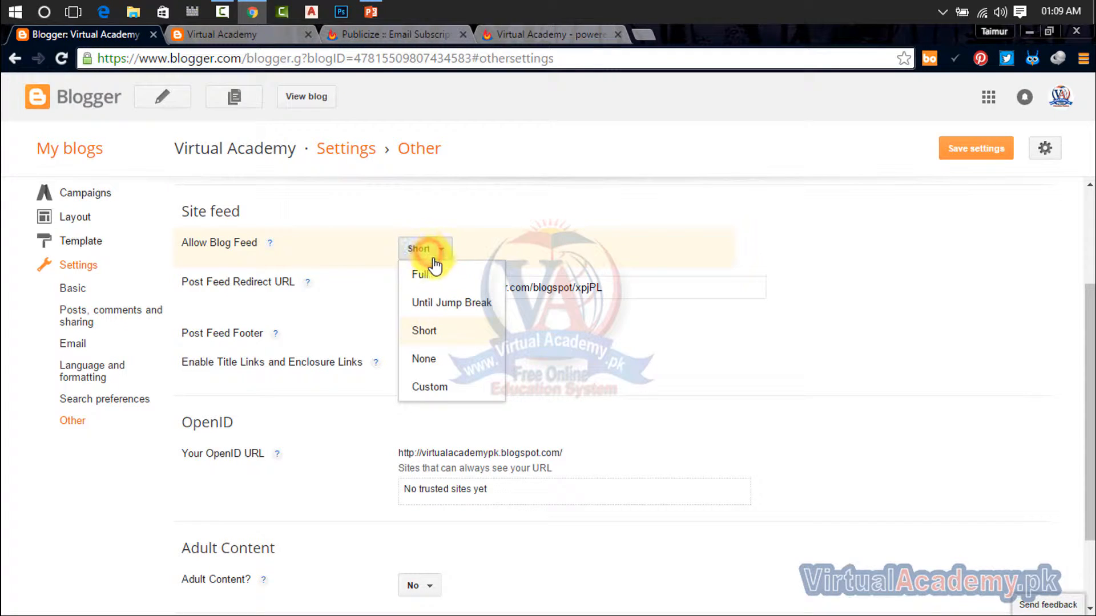
pyautogui.click(427, 273)
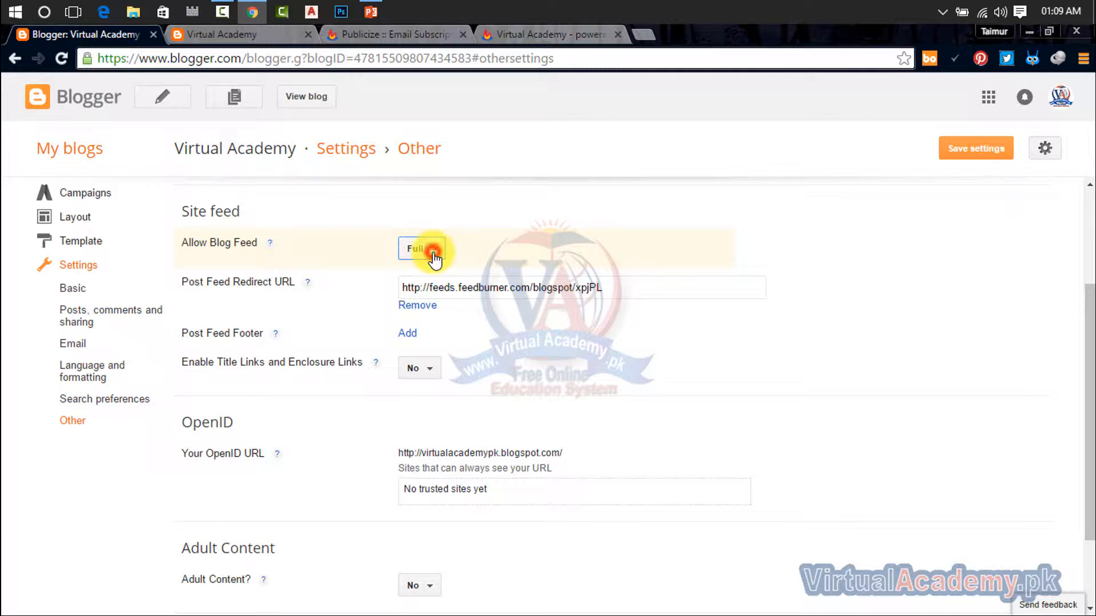
pyautogui.click(434, 250)
pyautogui.click(430, 329)
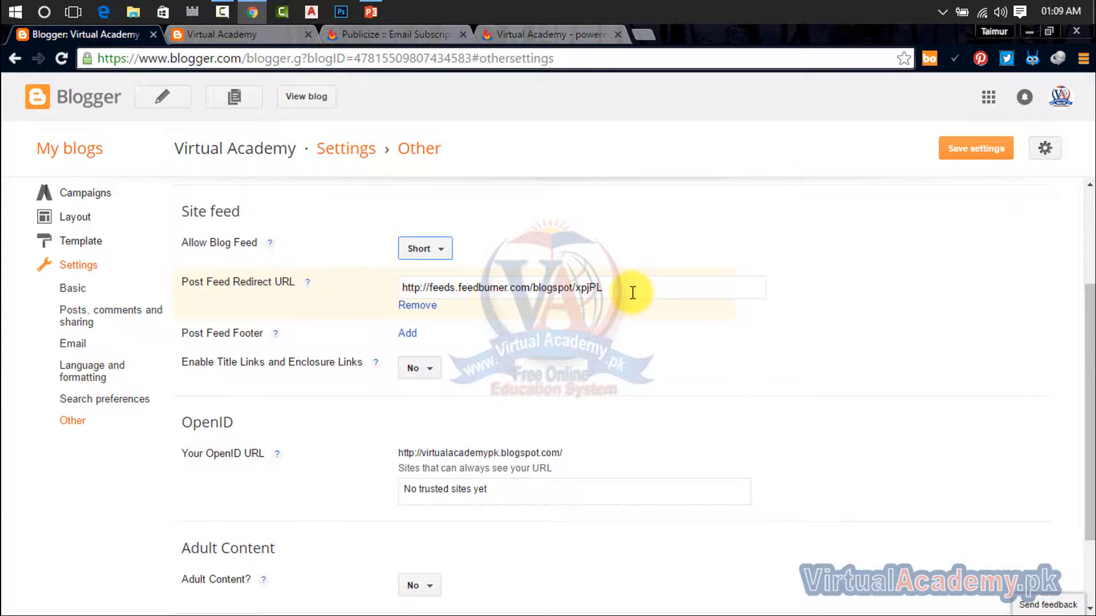
# - Examine the Post Feed Redirect URL in the Site feed section
pyautogui.moveTo(632, 293); pyautogui.dragTo(286, 294)
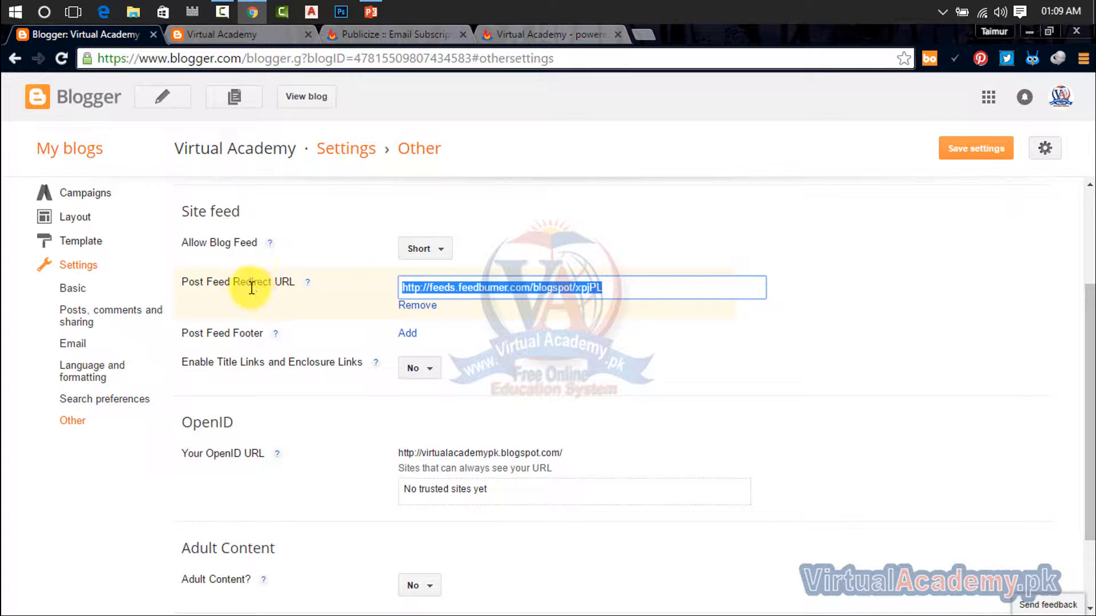
pyautogui.click(617, 290)
pyautogui.moveTo(617, 289); pyautogui.dragTo(404, 294)
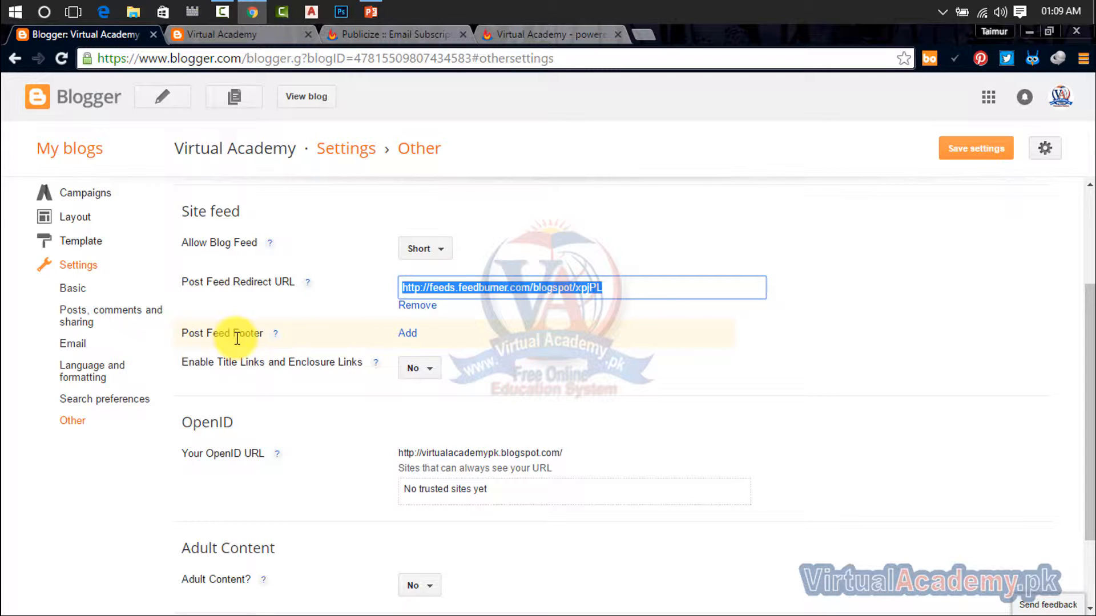
# - Add a Post Feed Footer with the text "for complete training please visit my website"
pyautogui.click(408, 334)
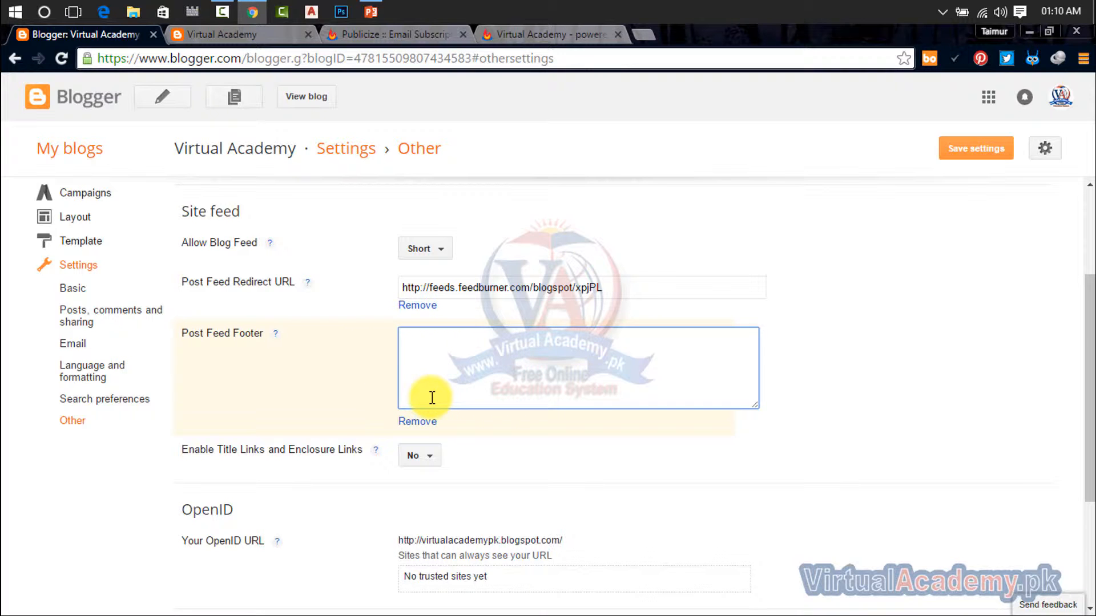
pyautogui.write('for compler')
pyautogui.press('BackSpace')
pyautogui.press('BackSpace')
pyautogui.write('te trainig')
pyautogui.press('BackSpace')
pyautogui.press('BackSpace')
pyautogui.write('ining')
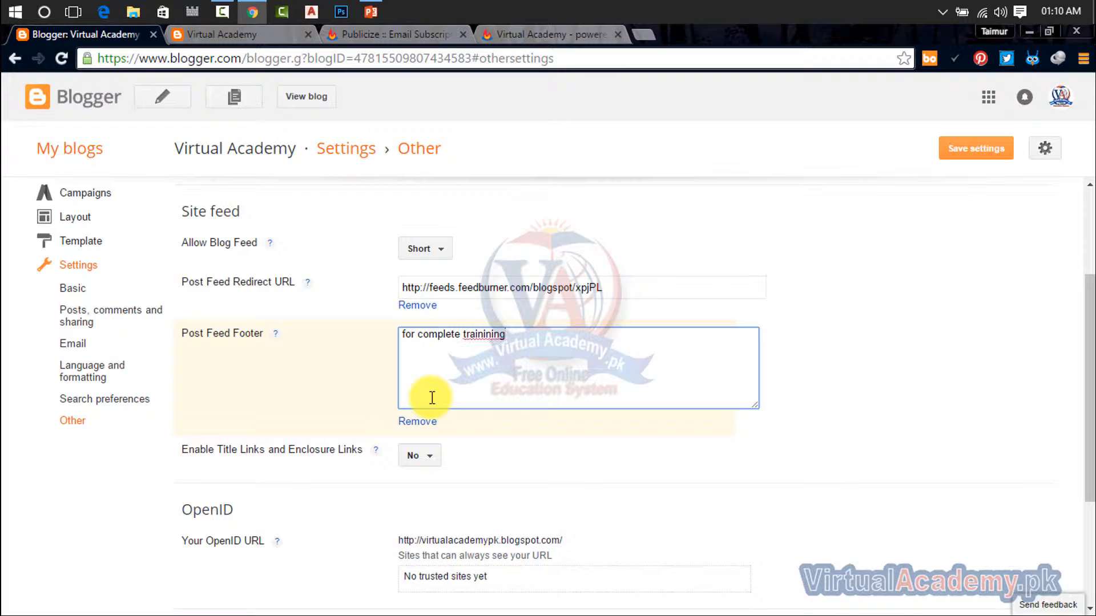
pyautogui.press('BackSpace')
pyautogui.press('BackSpace')
pyautogui.press('BackSpace')
pyautogui.press('BackSpace')
pyautogui.press('BackSpace')
pyautogui.write('ing please visit my website')
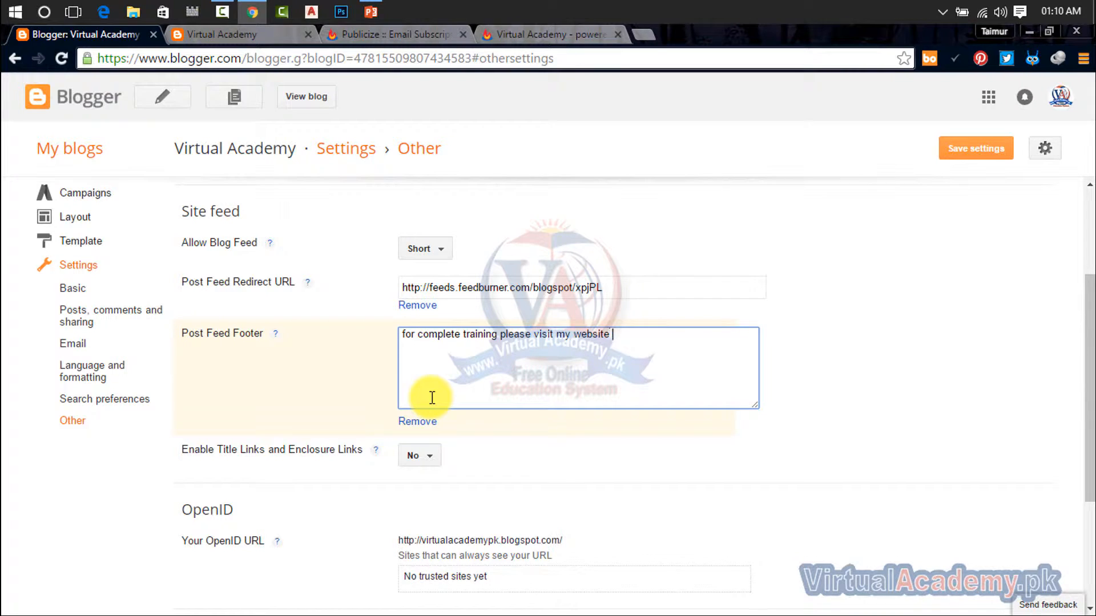
pyautogui.click(650, 37)
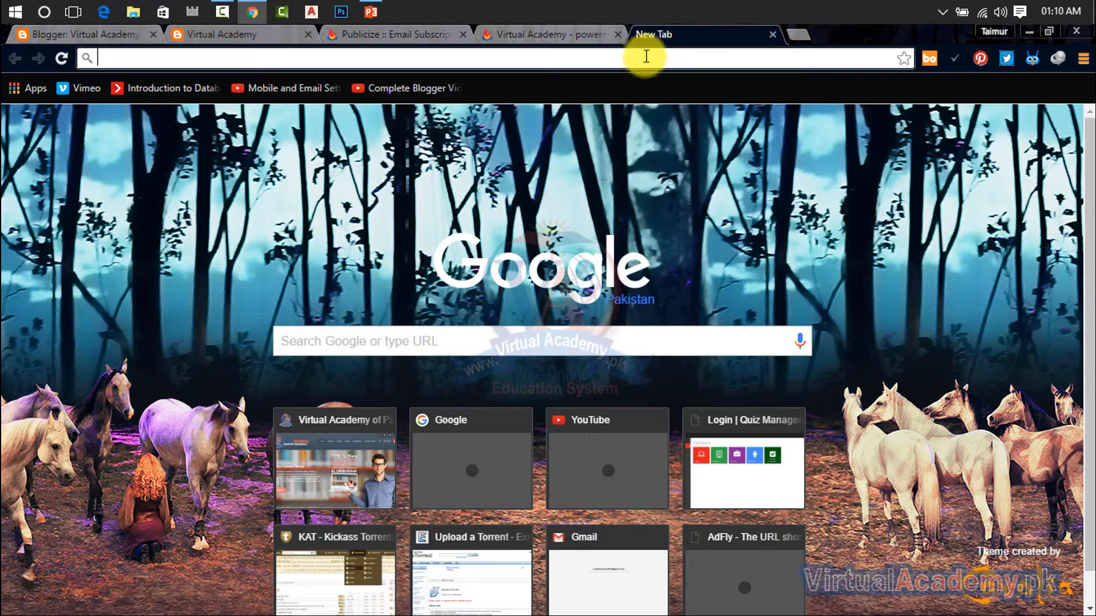
pyautogui.write('virtualacademy.pk')
pyautogui.press('Return')
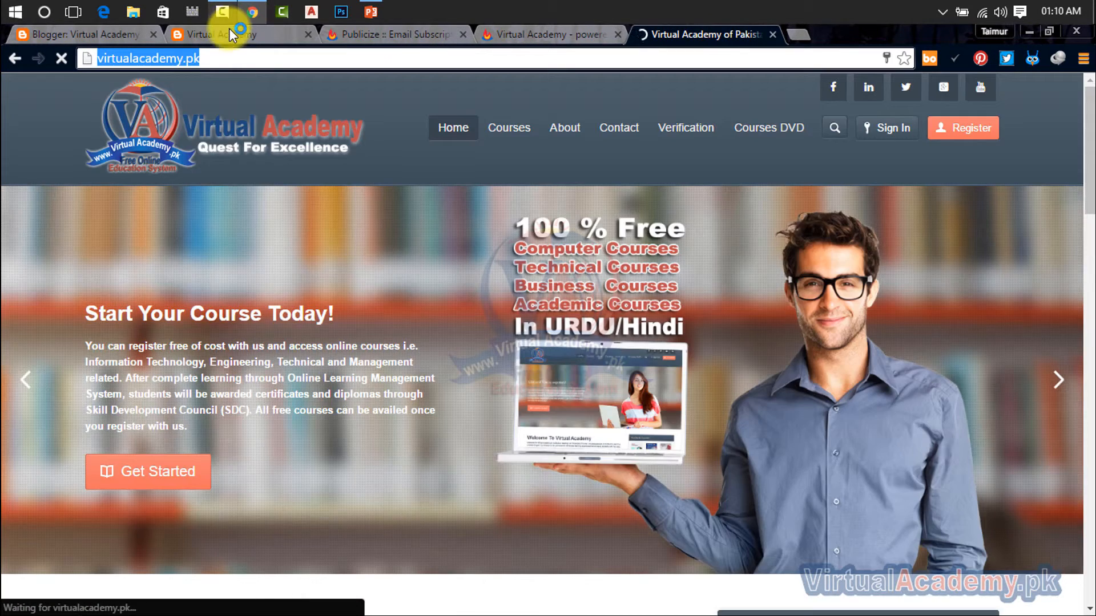
pyautogui.click(228, 31)
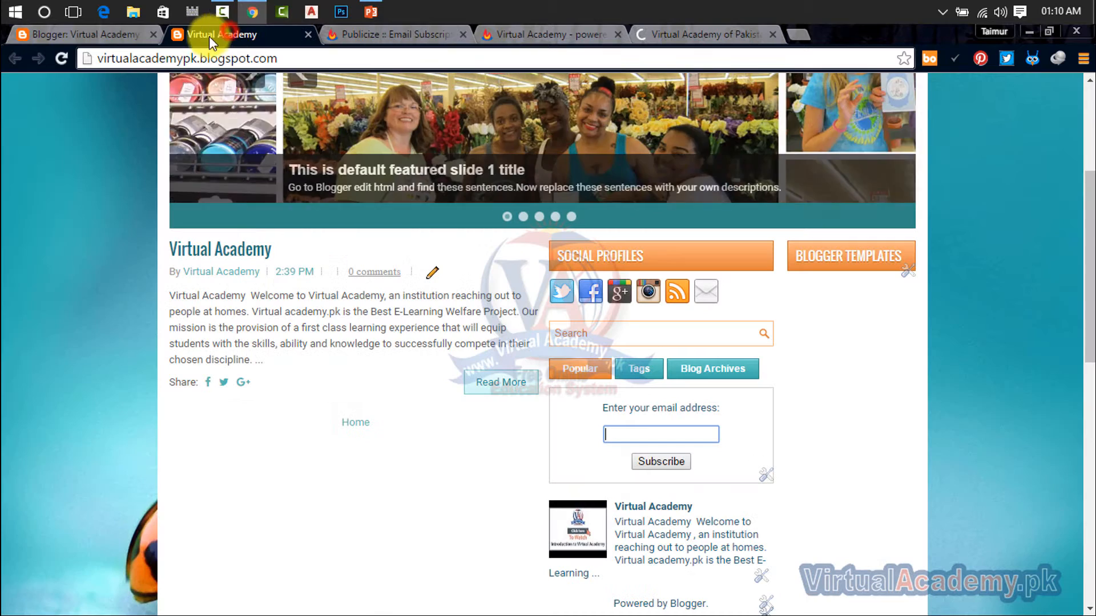
pyautogui.click(139, 40)
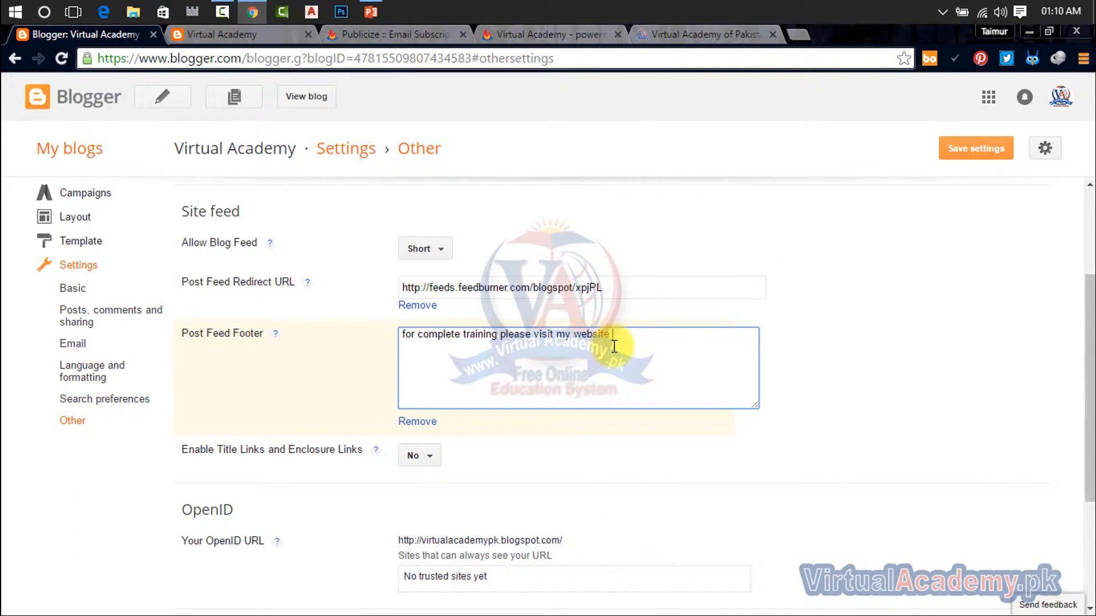
pyautogui.write('http://virtualacademy.pk/')
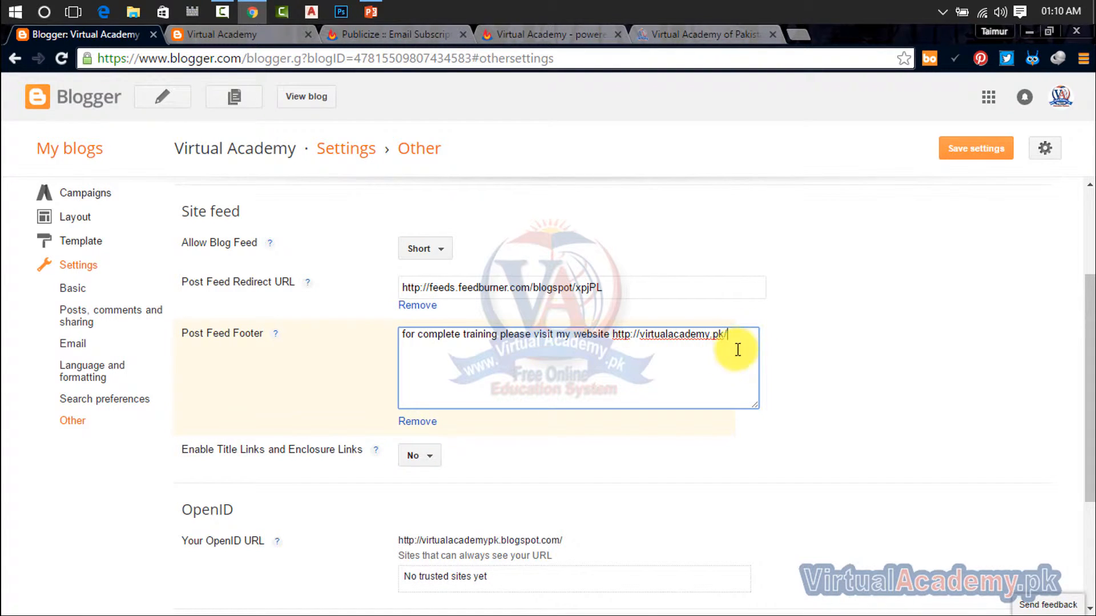
# - Review the complete Post Feed Footer sentence, including the website address
pyautogui.moveTo(734, 335); pyautogui.dragTo(354, 348)
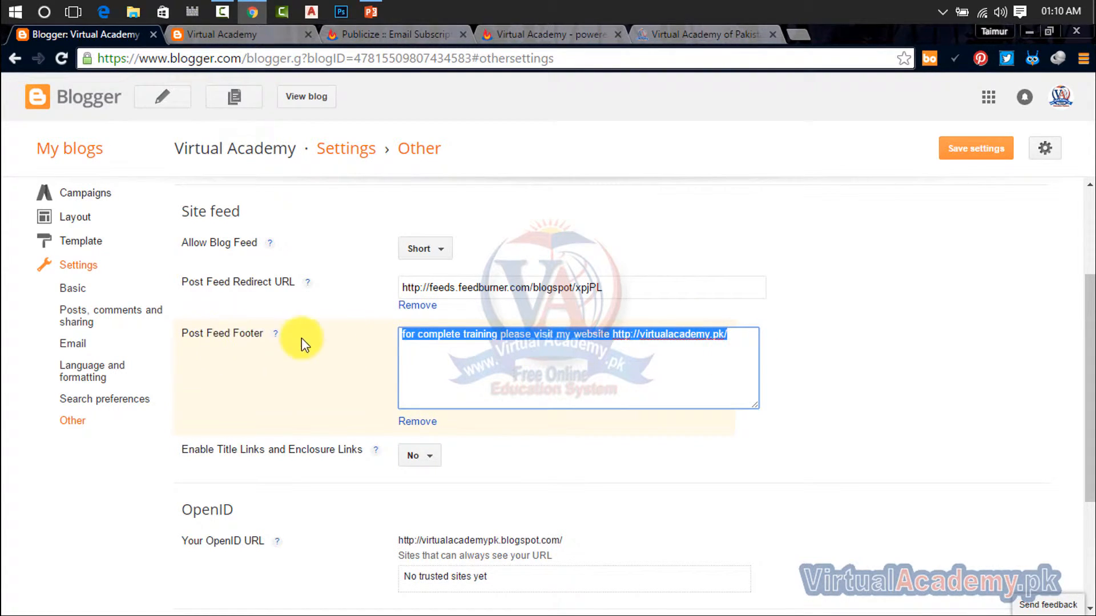
pyautogui.click(736, 331)
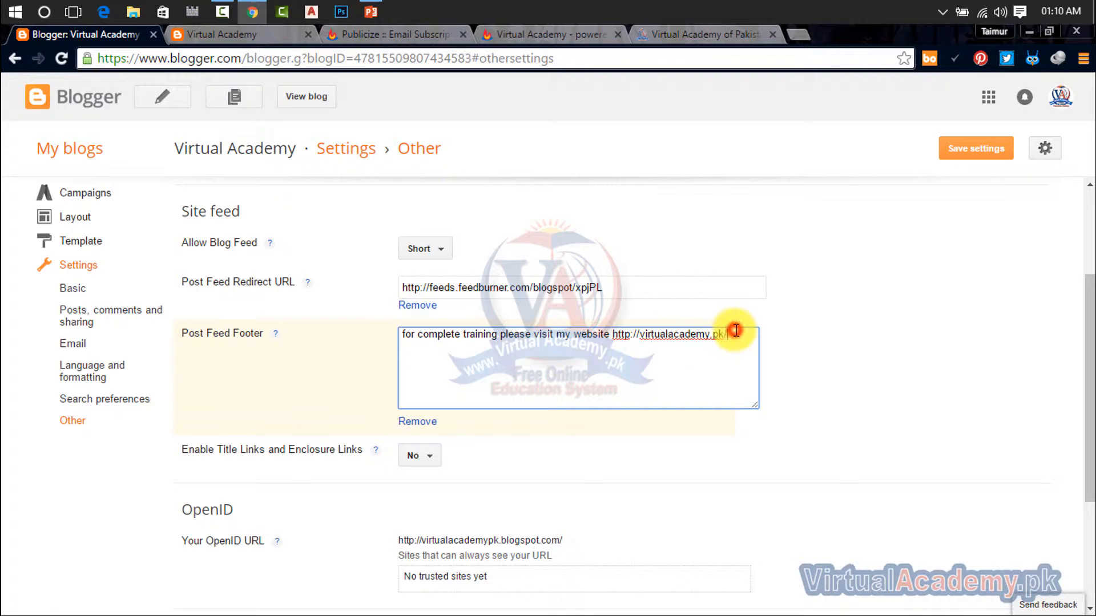
pyautogui.moveTo(736, 331); pyautogui.dragTo(404, 355)
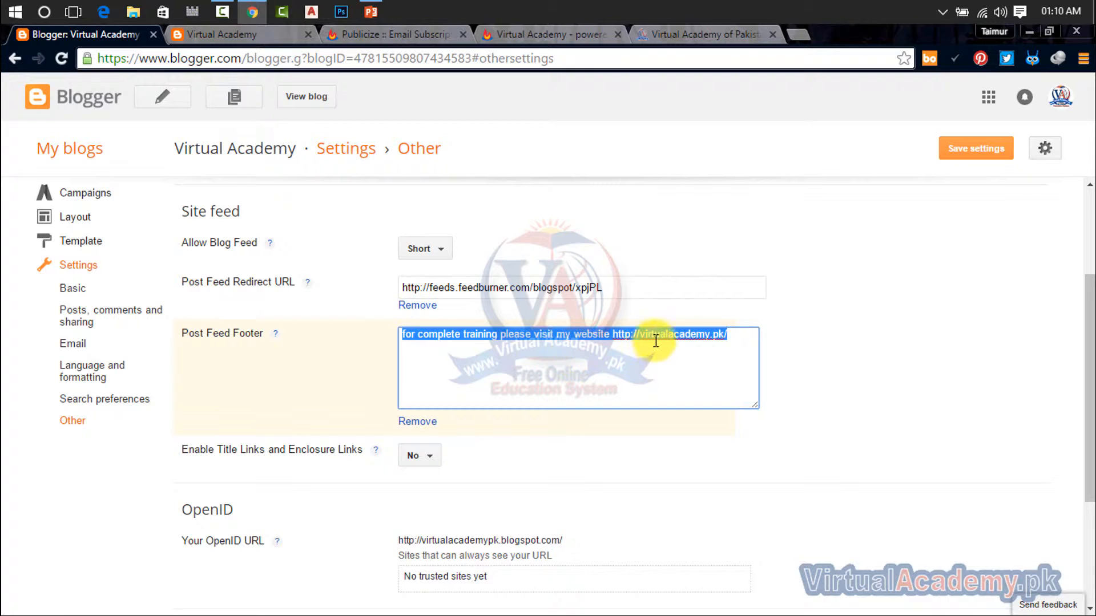
pyautogui.click(819, 353)
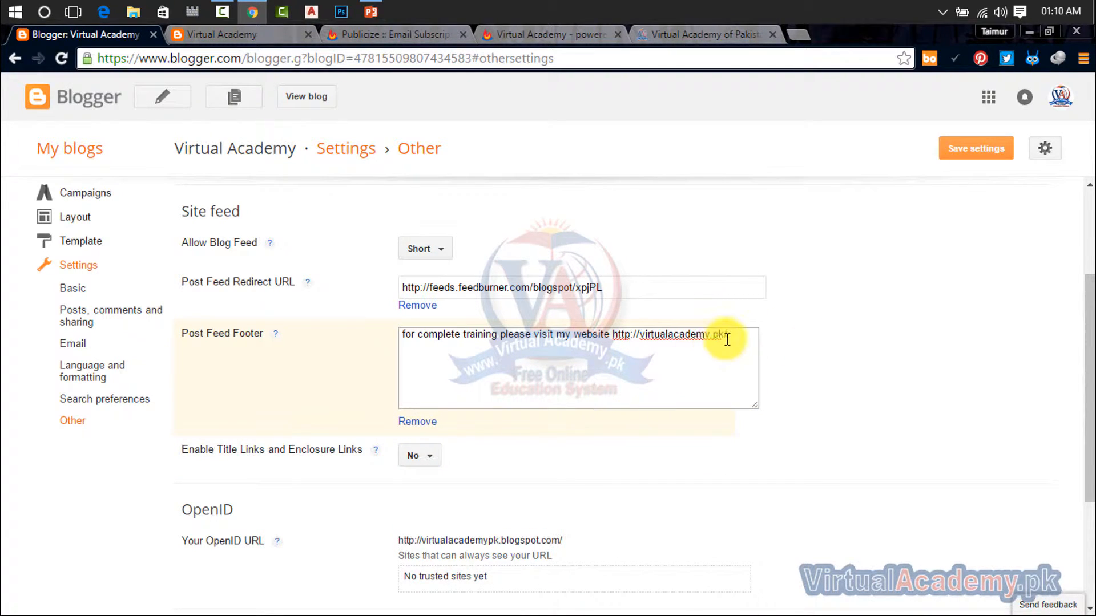
pyautogui.moveTo(729, 335); pyautogui.dragTo(399, 335)
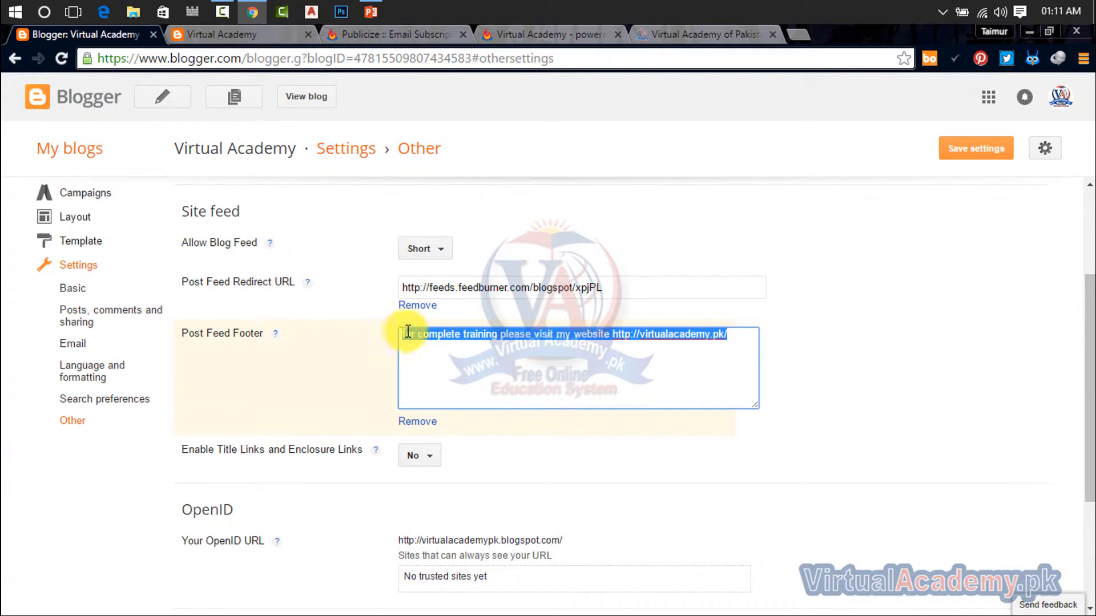
pyautogui.click(818, 349)
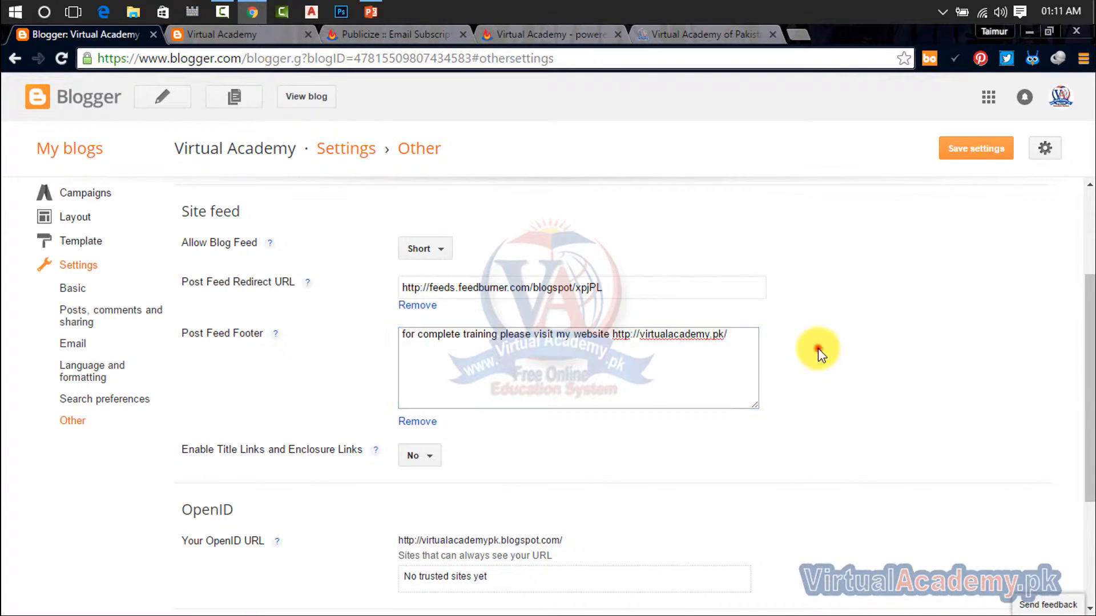
# - Capitalize the first word of the post feed footer so it reads "For"
pyautogui.click(403, 331)
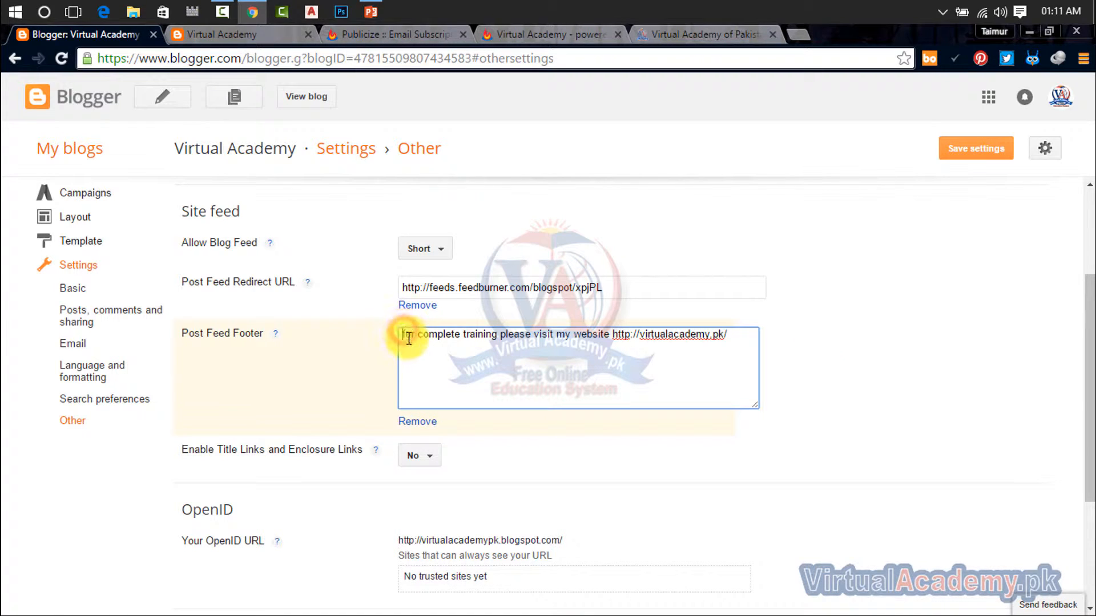
pyautogui.click(404, 335)
pyautogui.press('Delete')
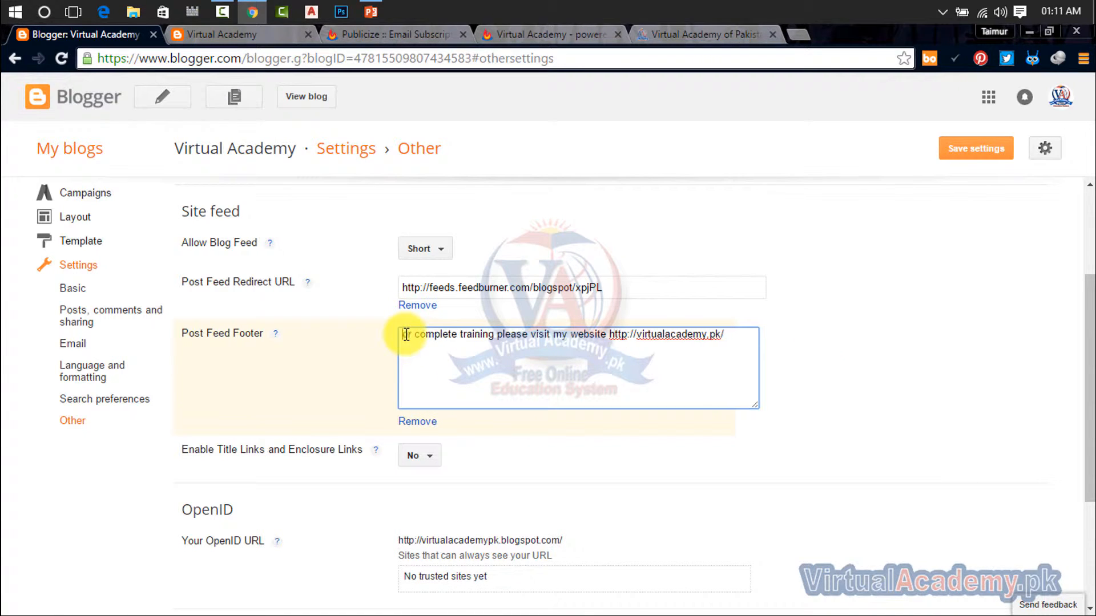
pyautogui.write('F')
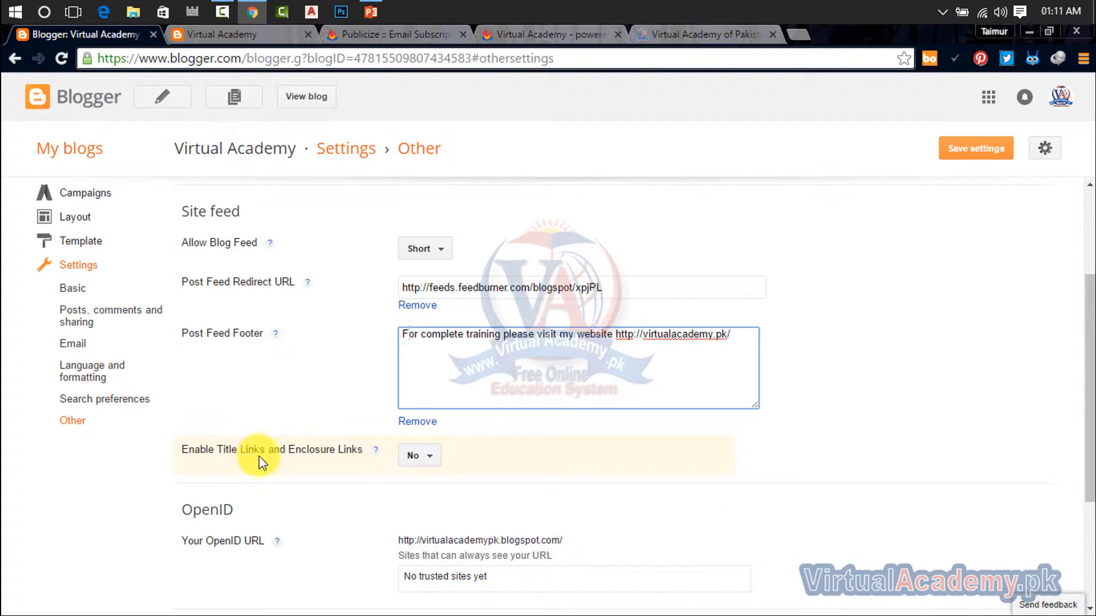
# - Choose No for Enable Title Links and Enclosure Links and try to save the settings
pyautogui.click(418, 456)
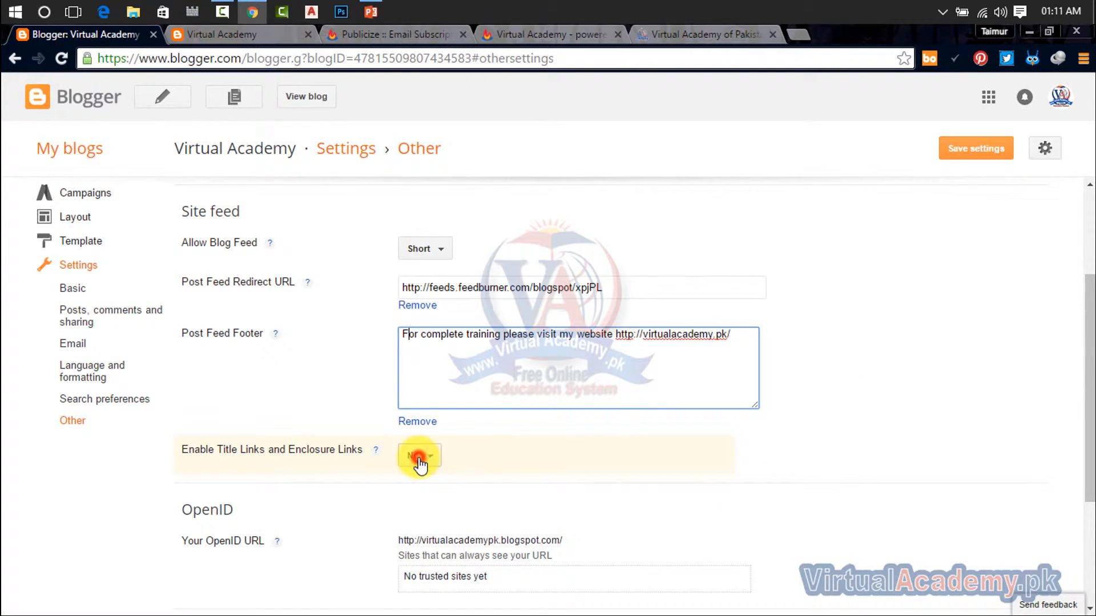
pyautogui.click(418, 509)
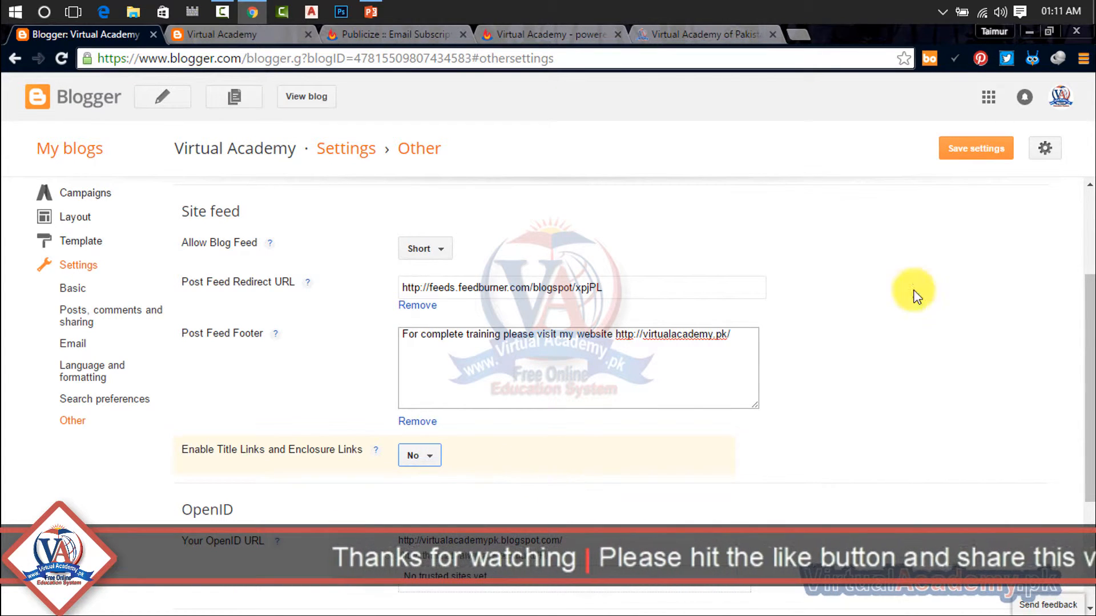
pyautogui.click(970, 150)
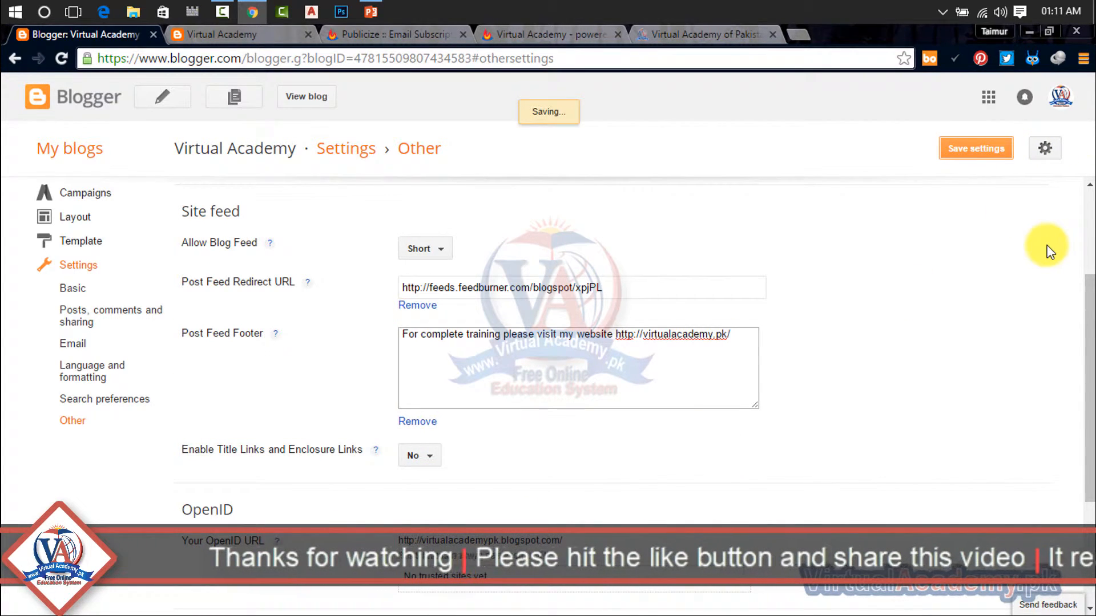
# - Reload the blog page and close every browser tab except the Blogger settings
pyautogui.click(288, 34)
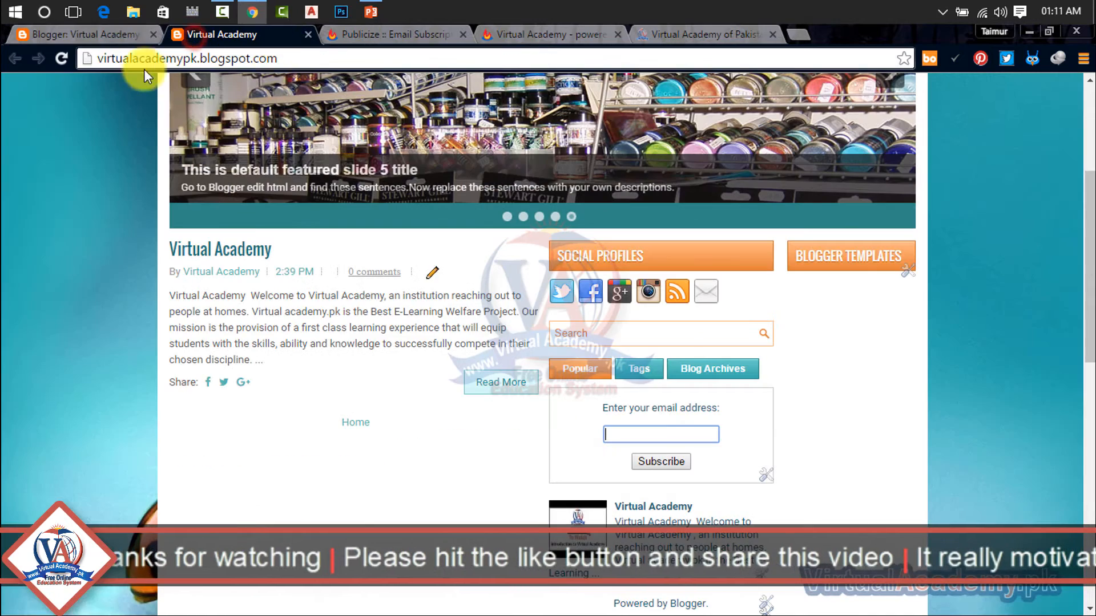
pyautogui.click(63, 57)
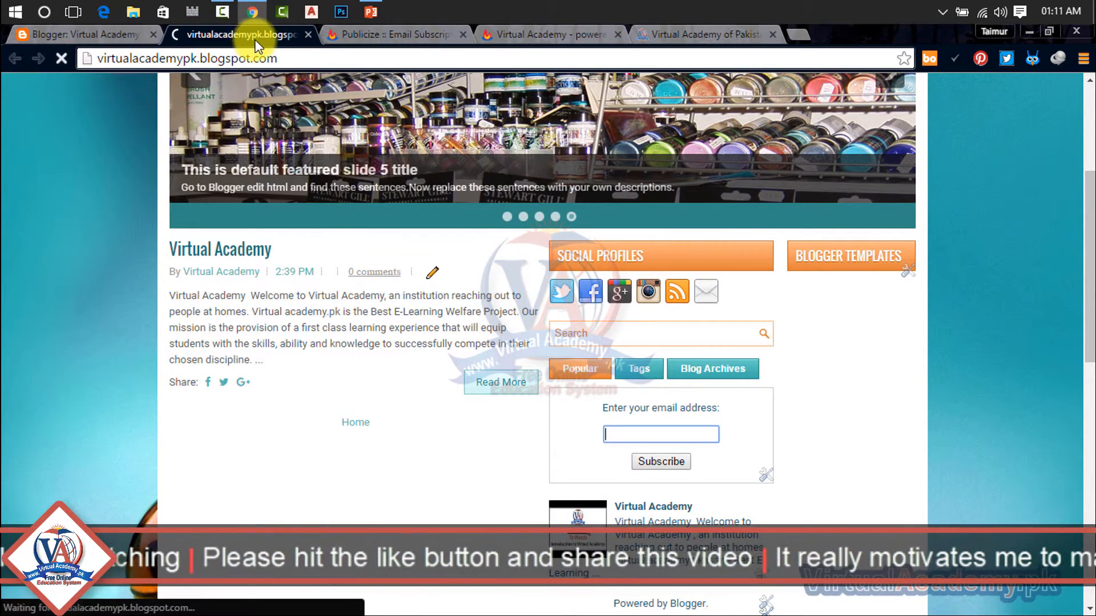
pyautogui.click(308, 34)
pyautogui.click(308, 35)
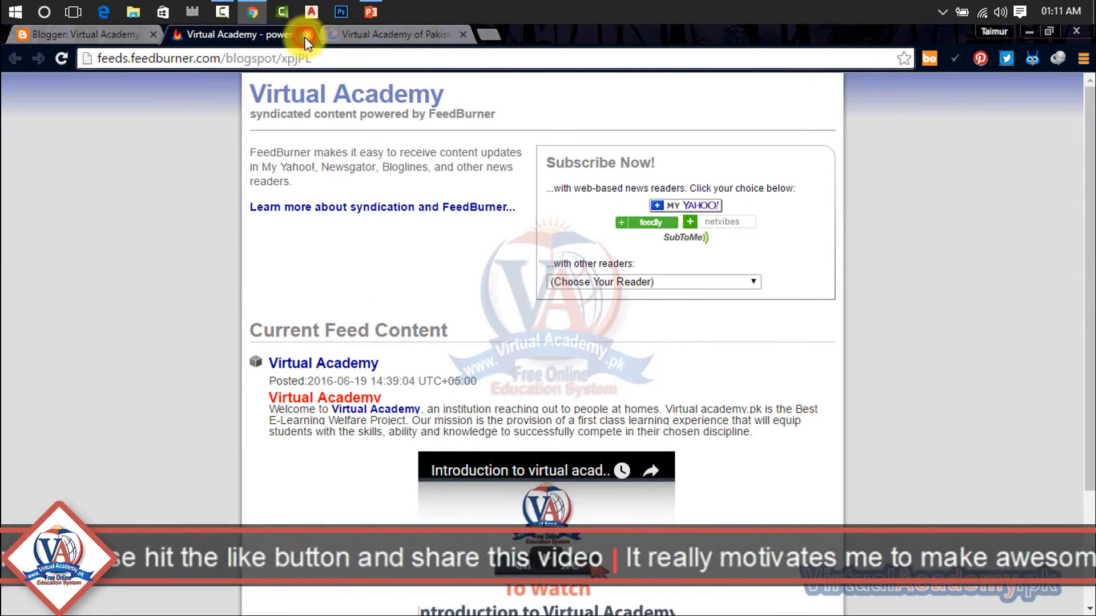
pyautogui.click(307, 36)
pyautogui.click(306, 35)
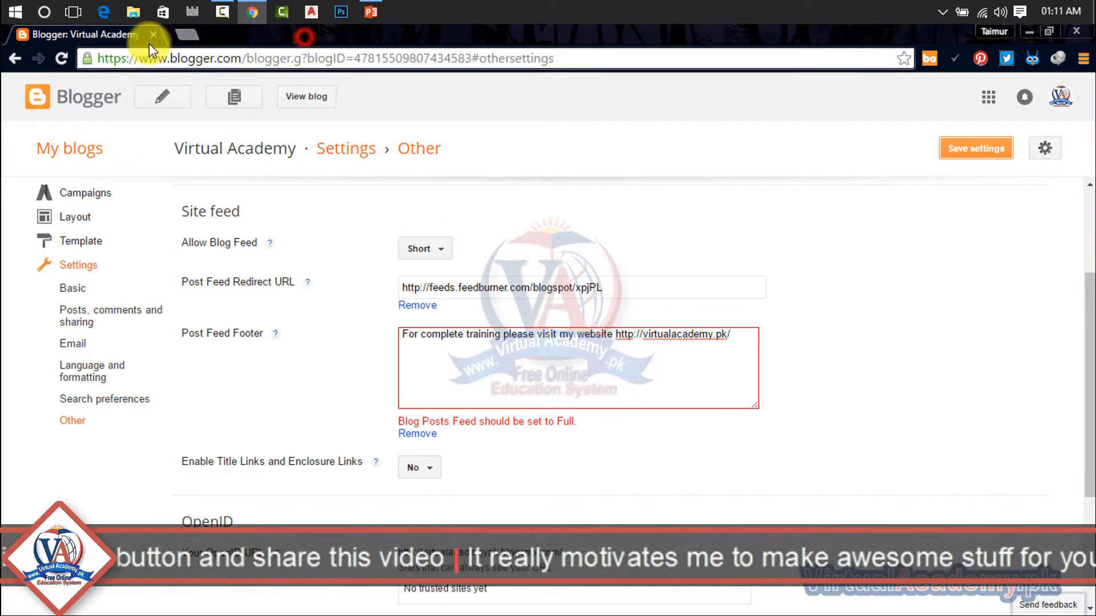
# - View the Virtual Academy blog and open its RSS feed from the Social Profiles section
pyautogui.click(297, 92)
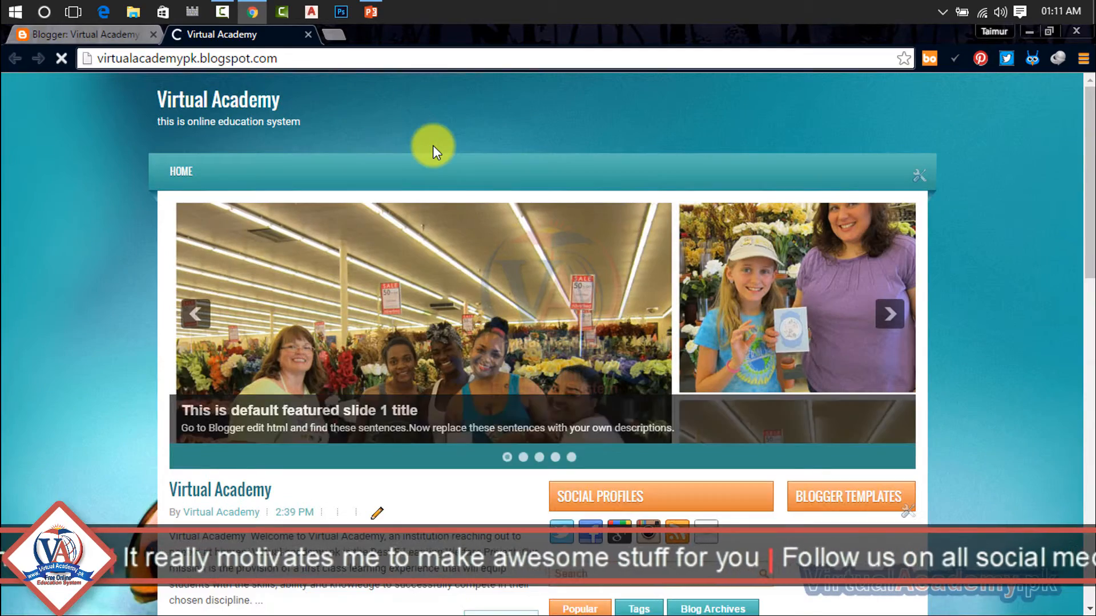
pyautogui.scroll(-5, 728, 418)
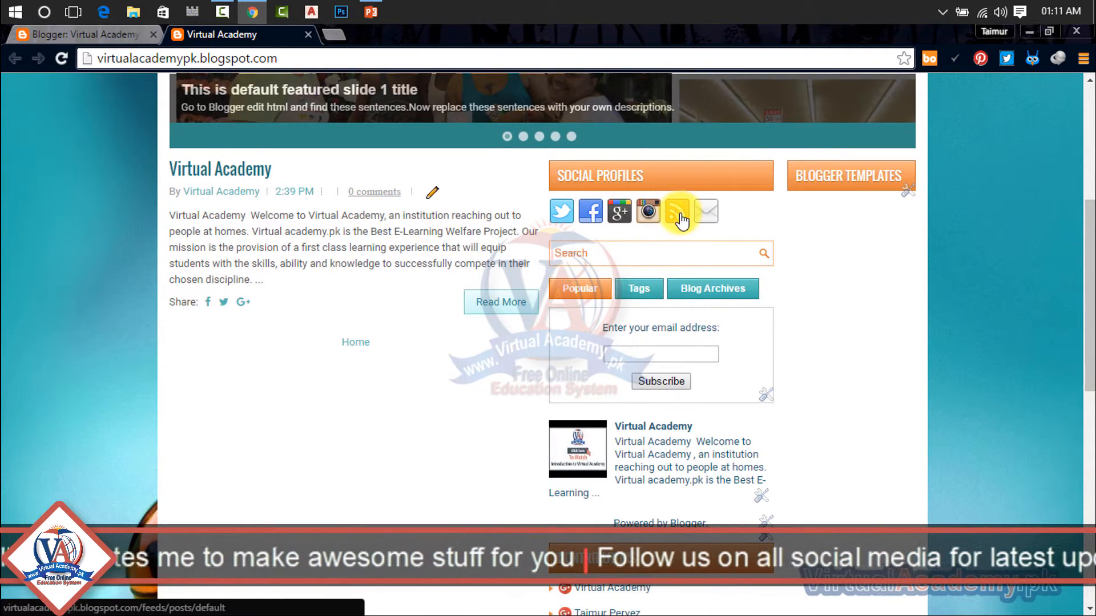
pyautogui.click(678, 216)
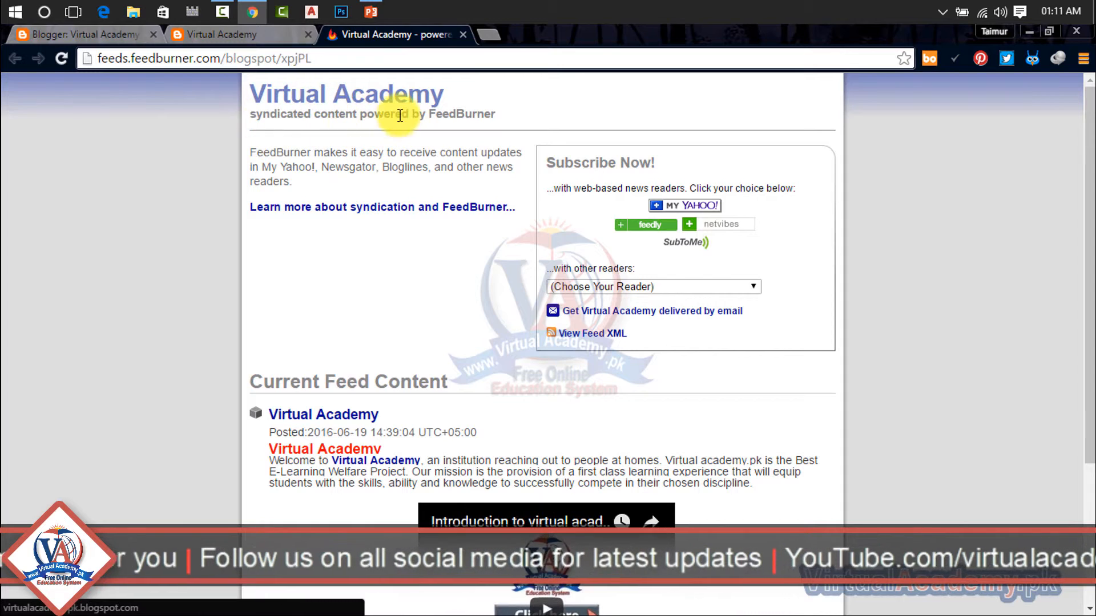
# - Close the feed page, reopen the blog's RSS feed from the Social Profiles section and look through its content
pyautogui.click(463, 35)
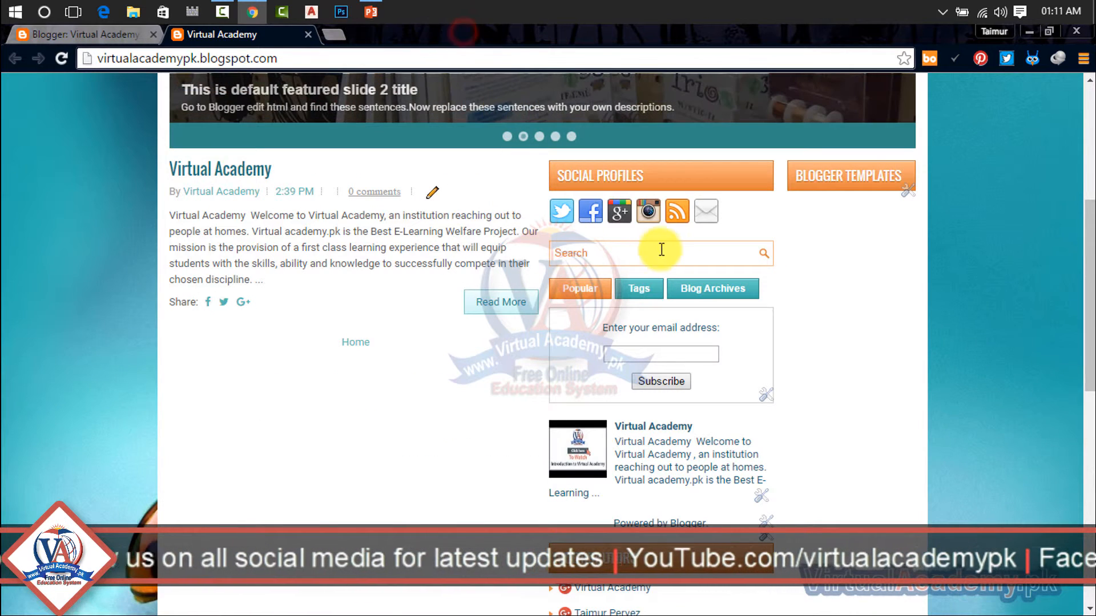
pyautogui.click(678, 216)
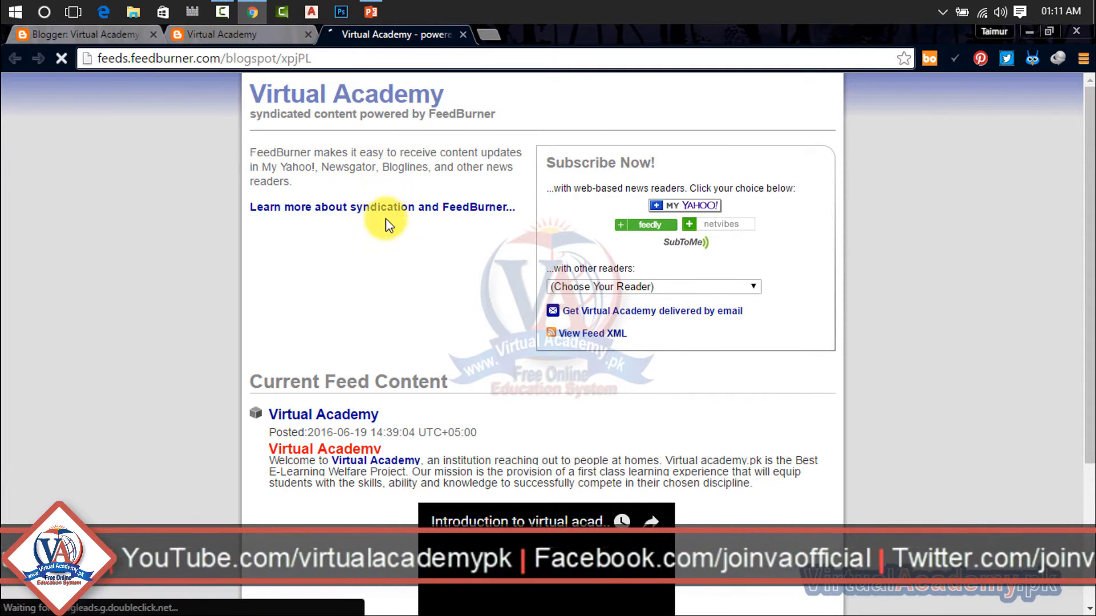
pyautogui.scroll(-4, 388, 225)
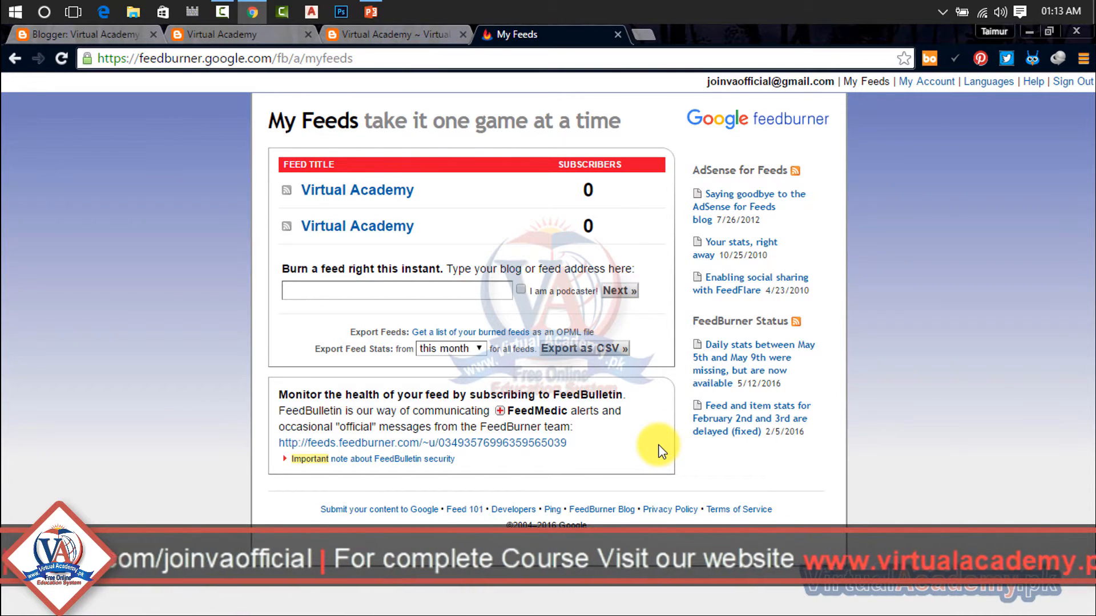
# - Close the FeedBurner My Feeds page and return to the Virtual Academy blog post, leaving no blank tab open
pyautogui.click(618, 35)
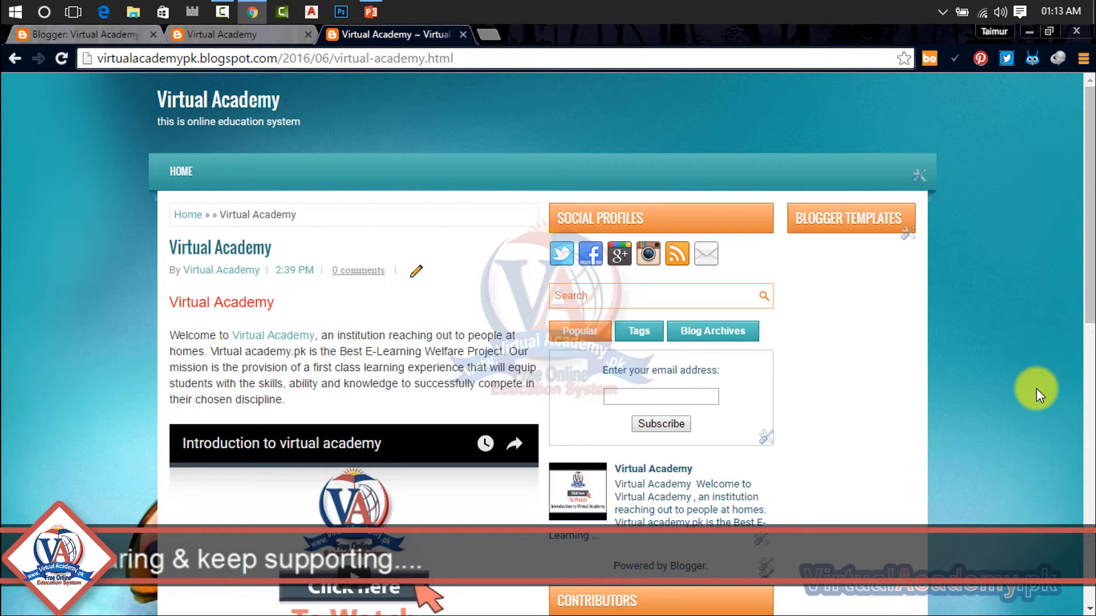
pyautogui.click(488, 36)
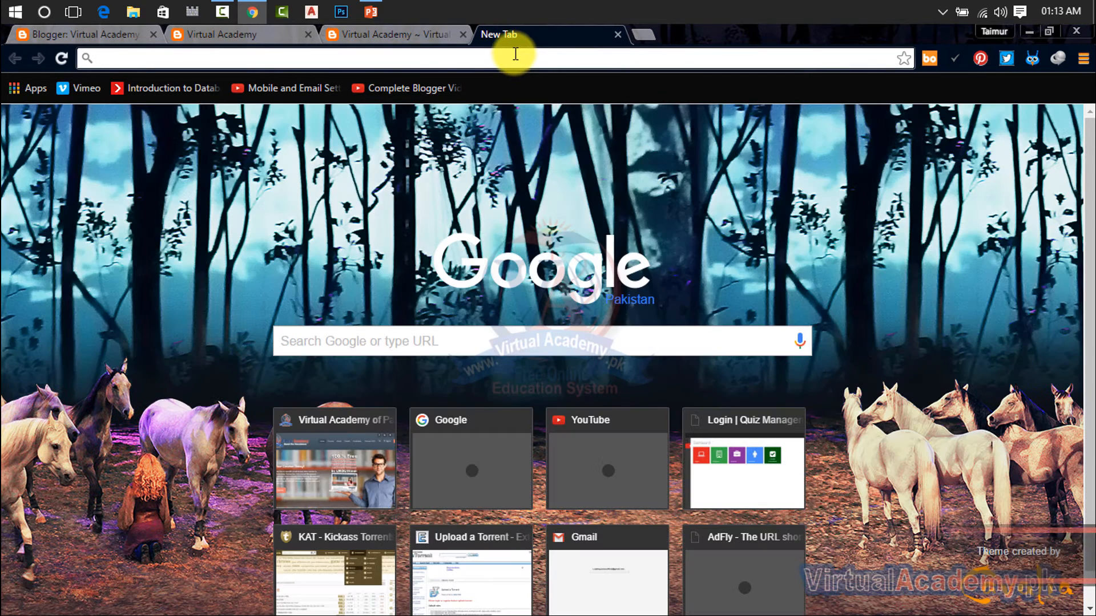
pyautogui.click(617, 35)
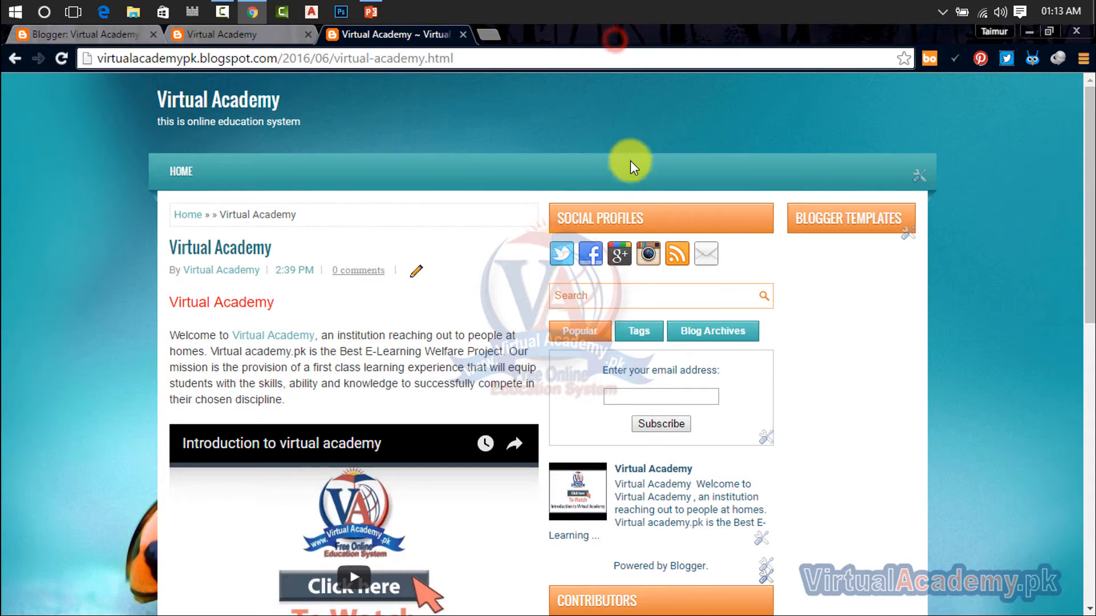